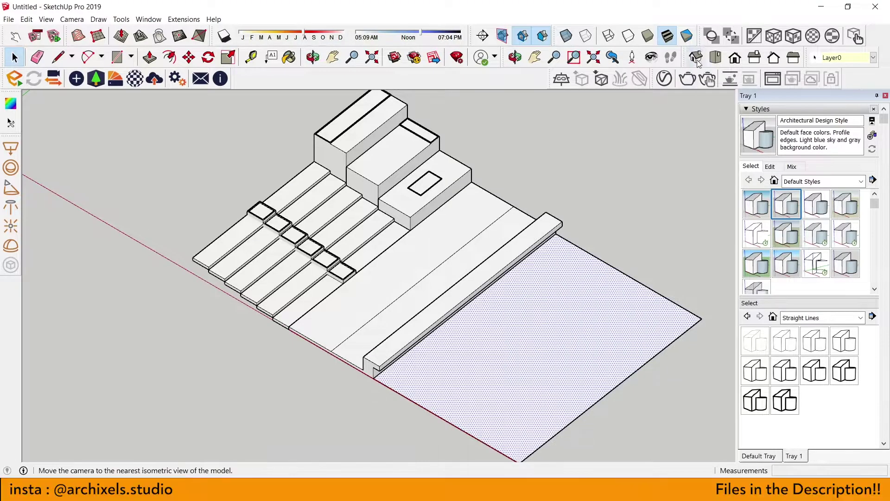
- Switch the SketchUp model to an isometric parallel-projection view
left_click(697, 60)
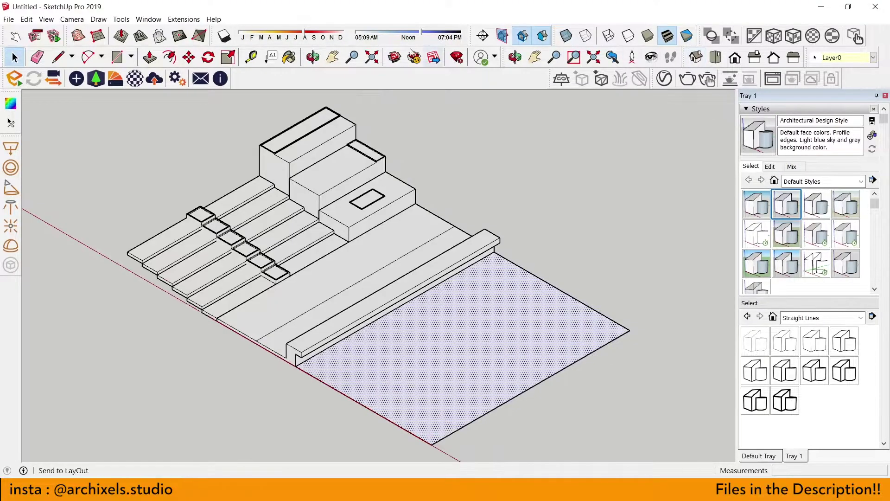
left_click(72, 19)
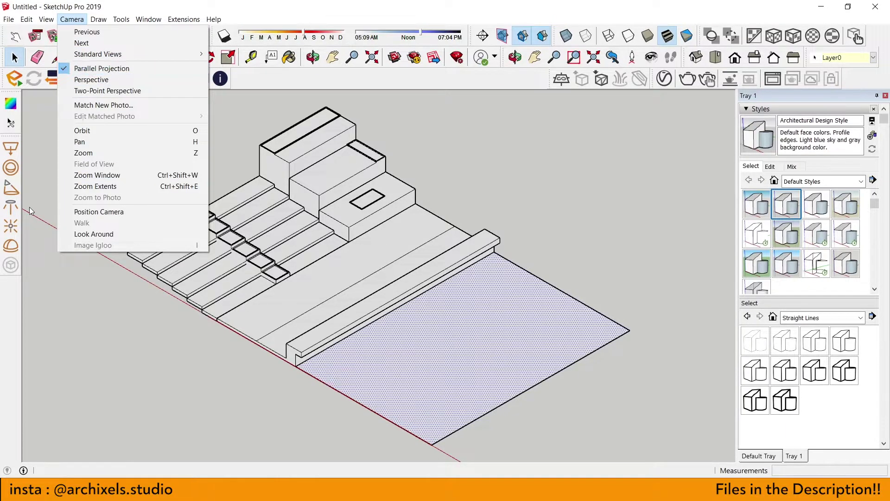
left_click(90, 69)
- Start a 2D graphic export, cancel it, and briefly toggle Layer 2's visibility
left_click(9, 19)
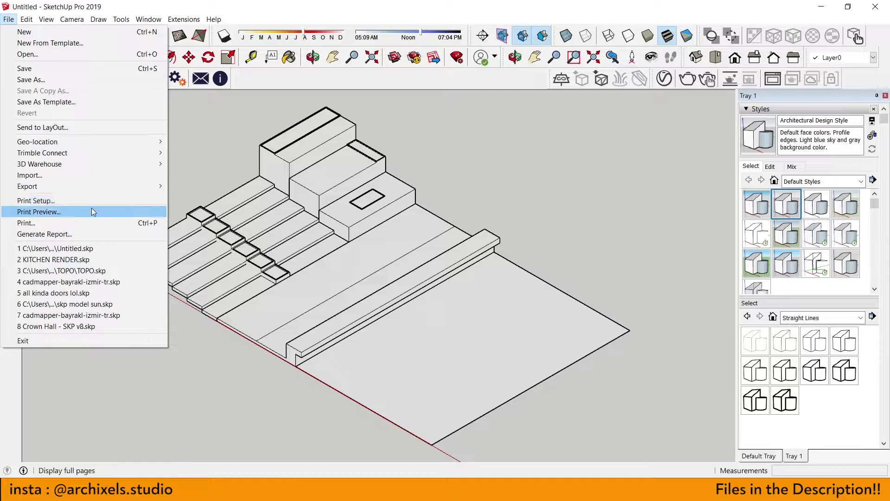
mouse_move(27, 186)
left_click(219, 197)
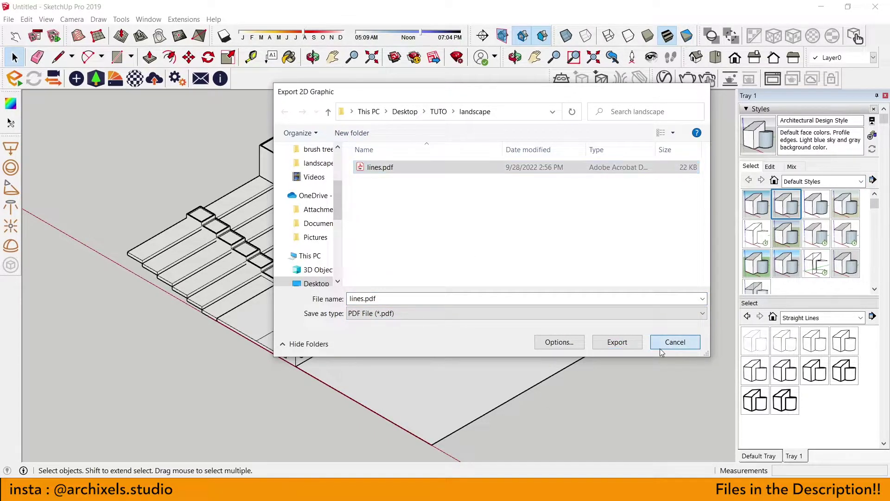
left_click(675, 342)
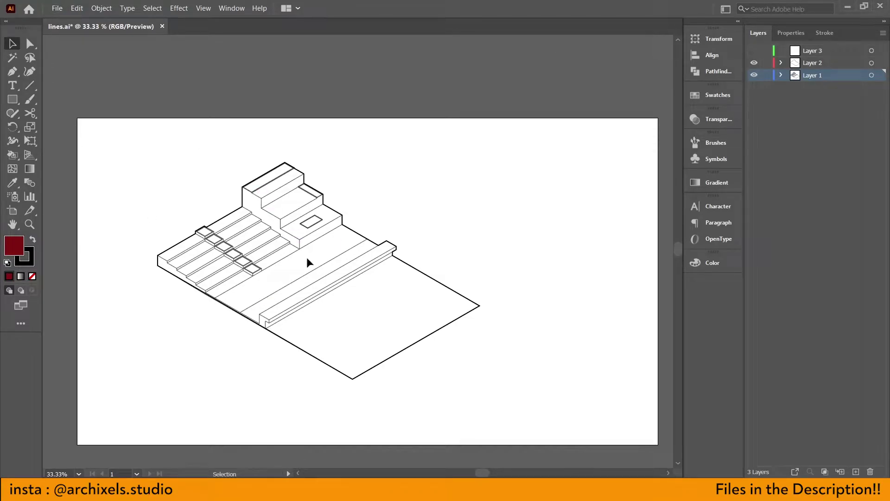
left_click(755, 64)
- Place lines.ai into the Photoshop document as a linked smart object
left_click(186, 432)
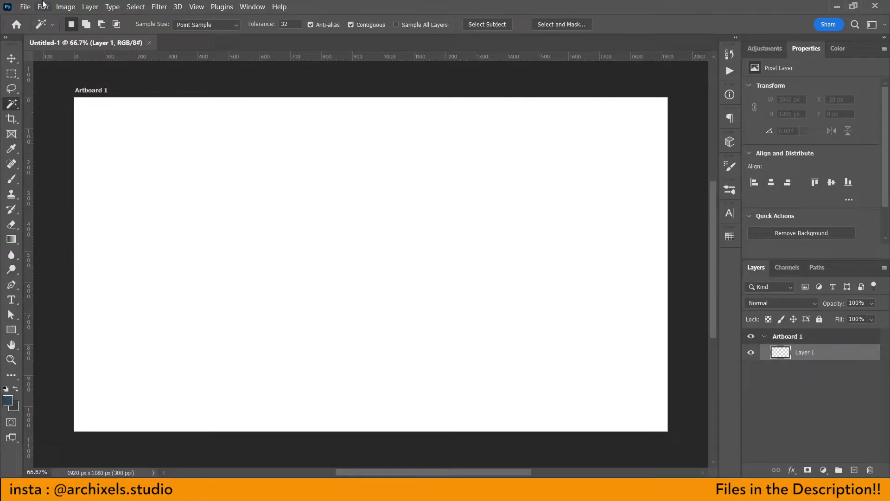
left_click(34, 9)
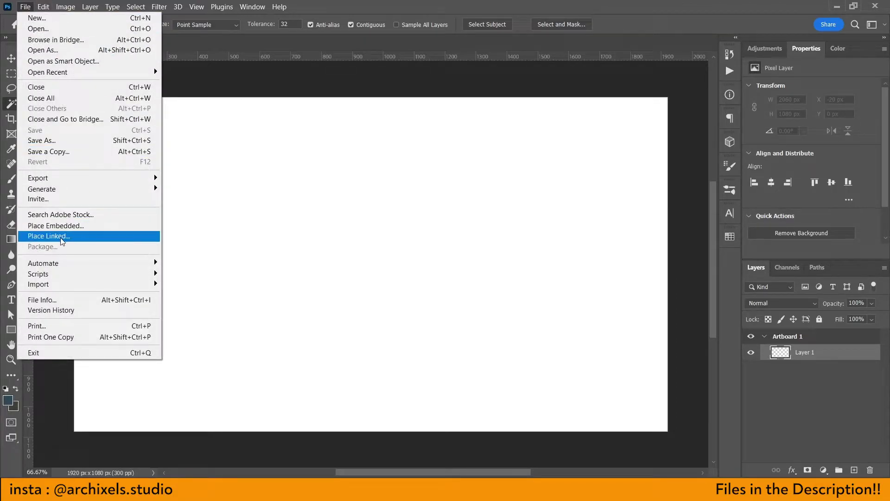
left_click(156, 241)
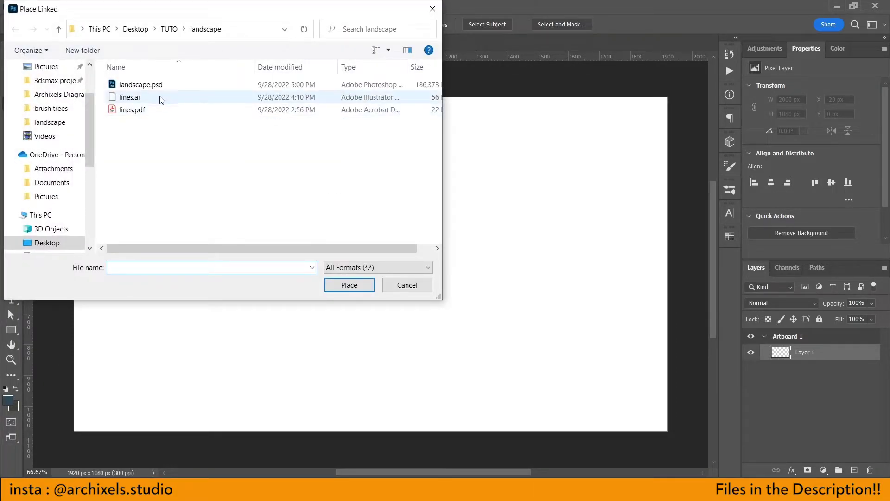
left_click(164, 97)
left_click(349, 285)
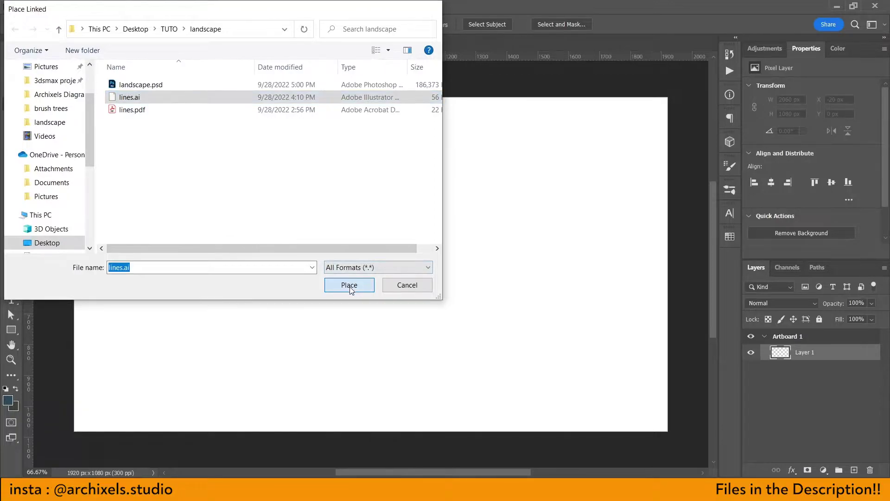
left_click(787, 301)
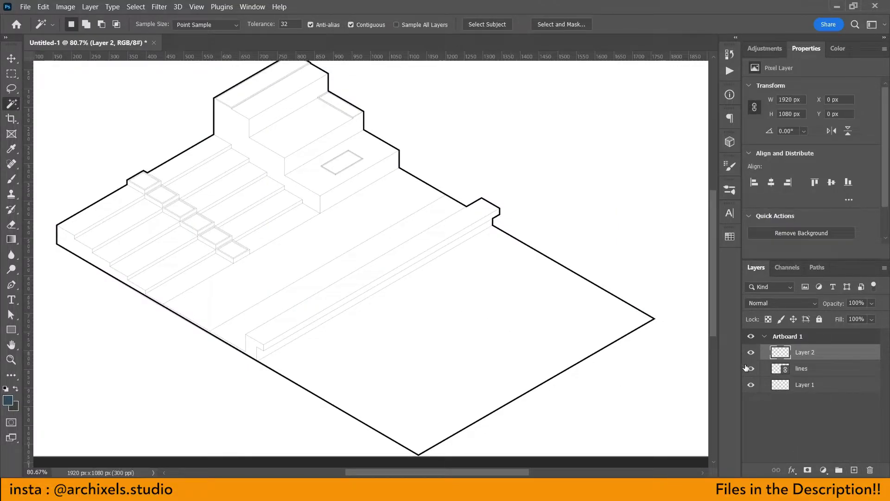
- On the lines layer, Magic Wand-select the floor band, stair strips and building's top surfaces
left_click(789, 368)
key("ctrl+d")
left_click(273, 281)
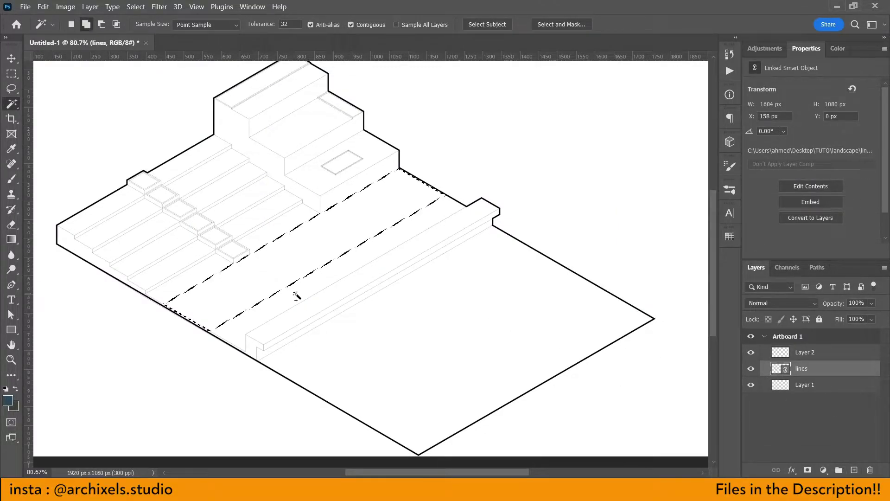
left_click(302, 200)
left_click(254, 195)
left_click(215, 166)
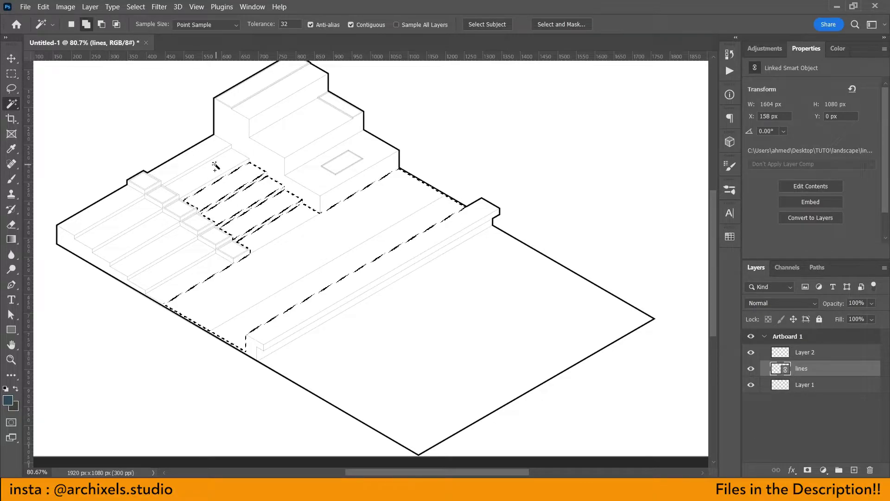
left_click(223, 153)
left_click(107, 209)
left_click(139, 242)
left_click(169, 259)
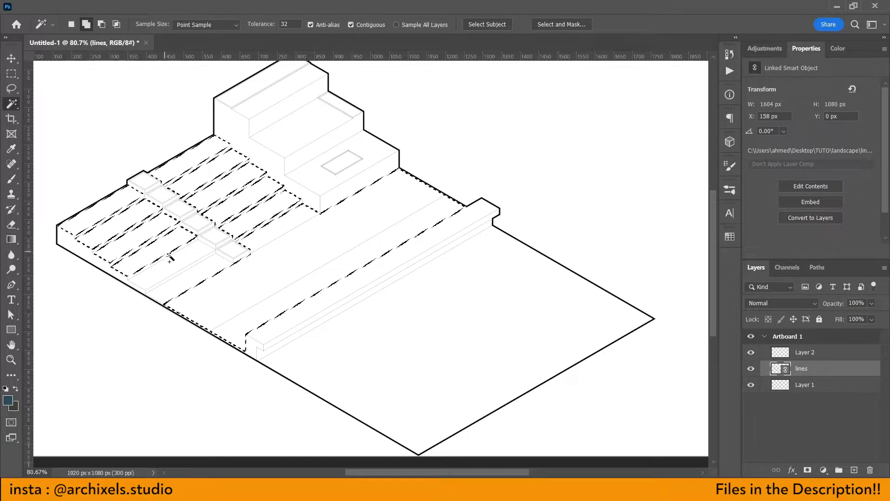
left_click(154, 274)
left_click(272, 114)
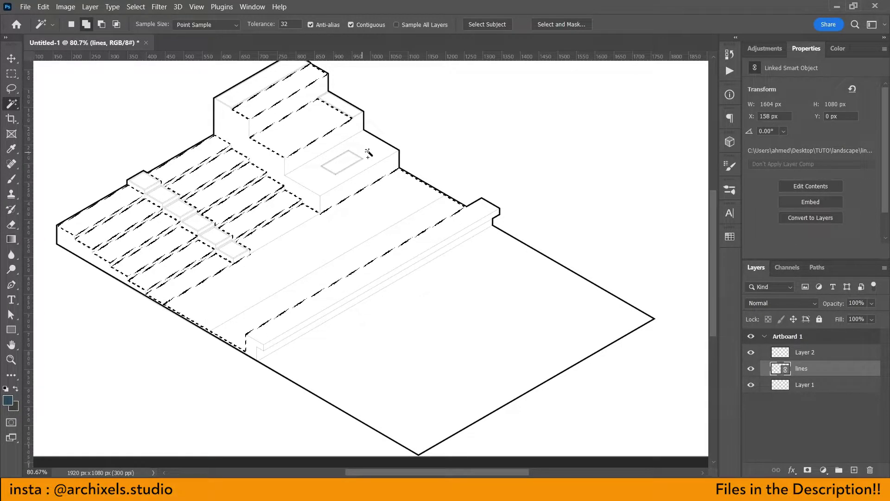
left_click(369, 153, "shift")
left_click(294, 318, "shift")
key("ctrl+z")
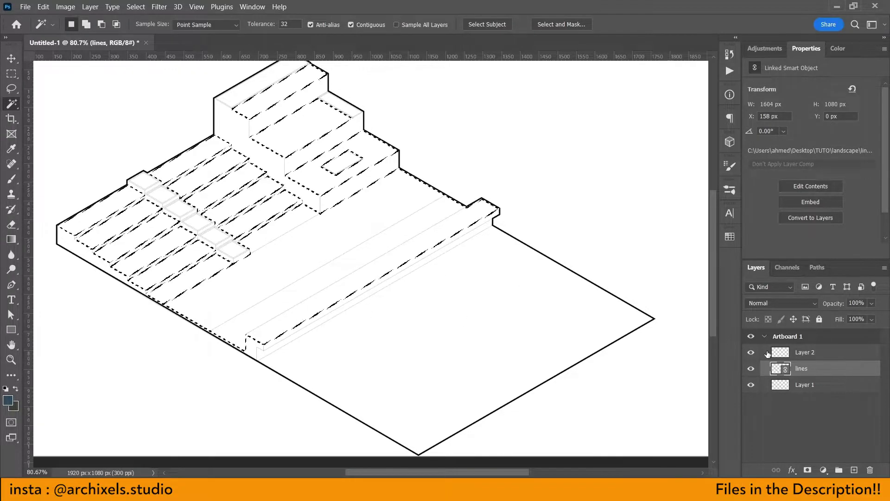
- Fill the selection with a pale grey Solid Color layer, Color Fill 1
left_click(824, 470)
left_click(809, 273)
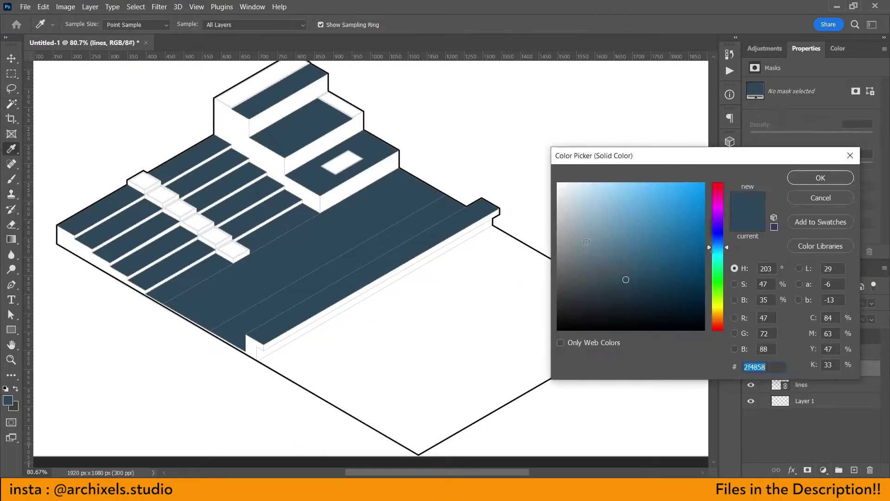
mouse_move(586, 242)
left_mouse_down()
mouse_move(585, 190)
mouse_move(581, 206)
mouse_move(574, 196)
mouse_move(542, 196)
left_mouse_up()
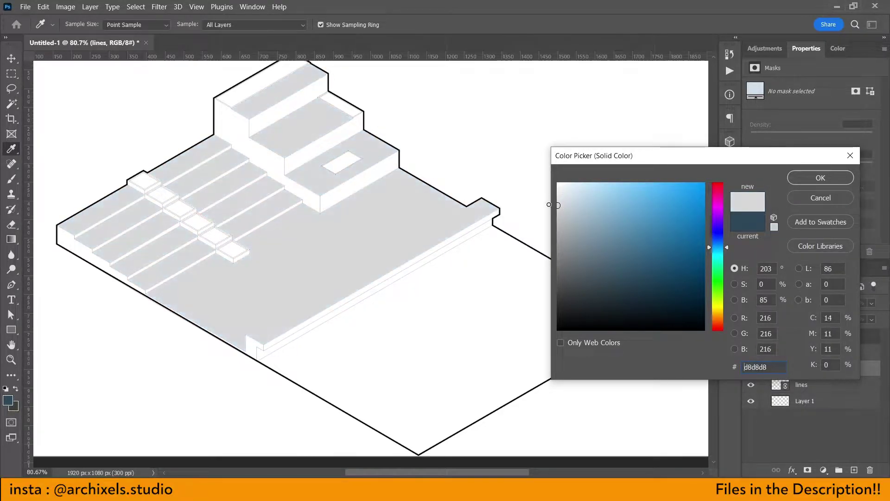
left_click(824, 179)
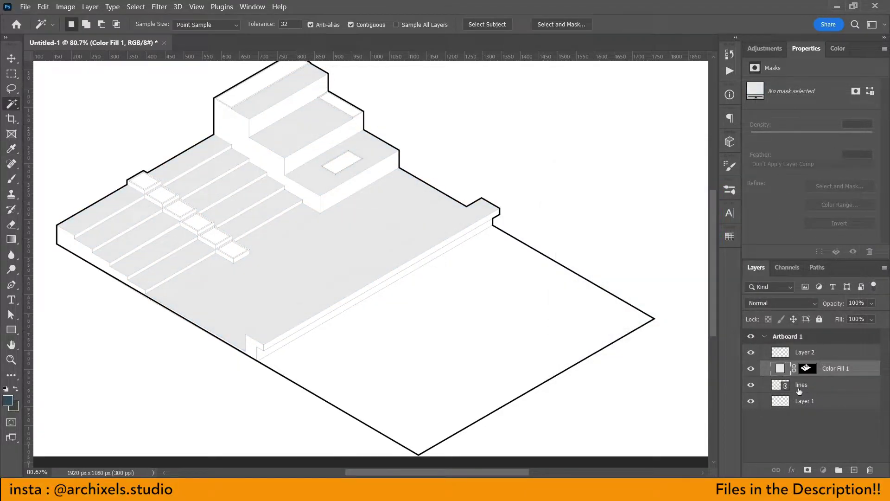
- On the lines layer, Magic Wand-select the vertical side faces of the steps, boxes and building
left_click(799, 384)
left_click(92, 259)
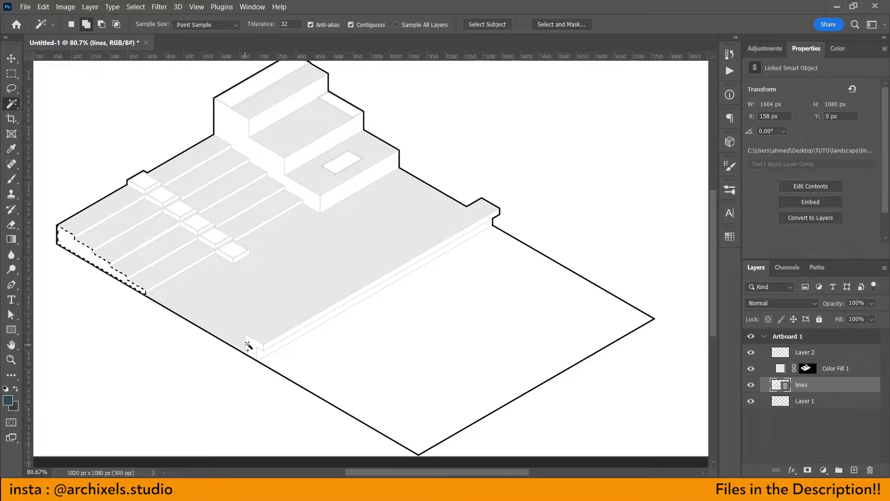
left_click(248, 346)
left_click(278, 167)
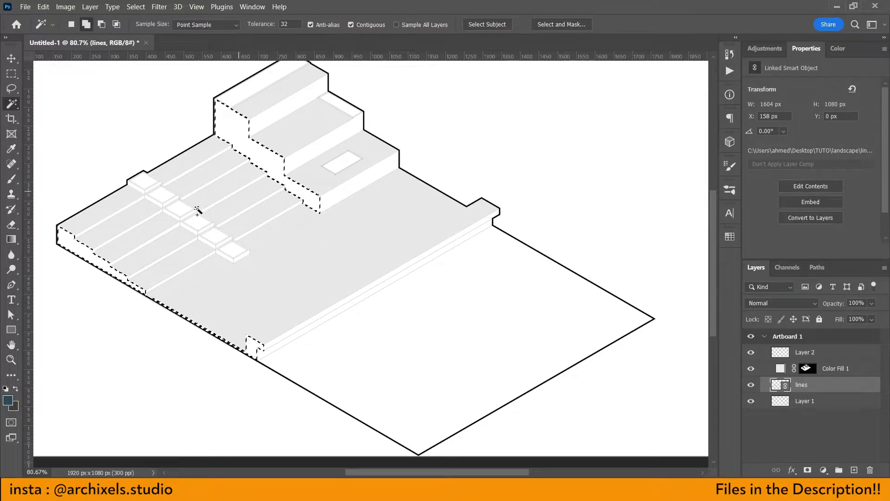
scroll(197, 211, "up", 4)
left_click(250, 252)
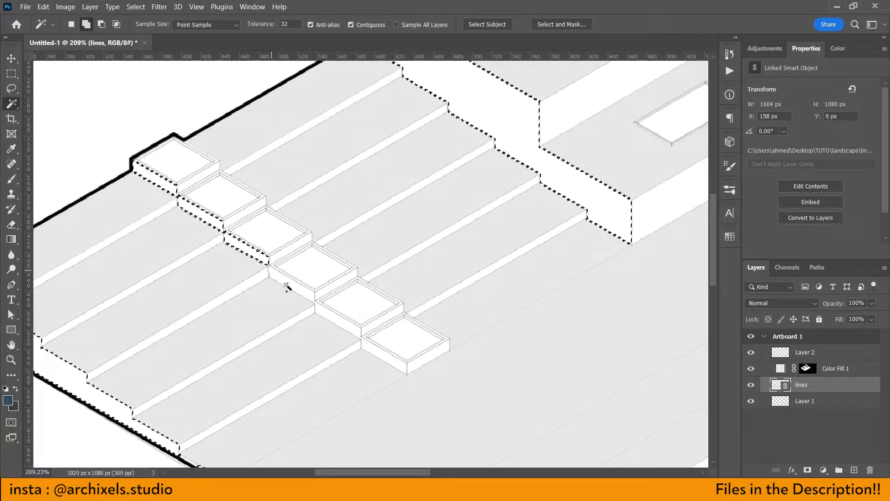
left_click(287, 288)
scroll(322, 309, "down", 2)
left_click_drag(369, 303, 296, 404)
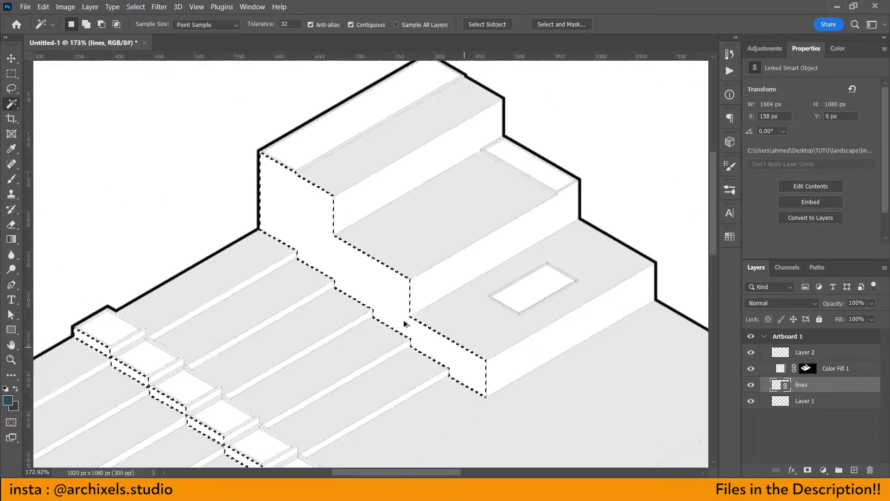
scroll(404, 323, "down", 3)
scroll(405, 324, "down", 3)
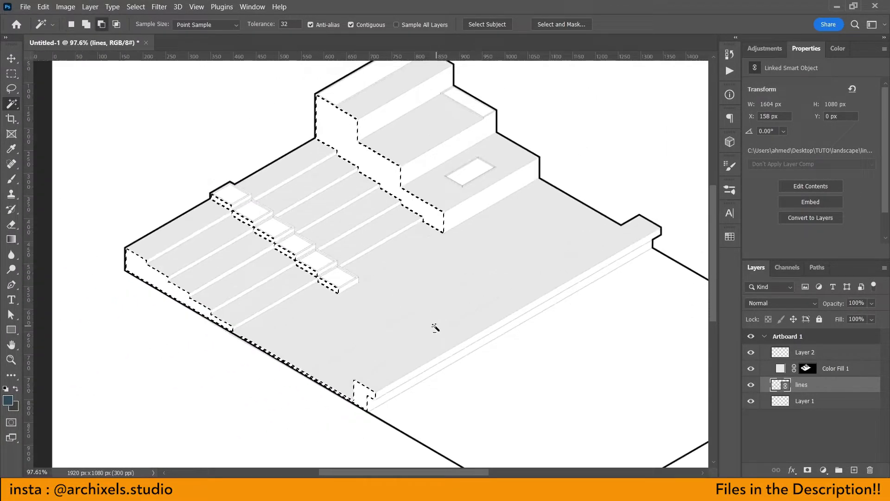
scroll(328, 284, "up", 1)
scroll(328, 284, "right", 2)
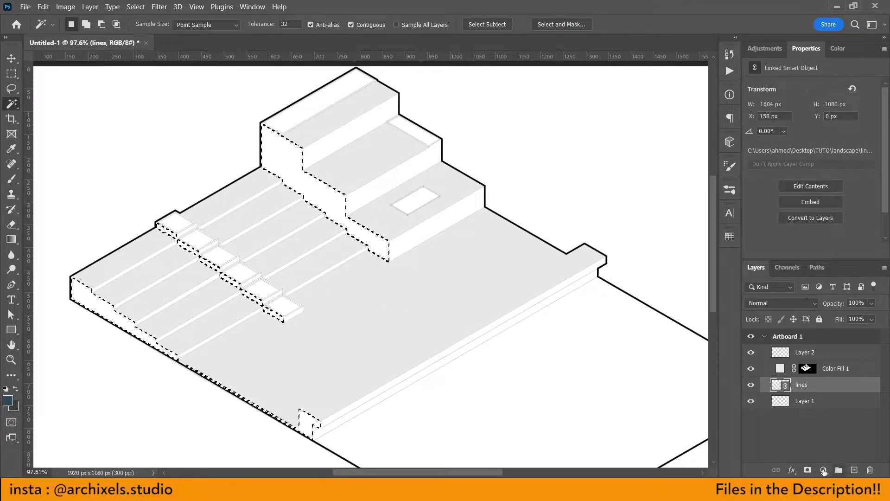
- Fill the selection with a Solid Color layer sampled to grey cbcbcb
left_click(824, 470)
left_click(815, 264)
left_click(516, 213)
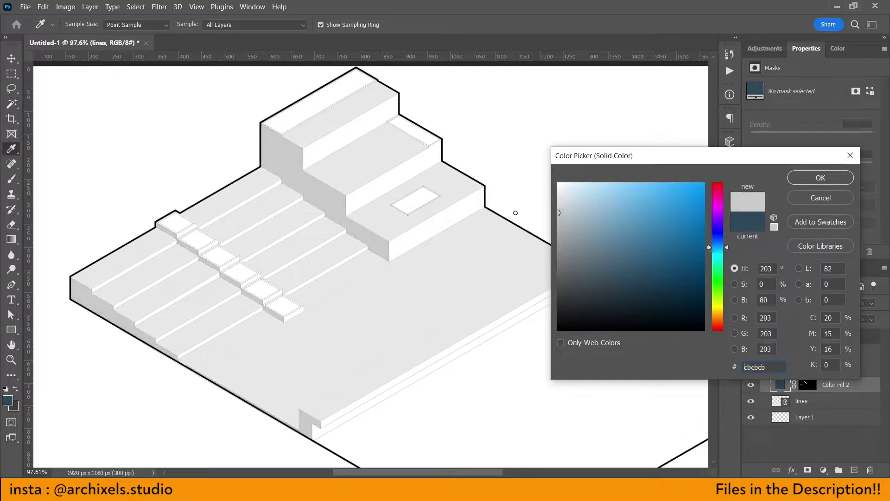
left_click(796, 181)
scroll(225, 294, "up", 1)
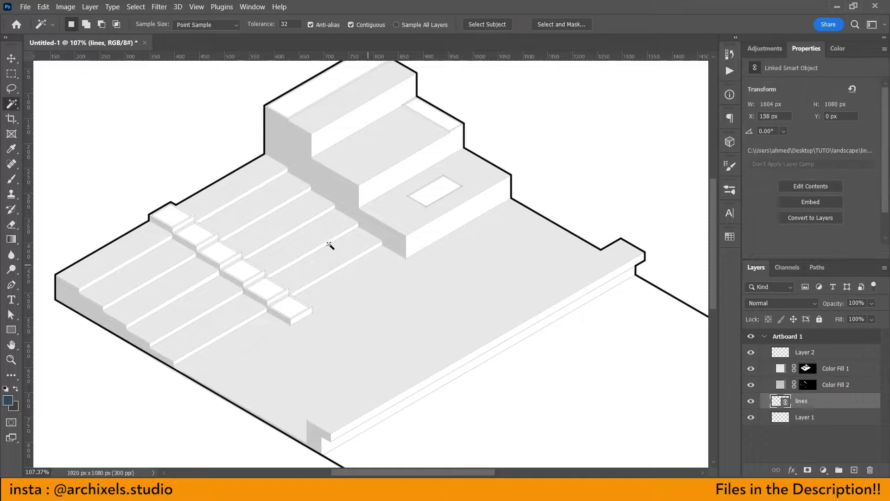
- Magic Wand-select the floor strips around the stepping boxes
scroll(232, 273, "up", 1)
scroll(253, 276, "up", 1)
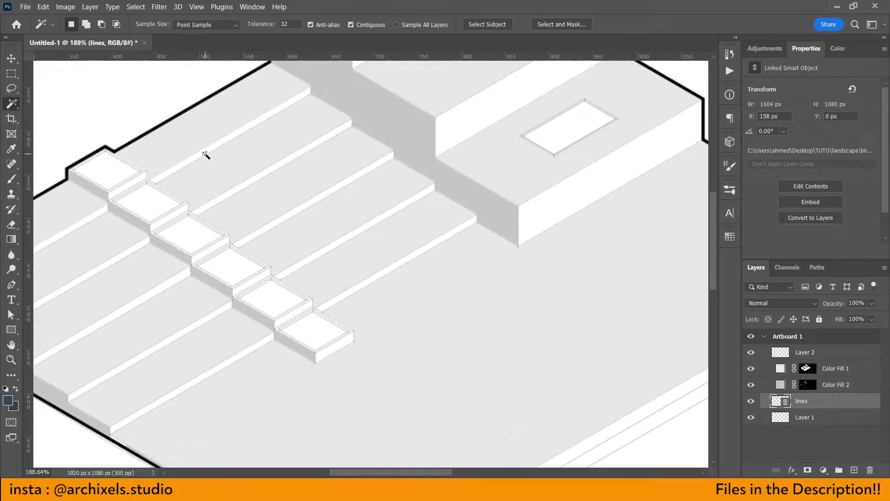
left_click(205, 155)
left_click(253, 179, "shift")
left_click(294, 208, "shift")
left_click(334, 245, "shift")
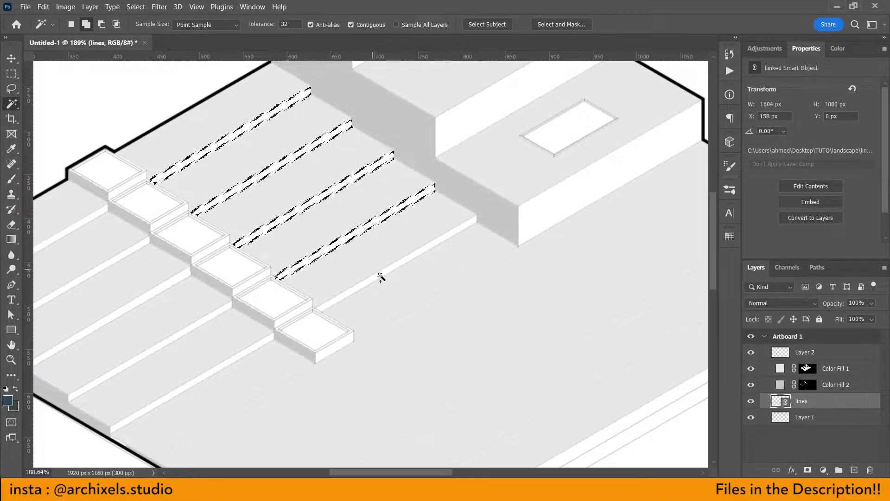
left_click(380, 277)
left_click(245, 346)
left_click(195, 327)
left_click(163, 293)
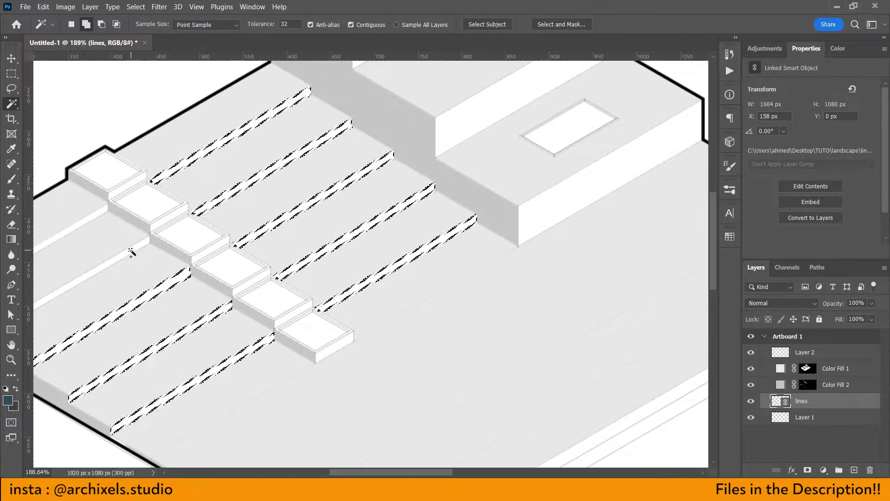
left_click(131, 251)
left_click(90, 213)
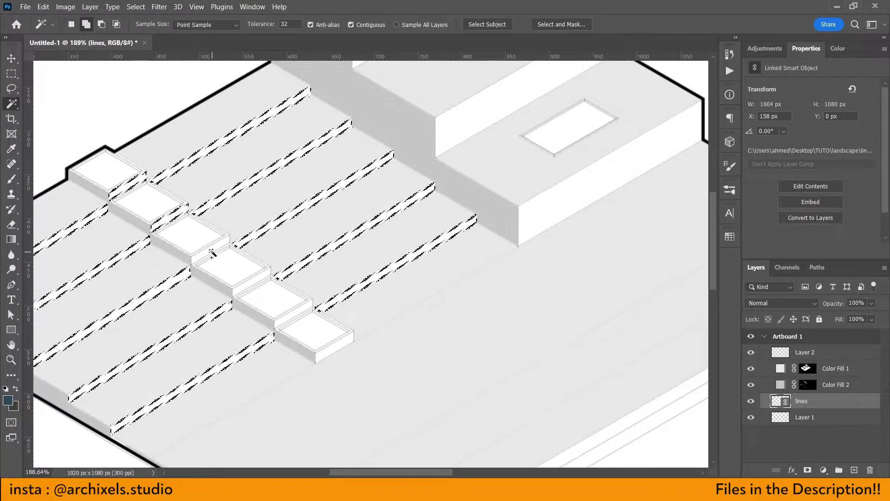
- Add the stepping-box sides, the block's riser faces and the floor edge to the selection
left_click(212, 253)
left_click(254, 286)
left_click(293, 319)
left_click(339, 342)
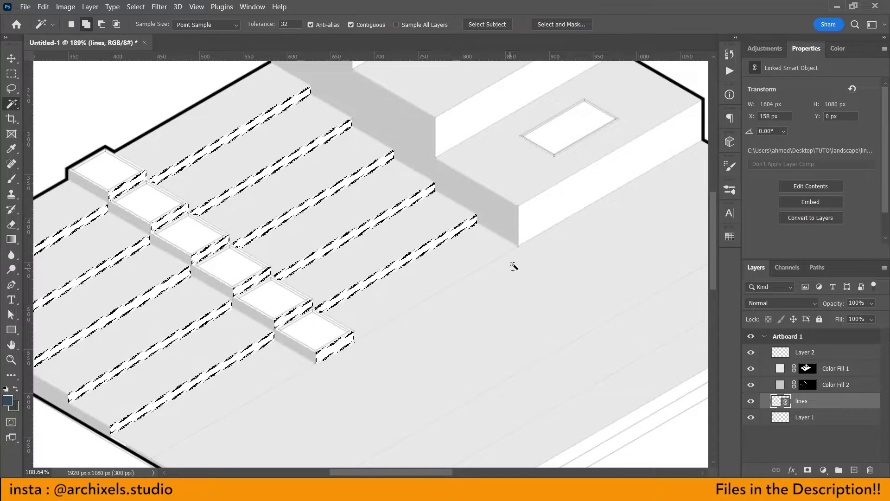
left_click(529, 223)
scroll(462, 139, "down", 3)
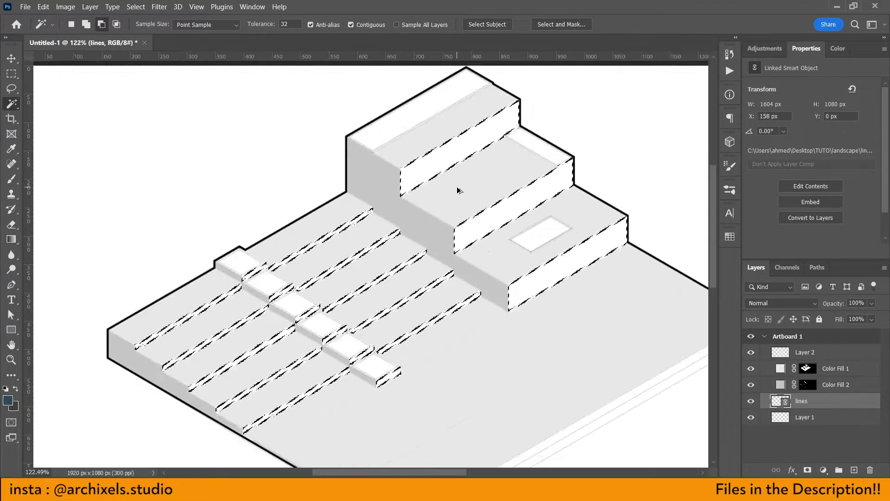
scroll(460, 190, "down", 3)
scroll(393, 383, "down", 2)
scroll(358, 314, "up", 5)
left_click(362, 325, "shift")
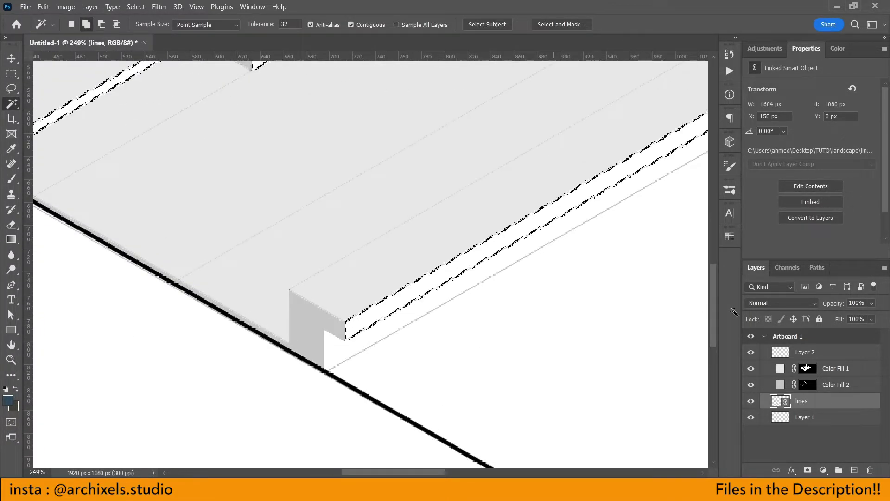
scroll(463, 278, "down", 3)
- Fill the selection with a Solid Color layer sampled to light grey acacac
left_click(823, 470)
left_click(807, 261)
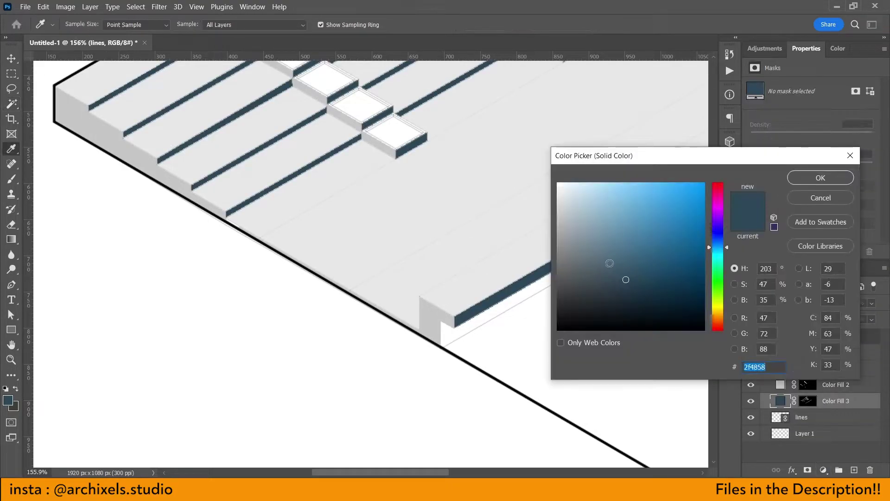
left_click(516, 249)
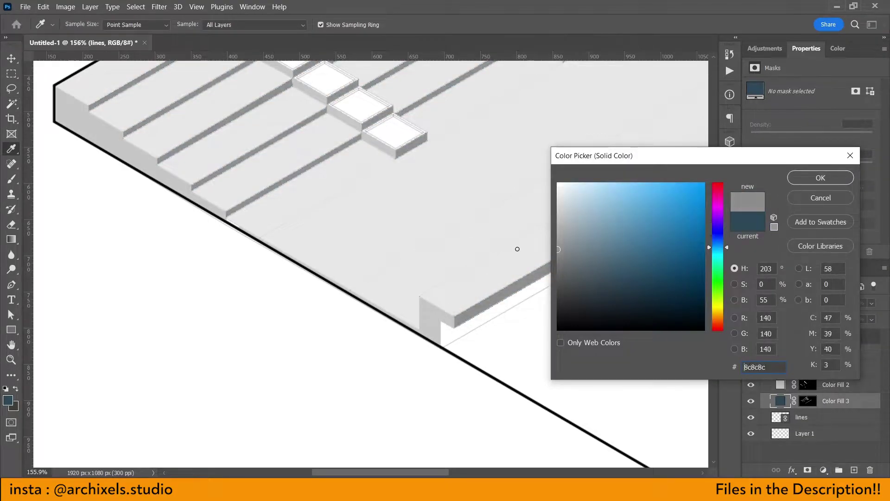
left_click(808, 183)
scroll(533, 250, "down", 2)
scroll(403, 338, "down", 2)
scroll(433, 353, "down", 1)
scroll(436, 355, "down", 1)
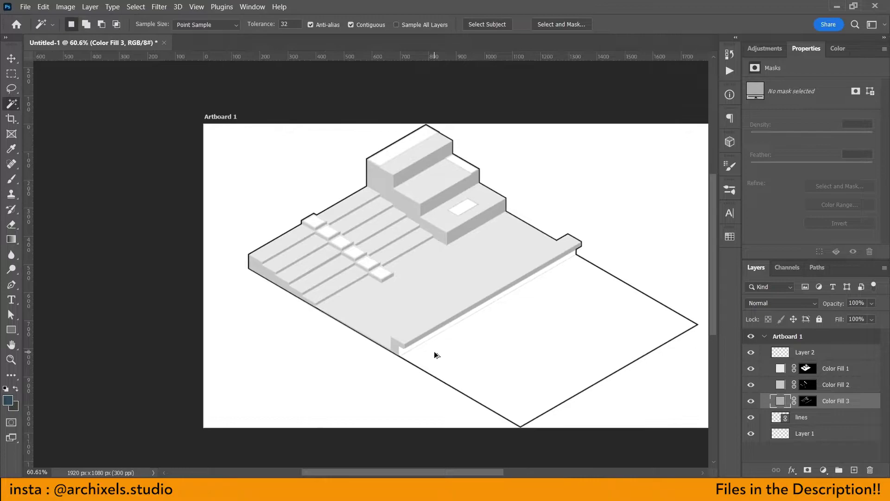
scroll(445, 325, "up", 2)
- Group the three colour fill layers into a group named Concrete
left_click(836, 368, "shift")
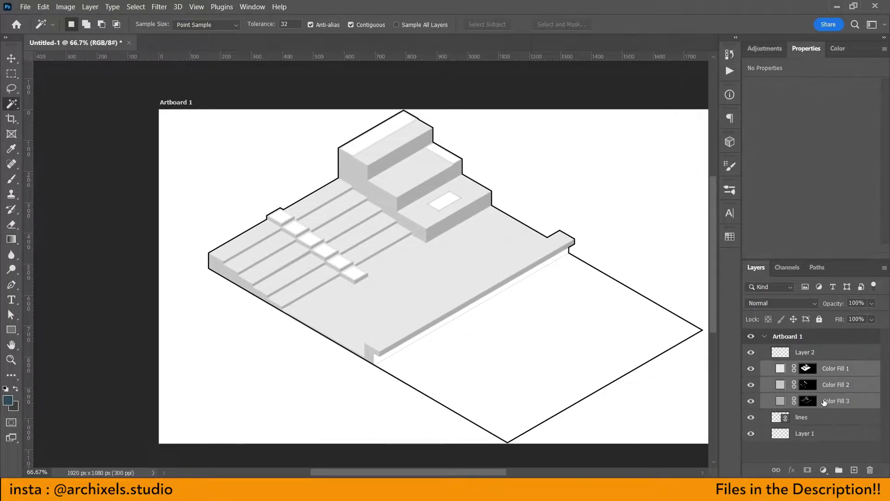
left_click(838, 471)
type("Concrete")
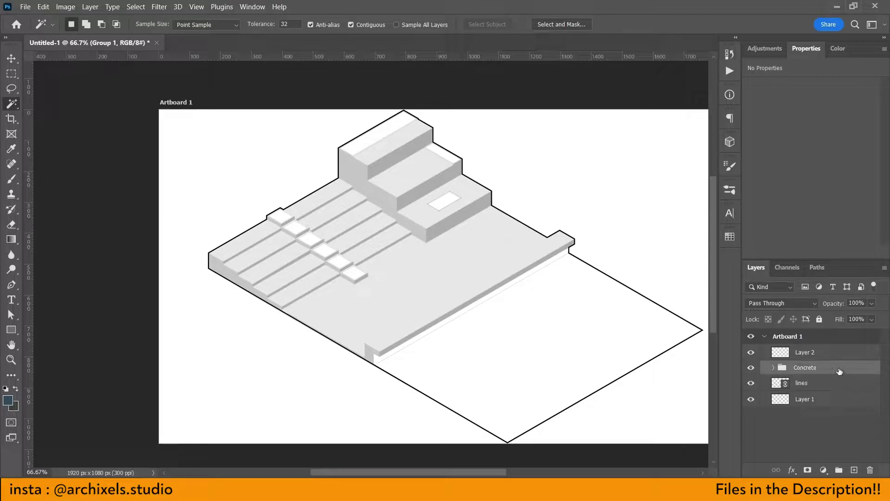
left_click(816, 353)
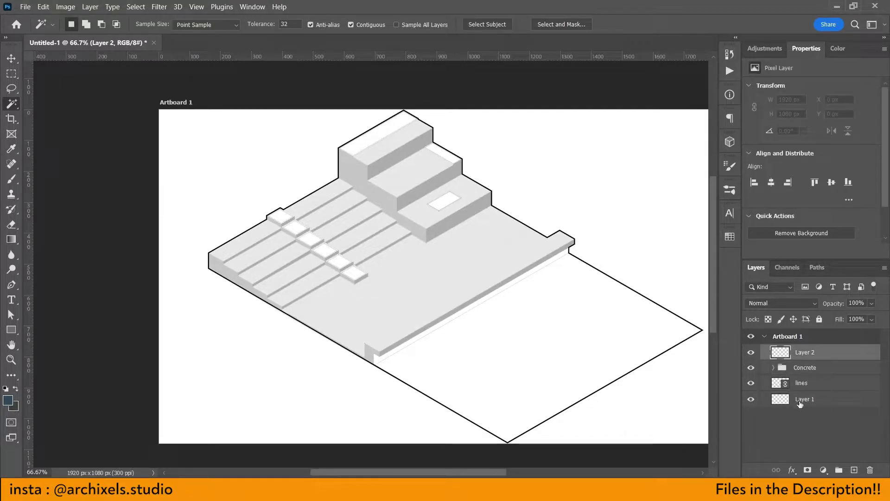
- Magic Wand-select the empty water area beside the platform on the lines layer
left_click(805, 367)
left_click(801, 382)
scroll(553, 360, "up", 2)
left_click(554, 334)
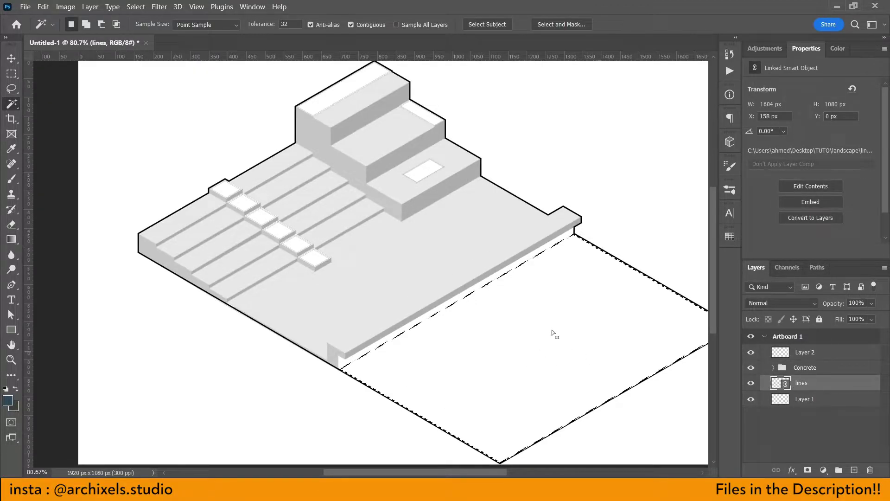
- Fill the water area with a light blue Solid Color layer named Sea
left_click(824, 470)
left_click(815, 272)
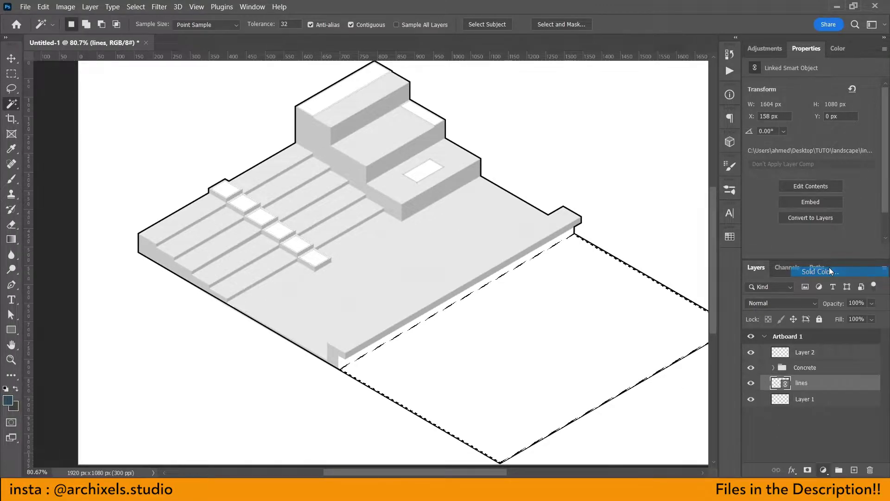
mouse_move(597, 274)
left_mouse_down()
mouse_move(589, 202)
mouse_move(580, 228)
mouse_move(582, 193)
mouse_move(593, 188)
left_mouse_up()
left_click(821, 178)
type("Sea")
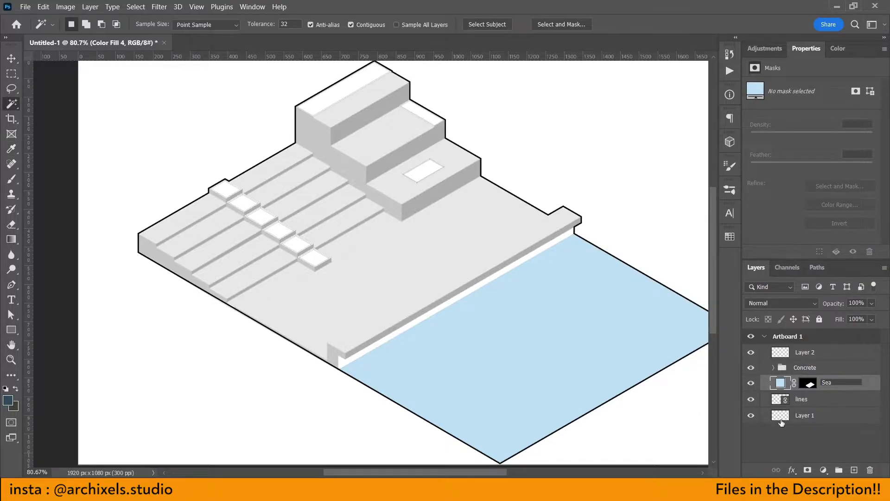
left_click(874, 385)
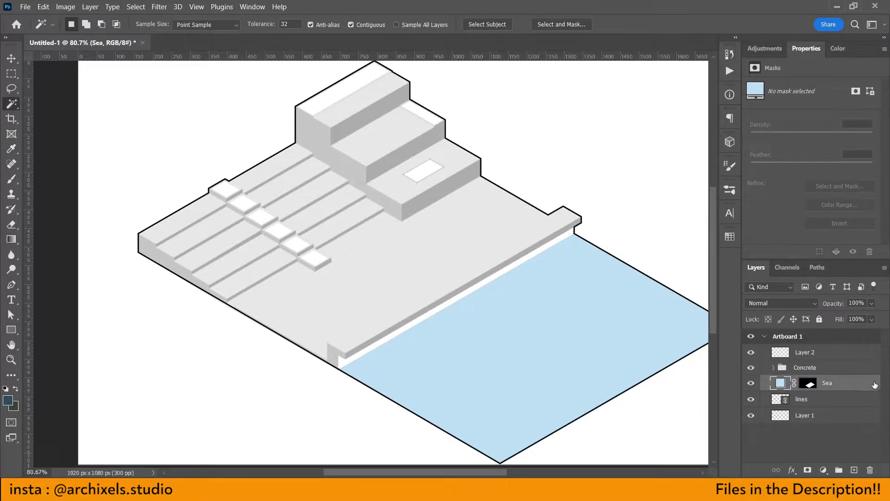
left_click(800, 401)
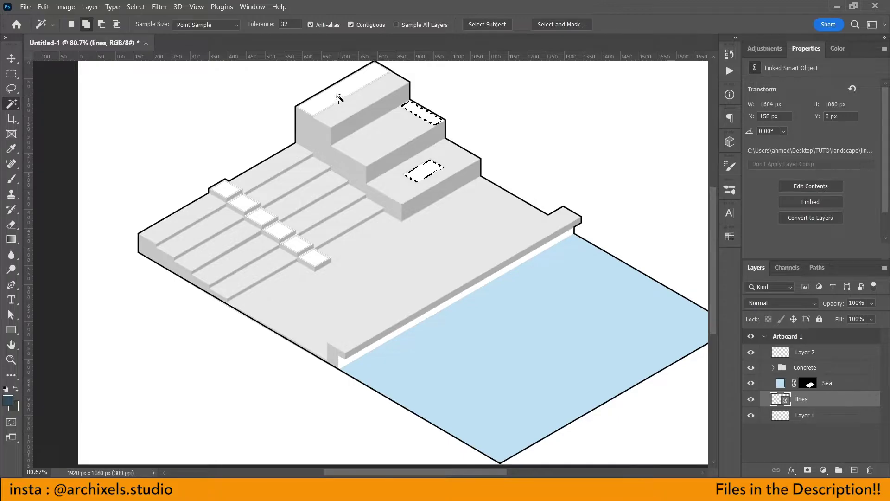
- Add the six stepping tiles to the Magic Wand selection
scroll(204, 192, "up", 3)
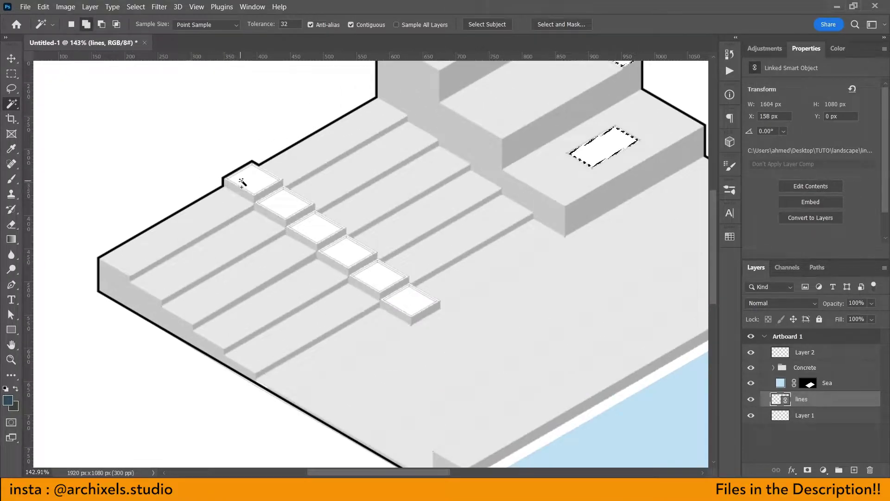
left_click(242, 183)
left_click(289, 206)
left_click(324, 230)
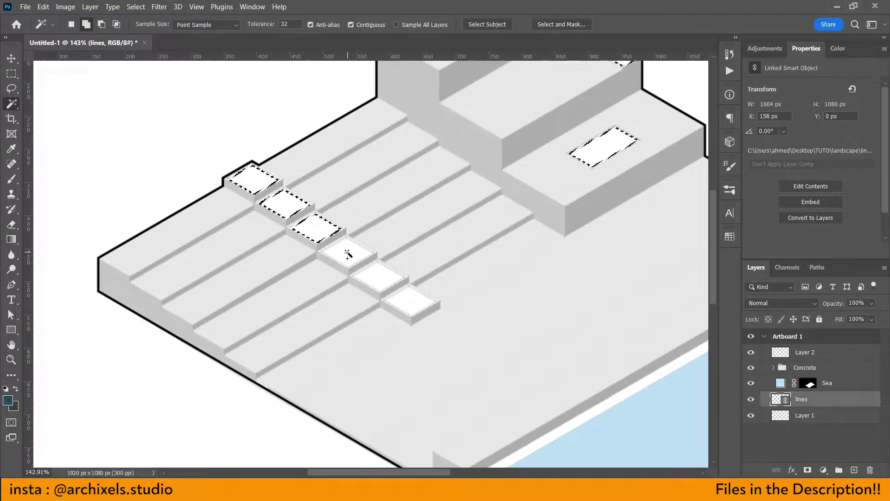
left_click(348, 254)
left_click(378, 279)
left_click(407, 301)
scroll(530, 352, "down", 2)
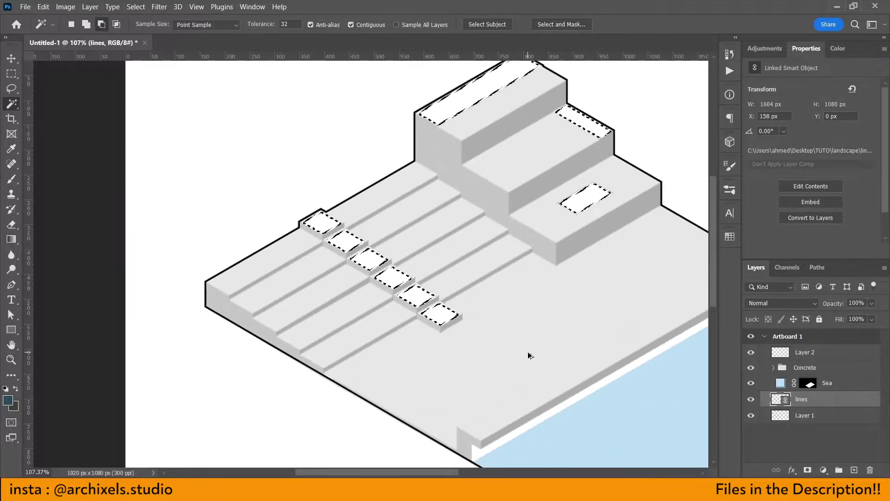
scroll(467, 342, "down", 2)
scroll(404, 334, "down", 1)
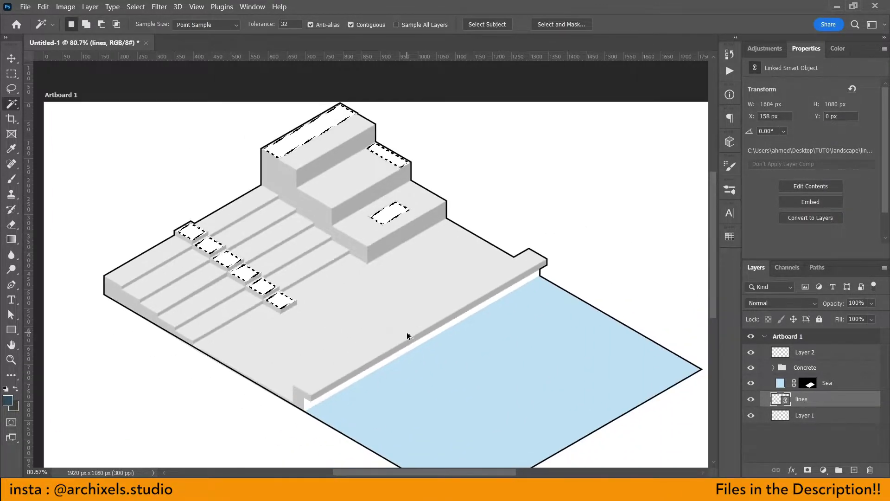
scroll(408, 336, "up", 1)
- Fill the tiles and roof tops with a pale green (#bcfcc0) Solid Color layer
left_click(824, 470)
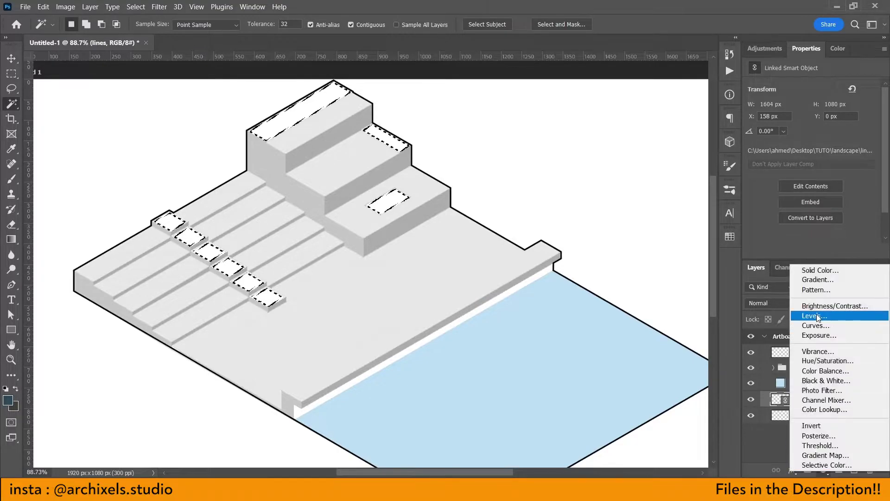
left_click(820, 270)
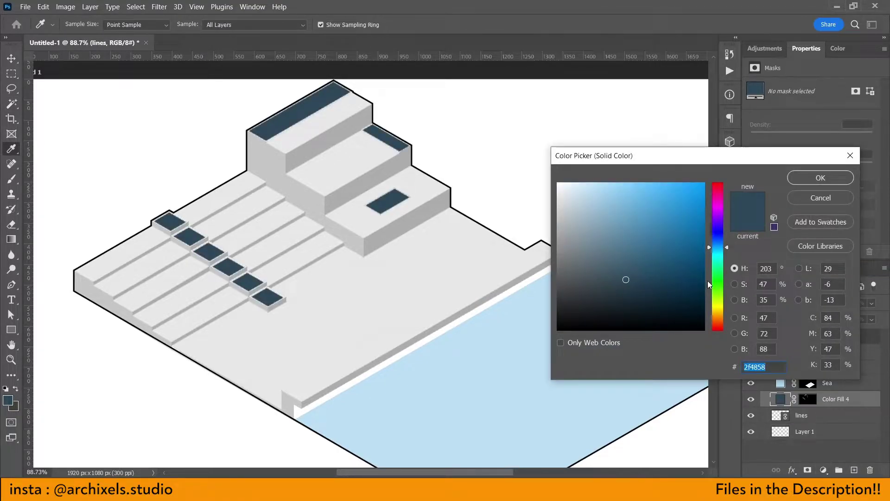
left_click_drag(708, 284, 711, 282)
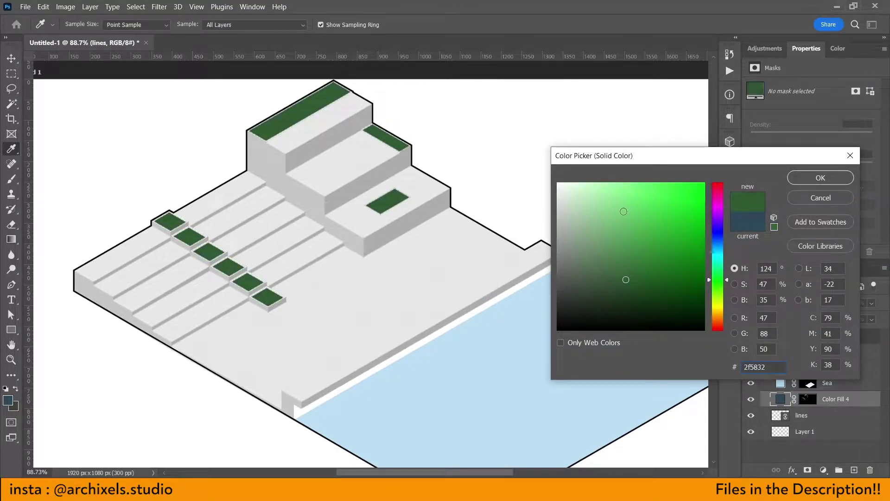
left_click(596, 186)
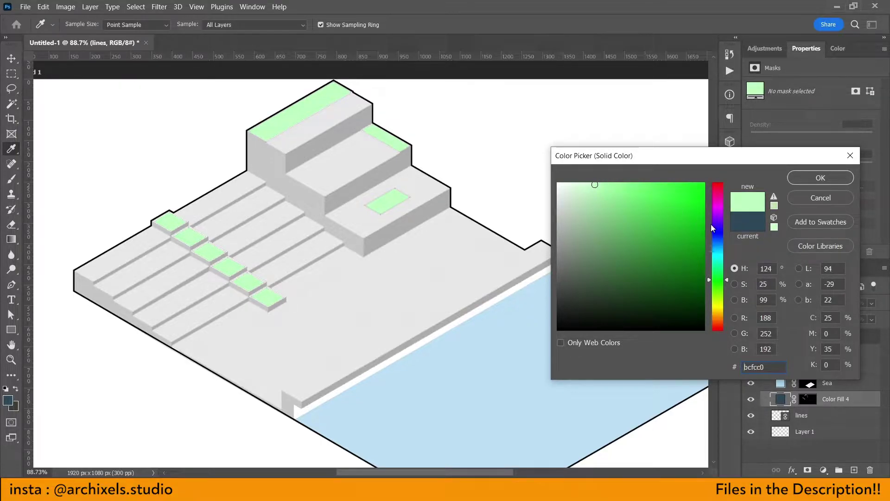
left_click(821, 179)
- Place the 07.jpg paper texture into the drawing as an embedded smart object
key("w")
key("ctrl+minus")
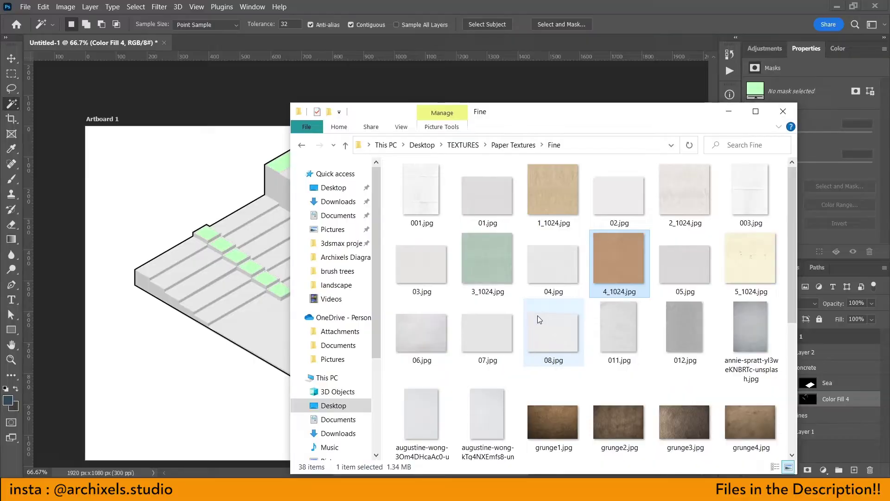
mouse_move(498, 336)
left_mouse_down()
mouse_move(411, 304)
mouse_move(238, 344)
mouse_move(268, 295)
left_mouse_up()
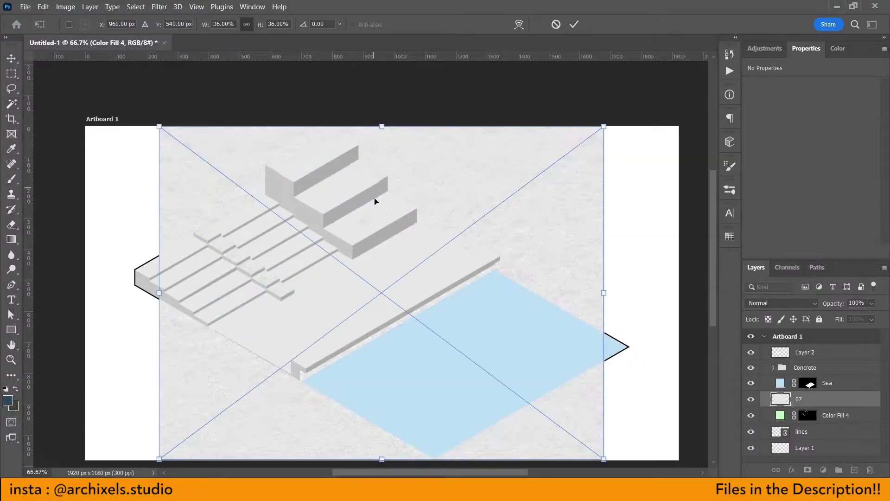
left_click(573, 27)
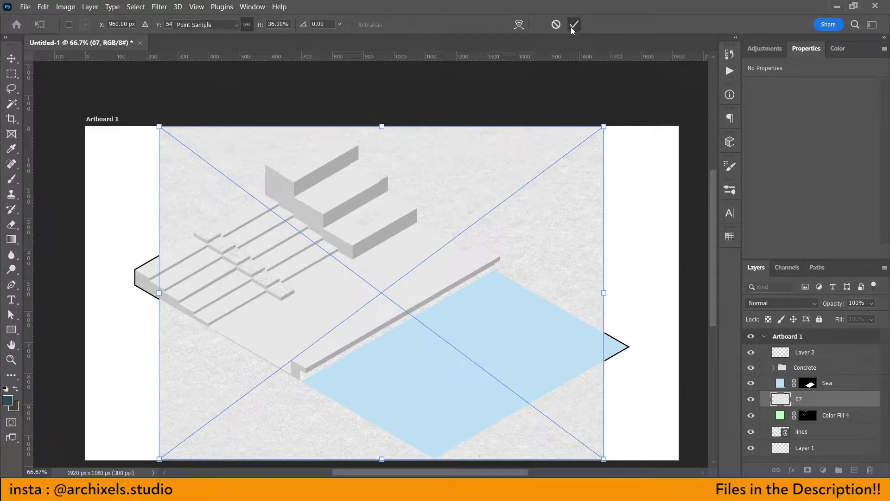
- Free Transform the texture, pulling its corners toward the platform's isometric outline
key("ctrl+t")
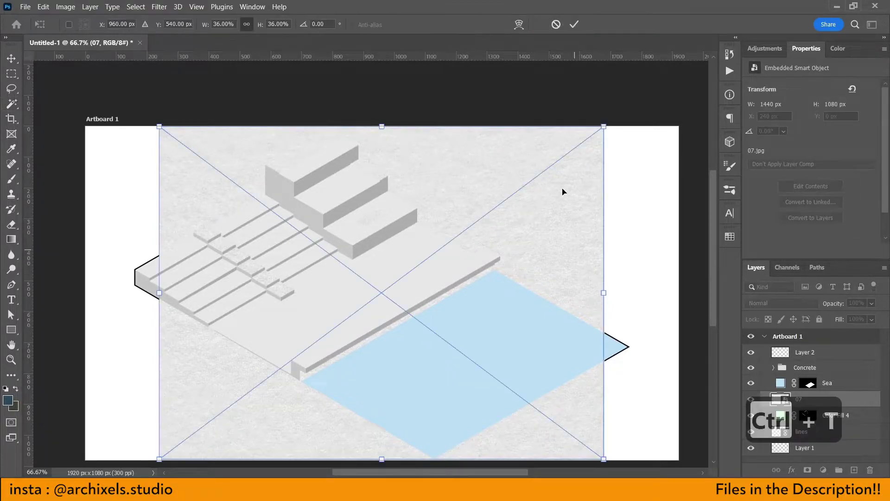
left_click_drag(604, 127, 338, 148)
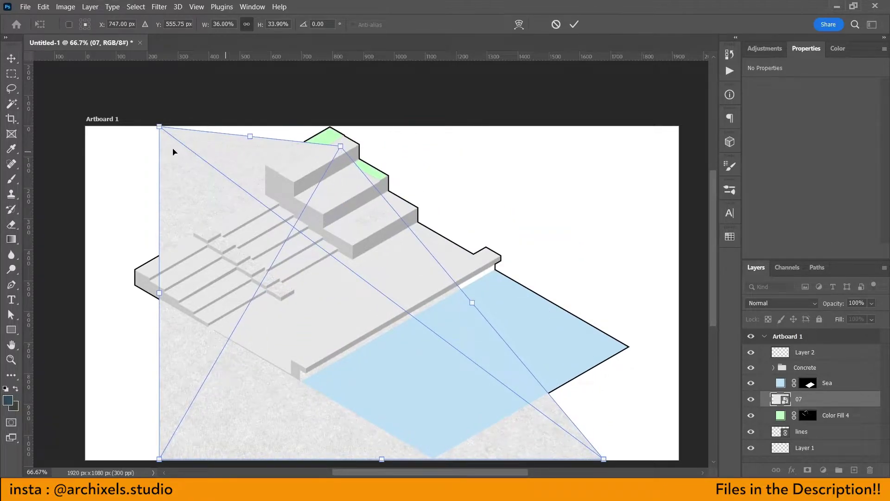
left_click_drag(158, 125, 90, 307)
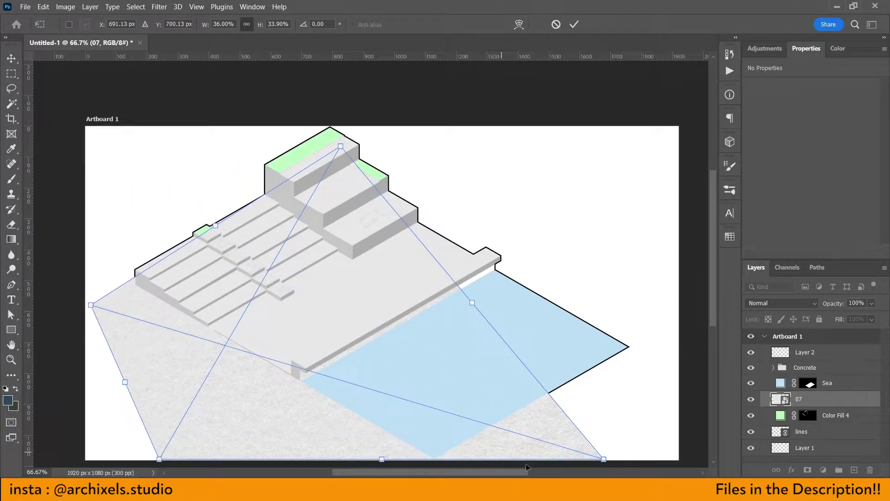
left_click_drag(604, 459, 464, 265)
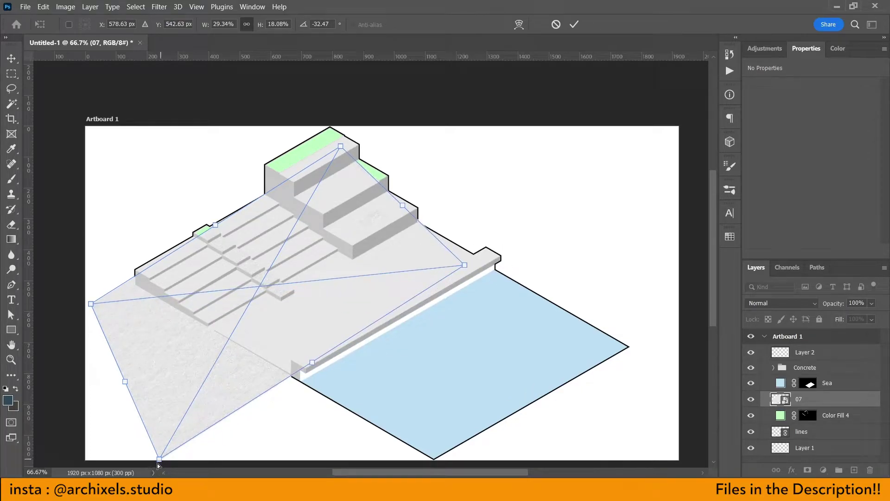
left_click_drag(159, 460, 425, 458)
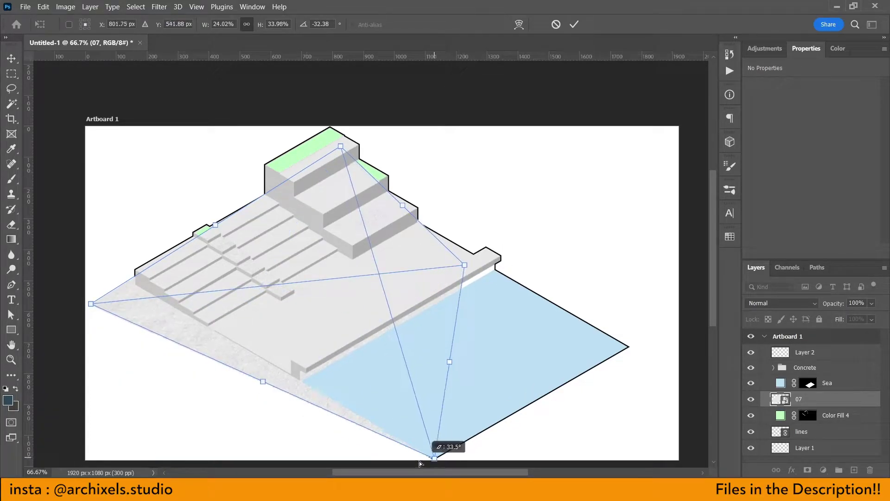
left_click_drag(92, 304, 127, 278)
- Stretch and scale the texture to cover the platform and sea, then commit it
left_click_drag(346, 153, 342, 150)
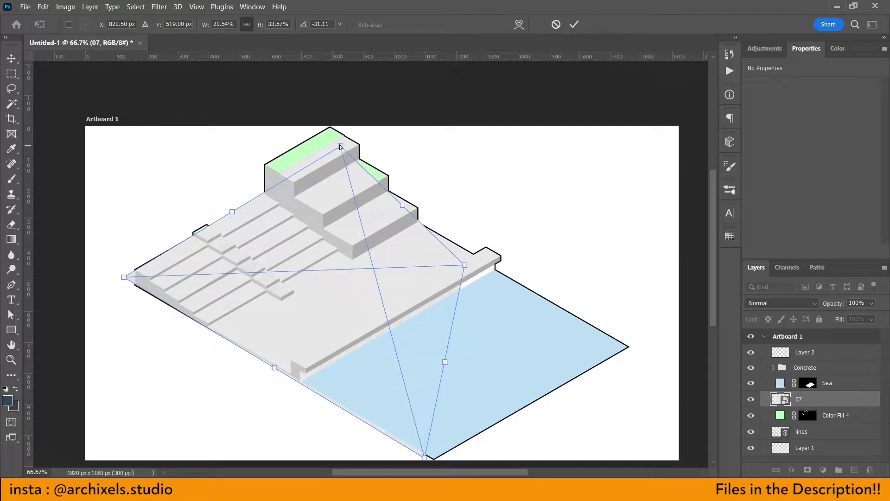
left_click_drag(468, 268, 630, 340)
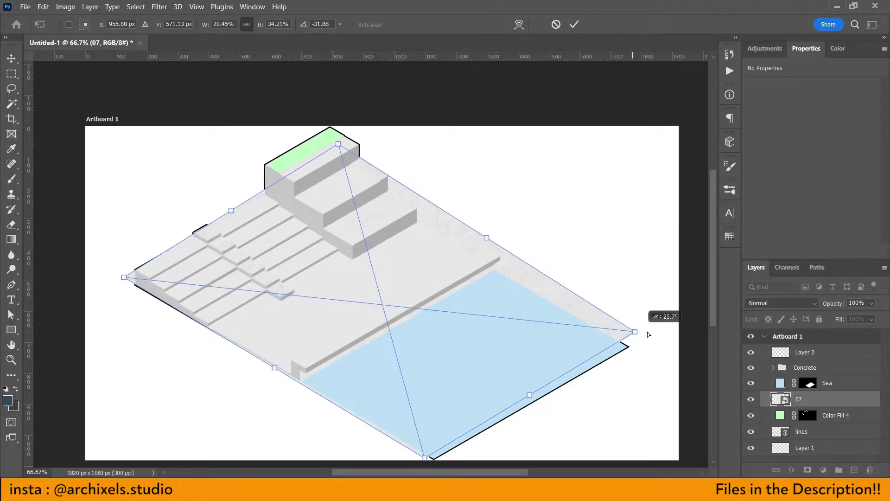
left_click_drag(630, 339, 668, 330)
left_click_drag(500, 292, 480, 236)
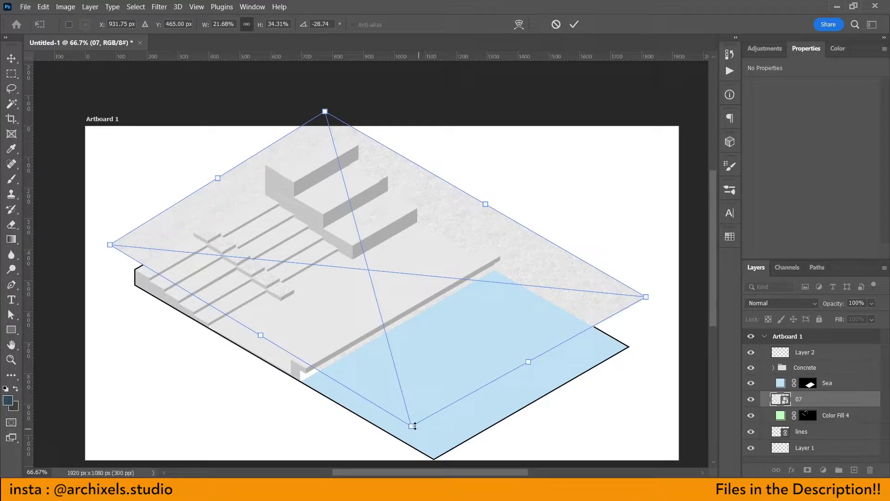
left_click_drag(414, 426, 431, 471)
left_click_drag(433, 463, 433, 462)
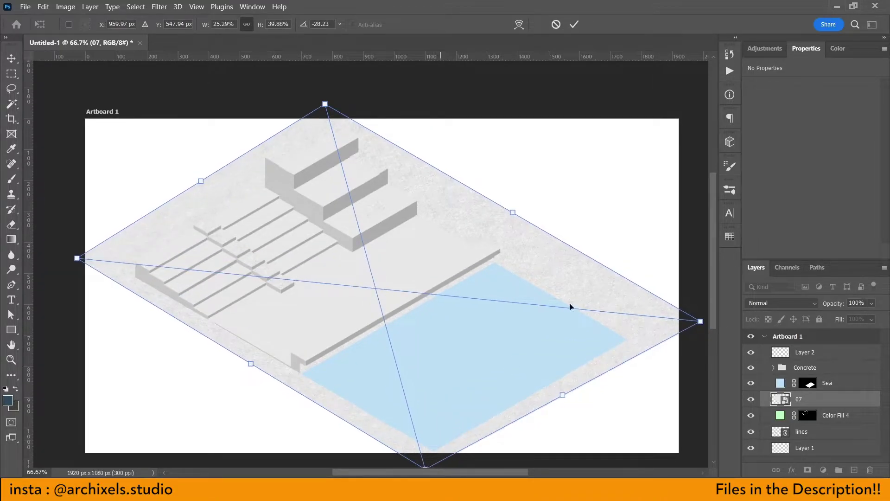
left_click(574, 25)
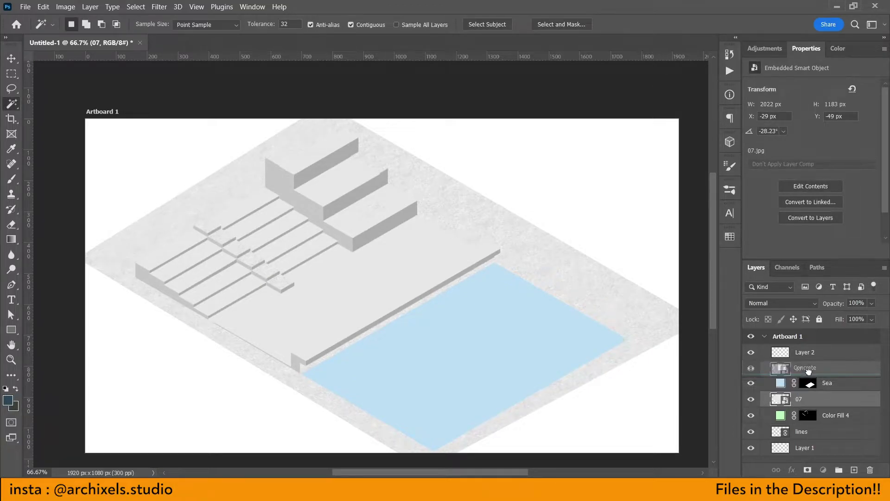
- Move texture layer 07 into the Concrete group, clip it to Color Fill 1, and set the group to Multiply
left_click_drag(799, 405, 805, 367)
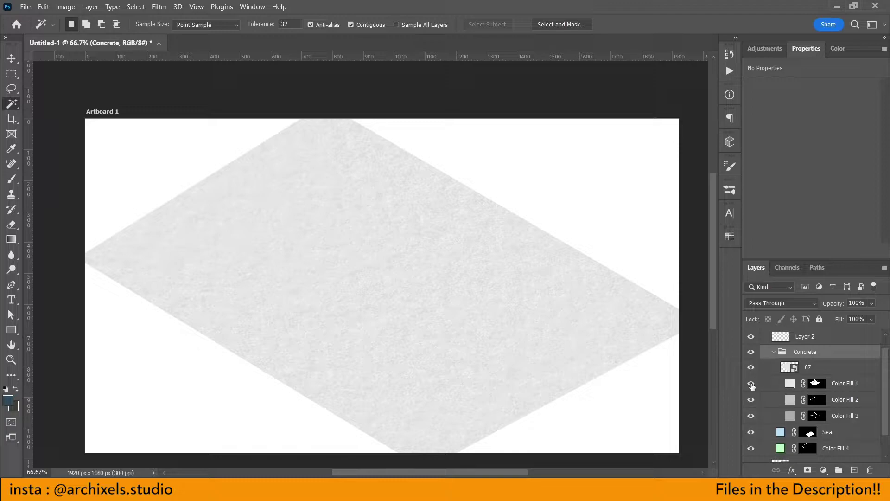
left_click(751, 367)
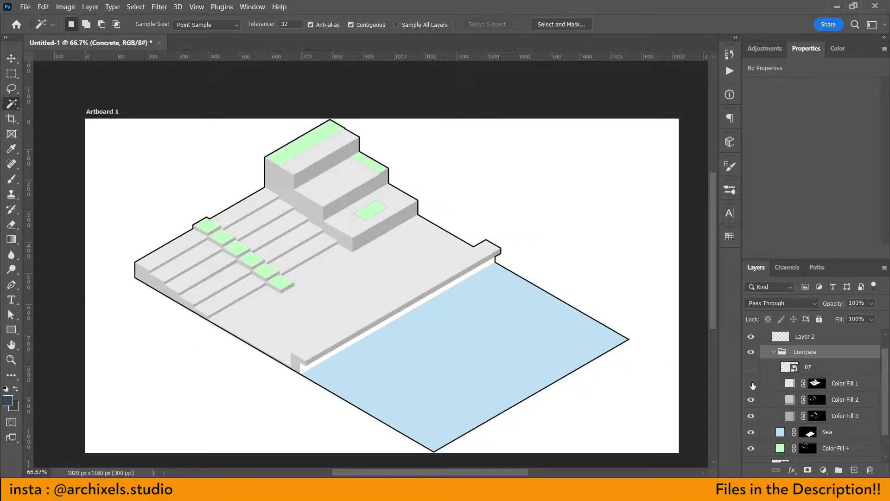
left_click(822, 373, "alt")
left_click_drag(843, 304, 836, 309)
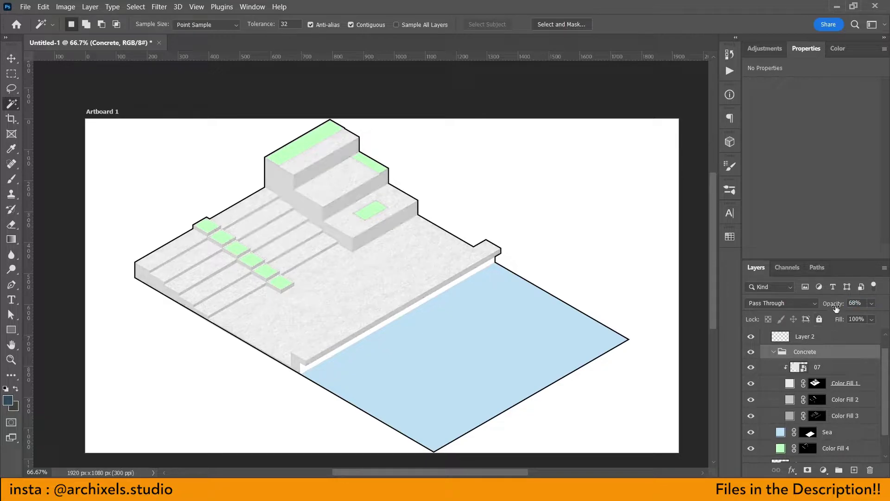
left_click(809, 302)
left_click(801, 222)
- Restore the Concrete group to full opacity and lower texture 07 to 38% opacity
left_click(833, 369)
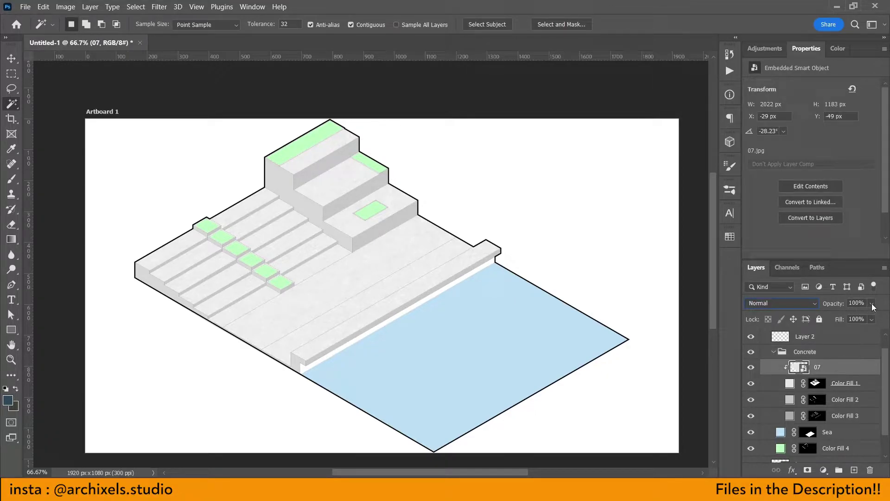
left_click(846, 353)
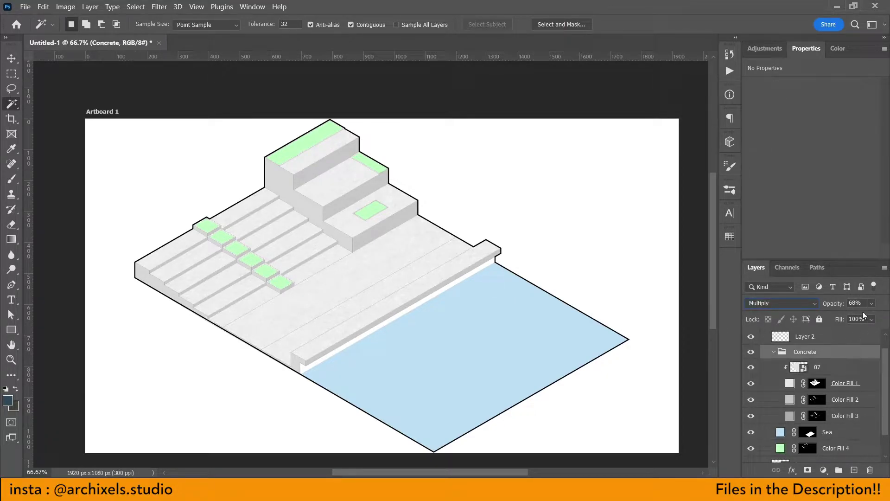
left_click_drag(826, 304, 853, 354)
left_click(841, 371)
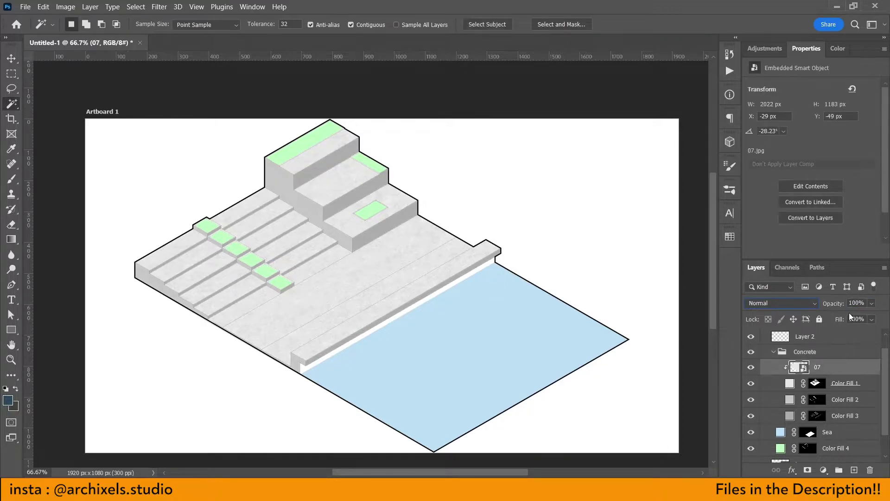
mouse_move(830, 307)
left_mouse_down()
mouse_move(823, 311)
mouse_move(831, 305)
left_mouse_up()
type("38")
- Duplicate the texture twice, clipping the copies to Color Fill 2 and Color Fill 3
left_click_drag(823, 368, 820, 399)
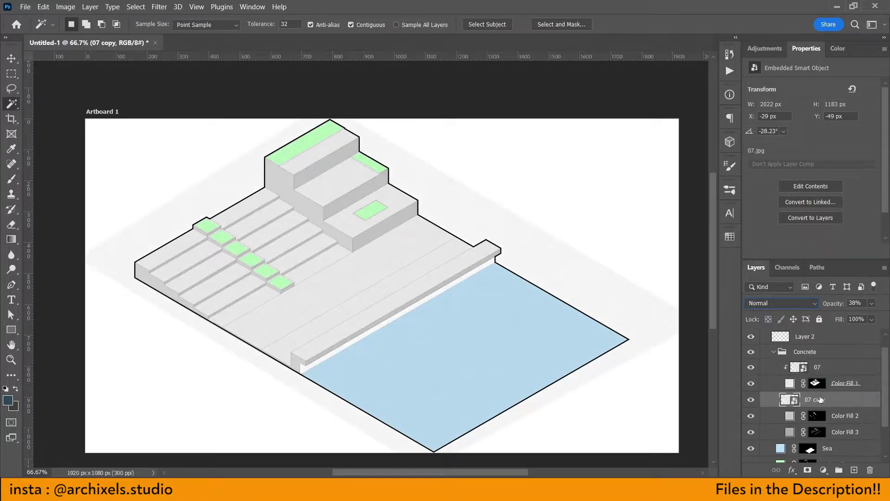
left_click(818, 402, "alt")
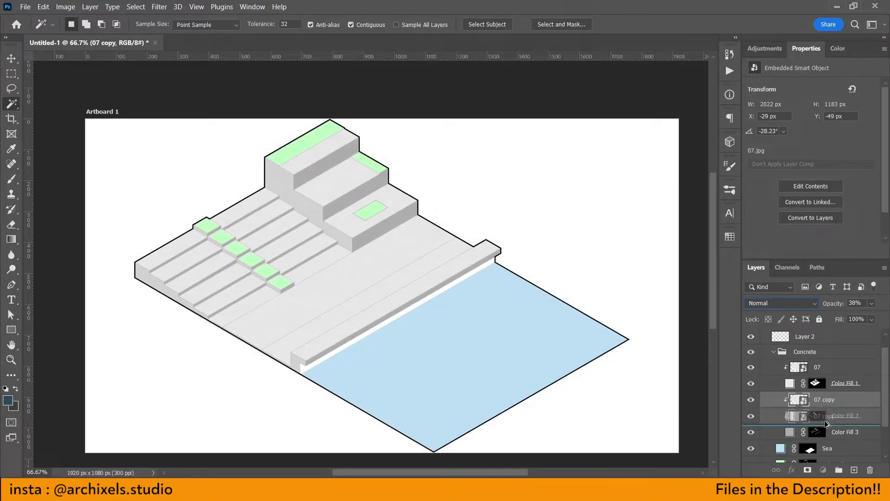
left_click_drag(821, 406, 819, 434)
left_click(819, 438, "alt")
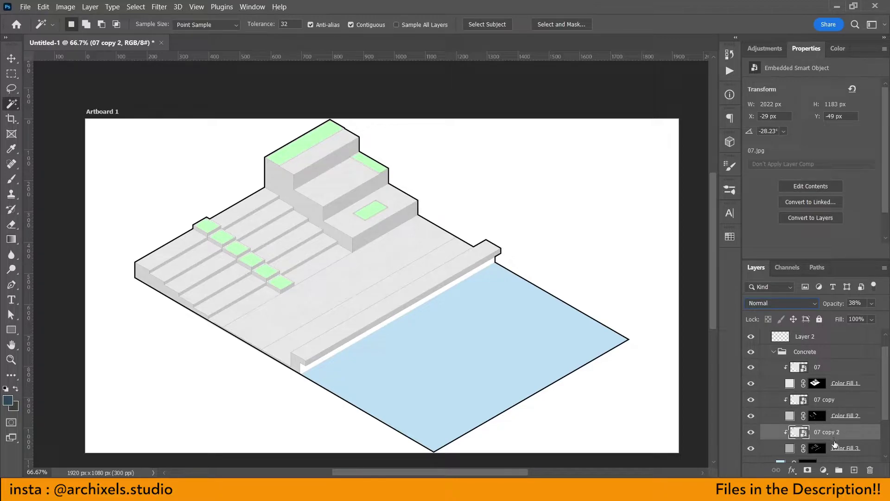
- Add a Pattern Overlay with a dotted pattern to the green Color Fill 4 layer
left_click(775, 354)
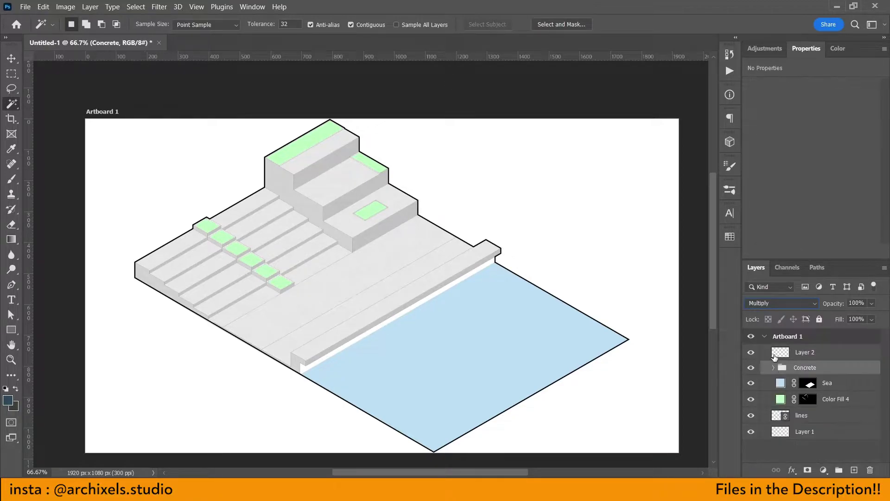
left_click(866, 405)
double_click(867, 404)
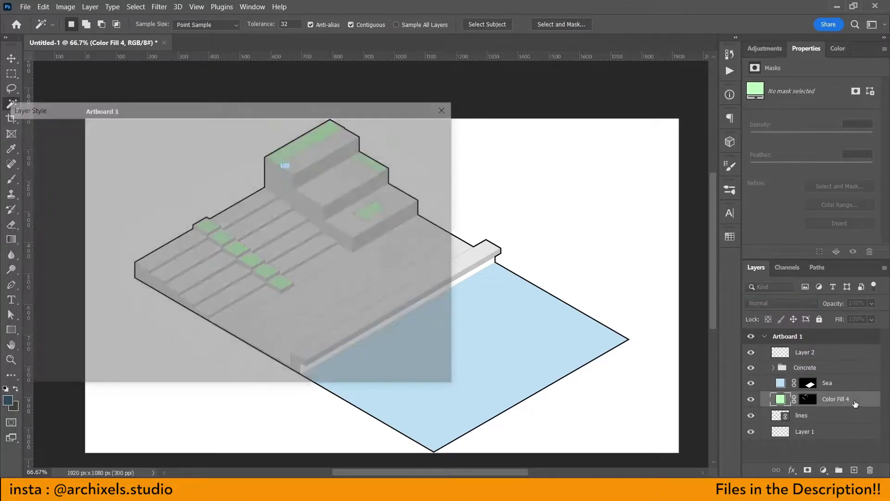
left_click(39, 298)
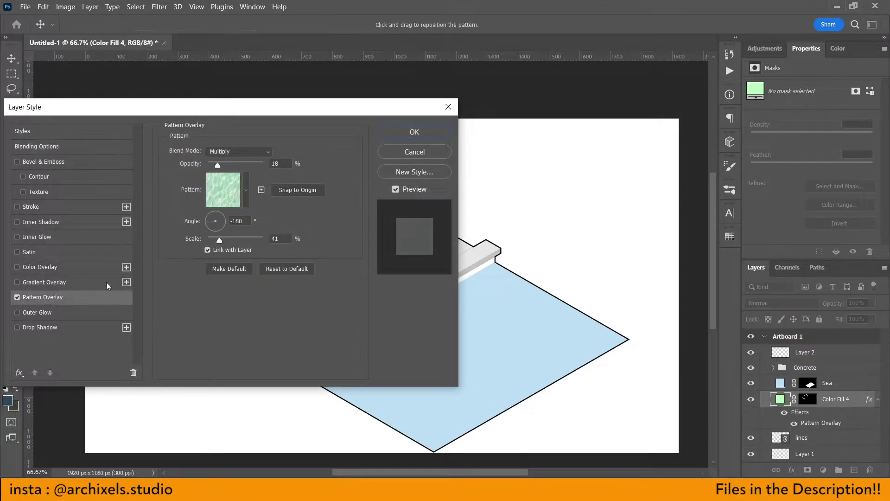
left_click(246, 190)
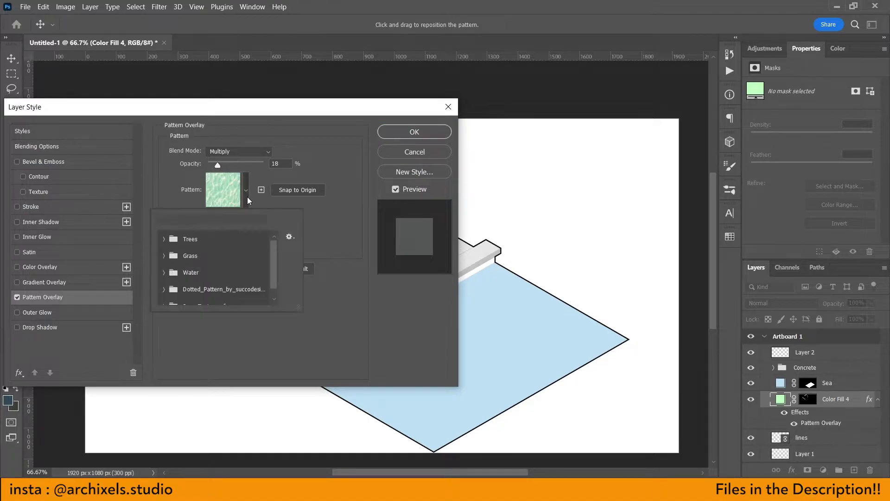
left_click(246, 201)
scroll(274, 288, "down", 1)
left_click(240, 301)
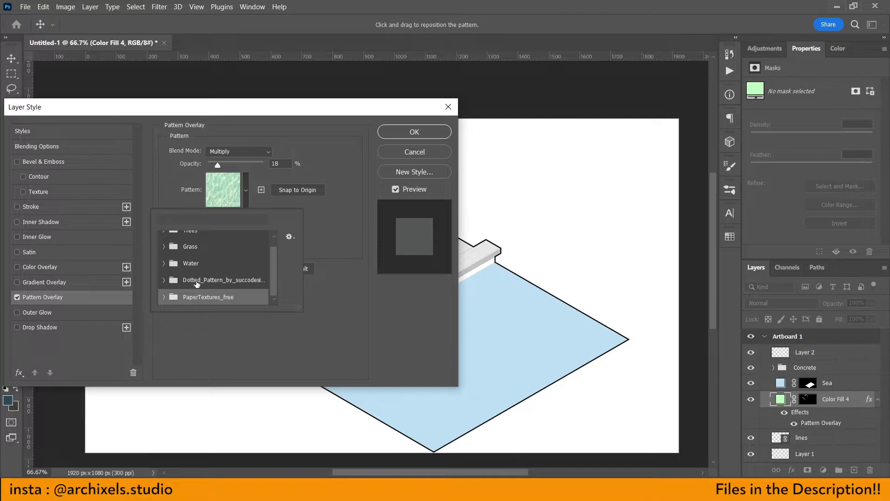
left_click(197, 282)
left_click(164, 280)
scroll(224, 281, "down", 3)
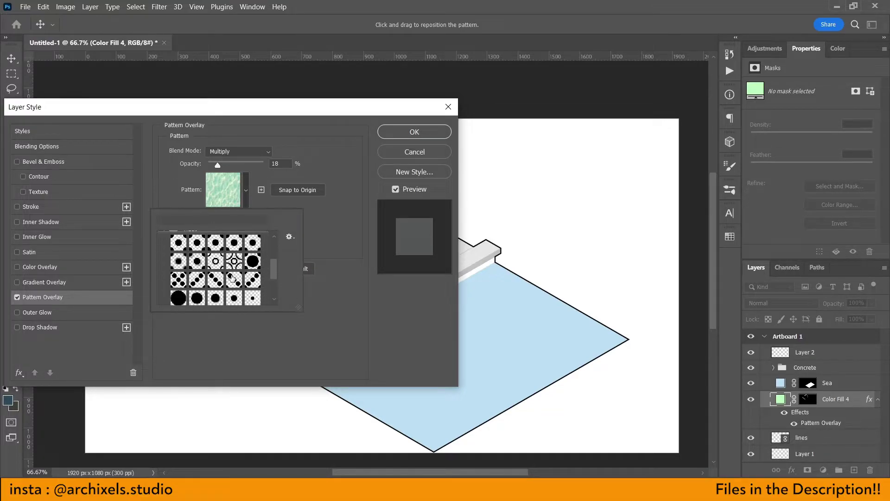
left_click(194, 240)
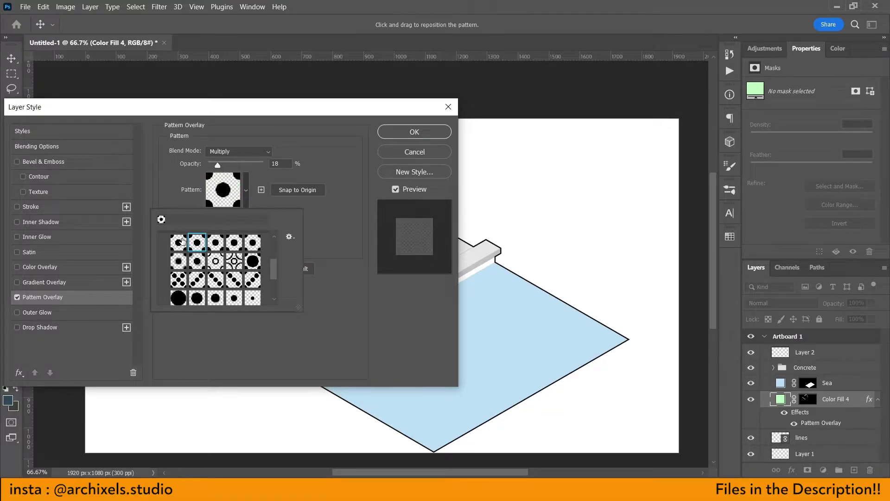
left_click(341, 206)
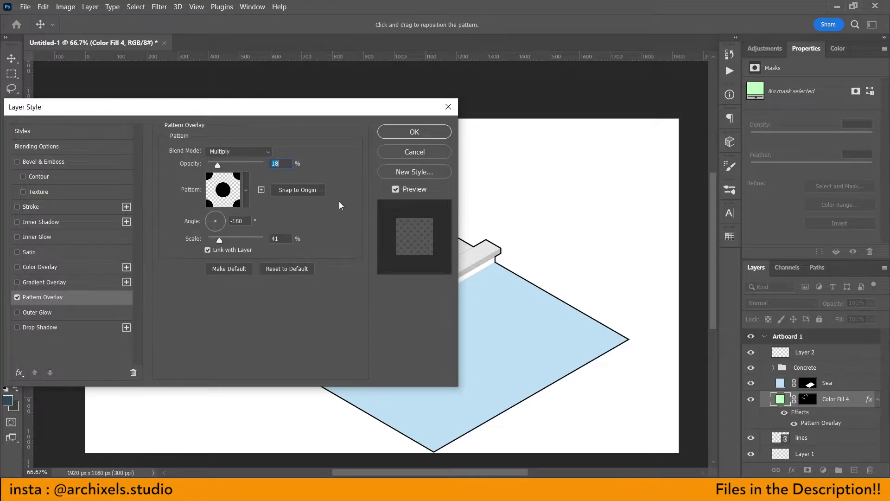
- Make the dotted pattern much finer and fainter, then apply the overlay
left_click_drag(249, 108, 687, 104)
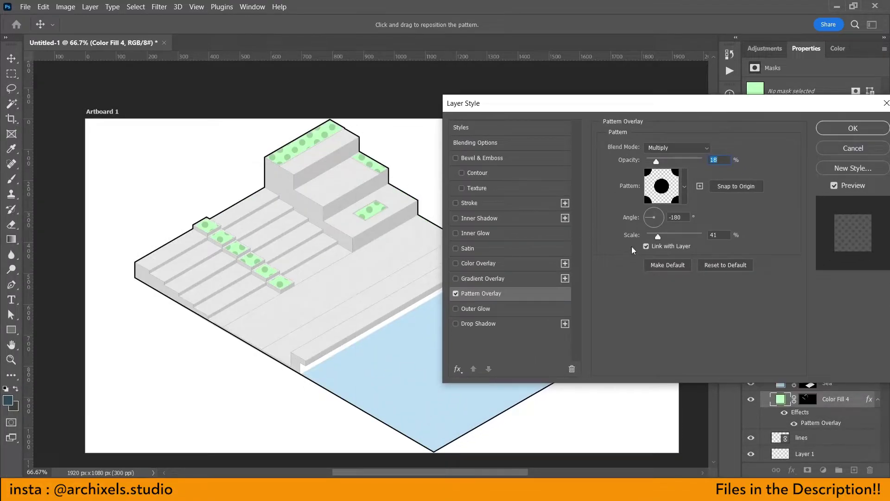
left_click(685, 187)
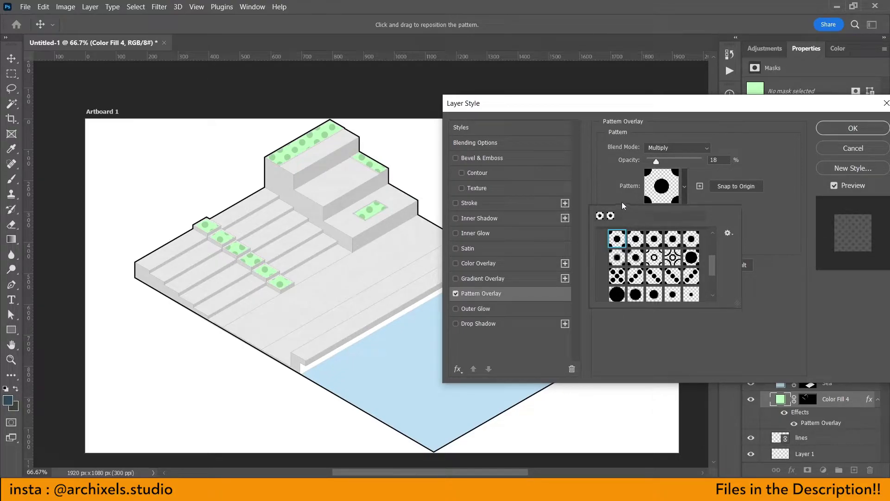
left_click(640, 184)
left_click_drag(659, 238, 650, 239)
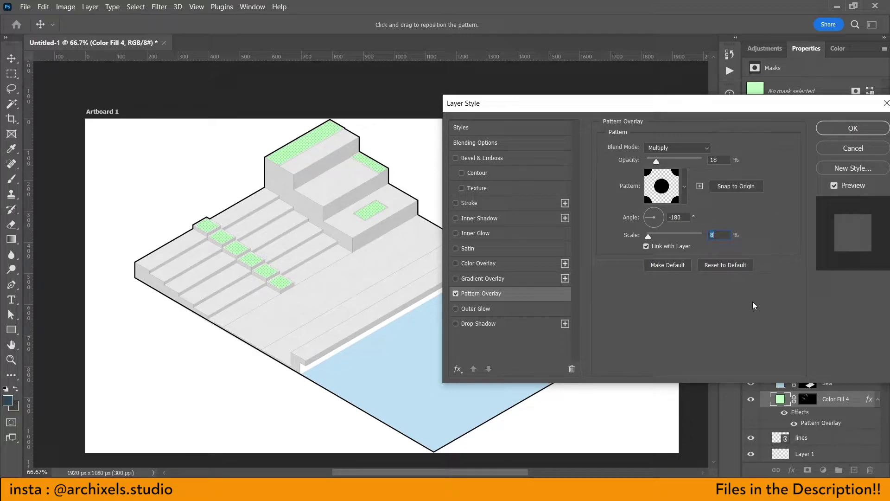
left_click_drag(661, 166, 655, 165)
left_click(854, 129)
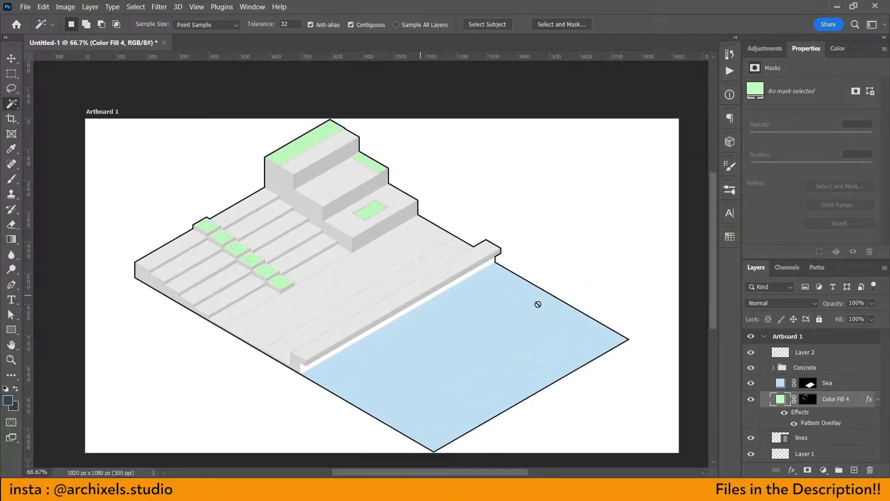
- Scroll to the diagram and switch to the Crop tool, undoing an accidental artboard duplicate
left_click_drag(261, 304, 239, 332)
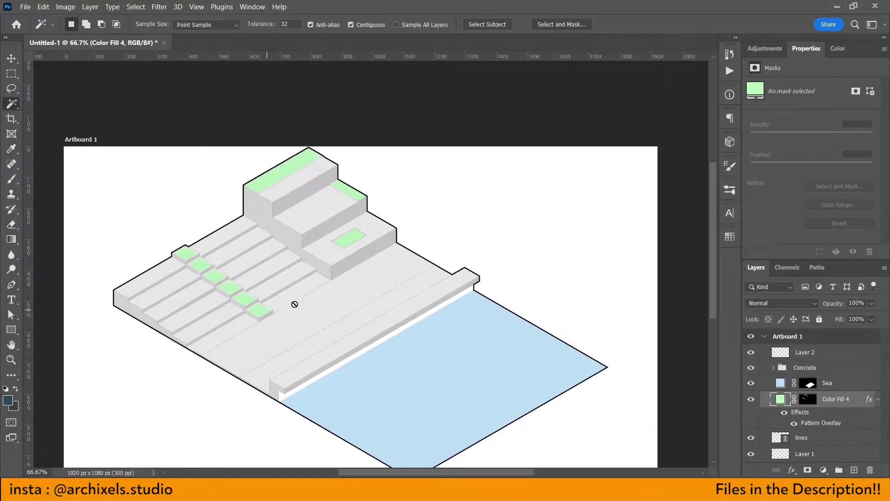
scroll(302, 311, "down", 1, "alt")
scroll(310, 320, "down", 1, "alt")
scroll(319, 332, "down", 2)
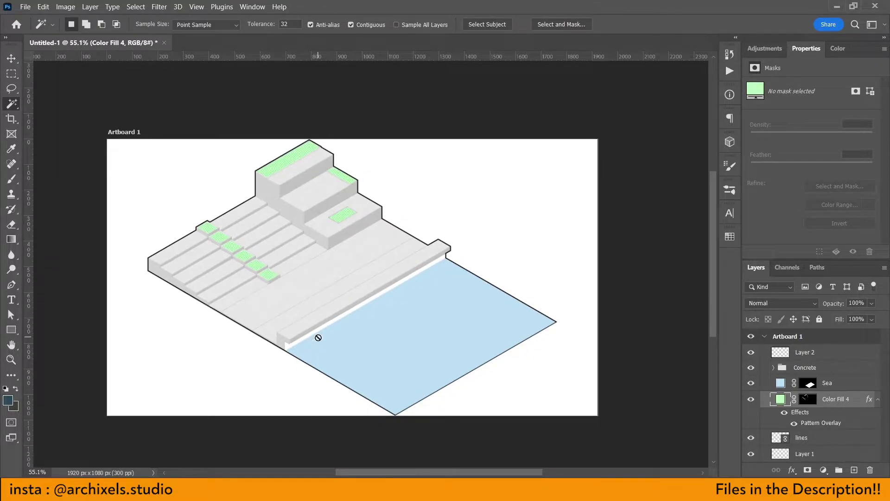
scroll(319, 338, "down", 2)
key("v")
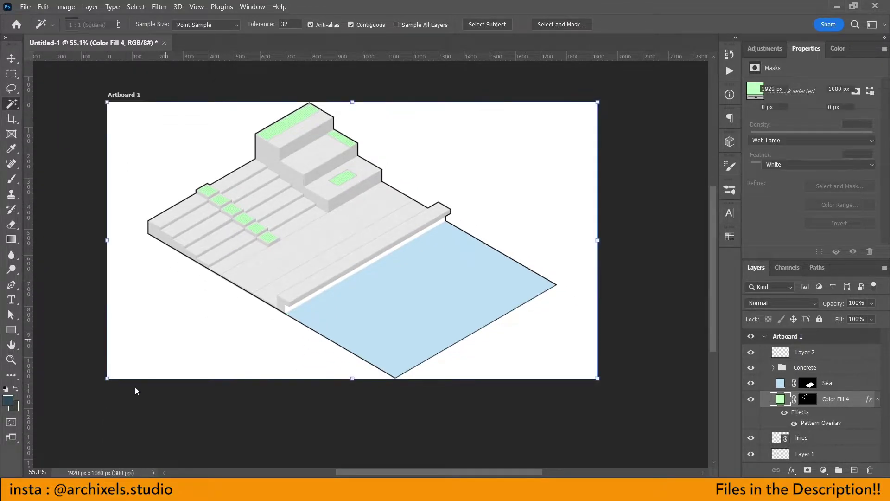
key("c")
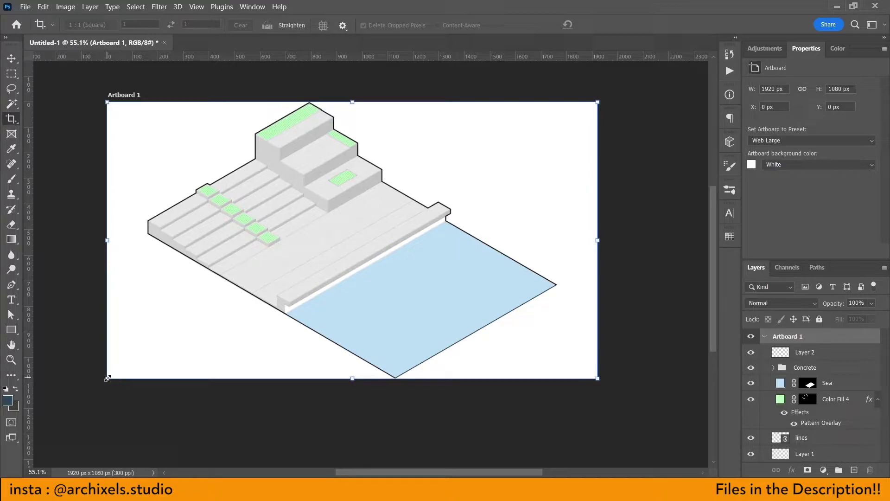
left_click_drag(107, 380, 86, 394, "alt")
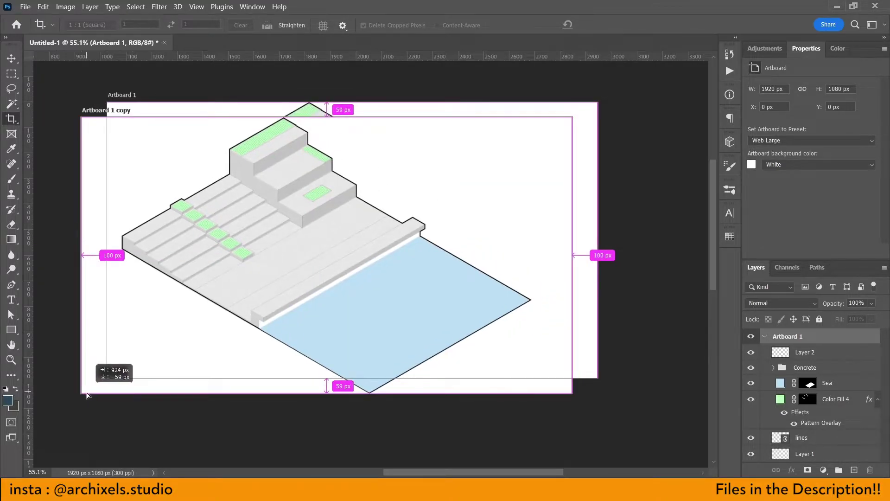
key("ctrl+z")
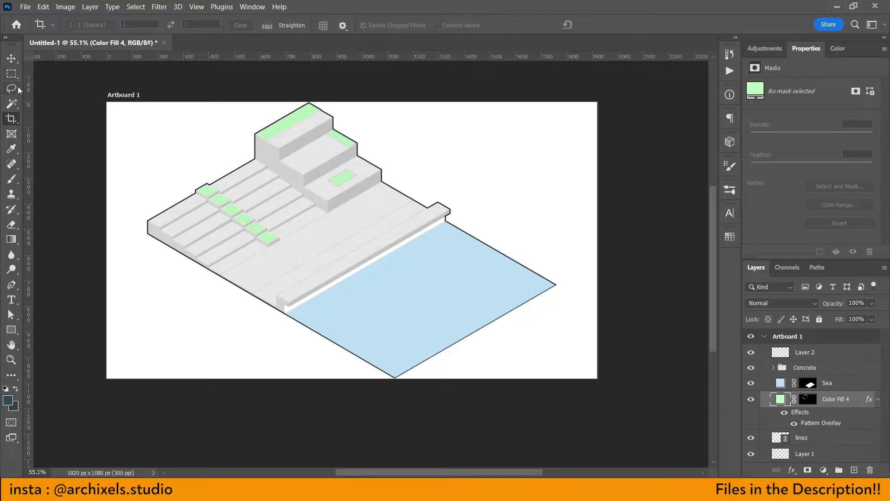
- Extend Artboard 1's top and bottom edges outward
left_click(42, 124)
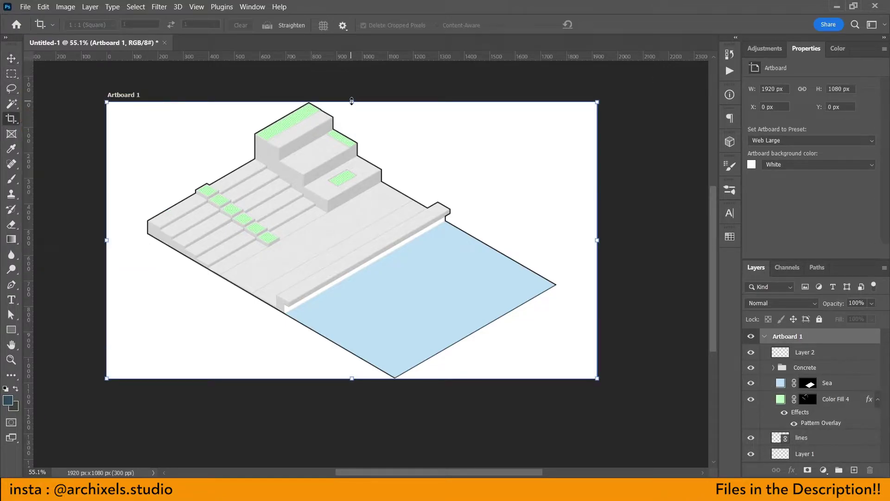
left_click_drag(351, 101, 354, 72)
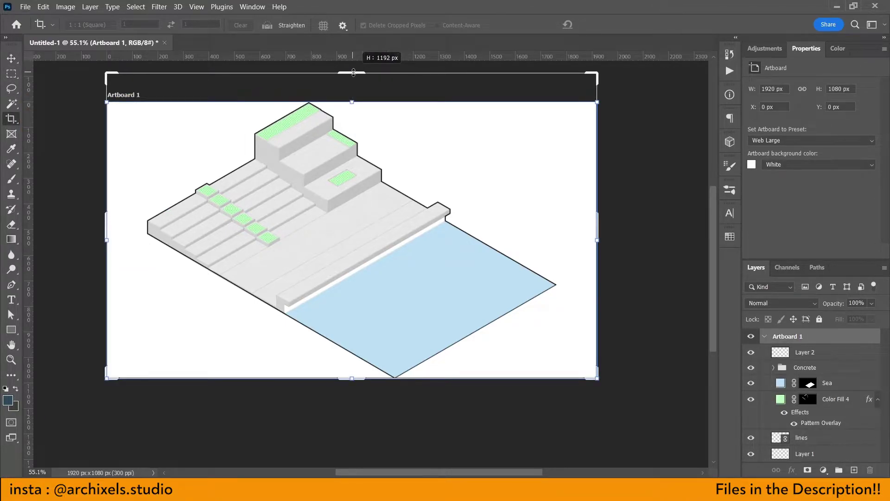
mouse_move(354, 72)
left_mouse_down()
mouse_move(352, 90)
mouse_move(352, 73)
left_mouse_up()
key("Return")
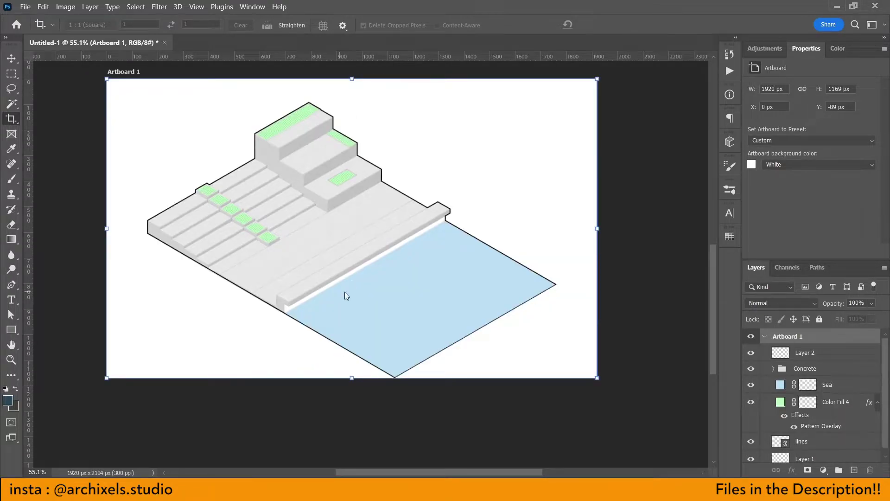
left_click_drag(354, 377, 360, 416)
key("ctrl+z")
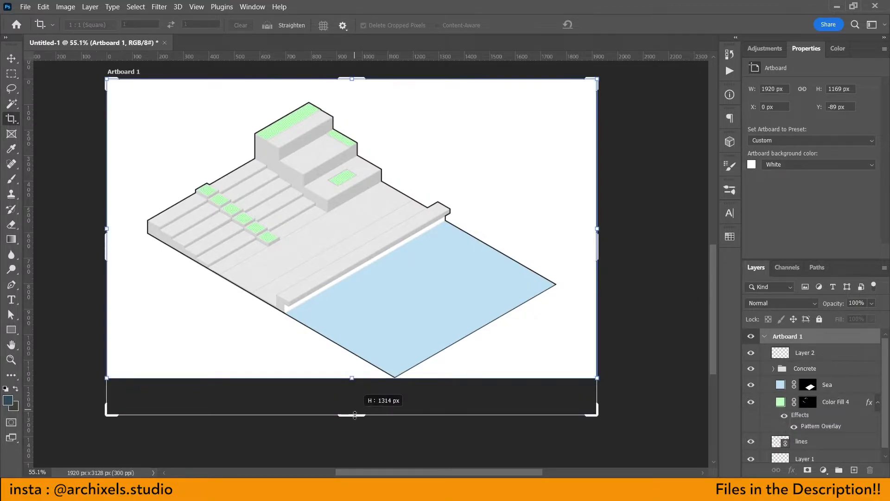
key("Return")
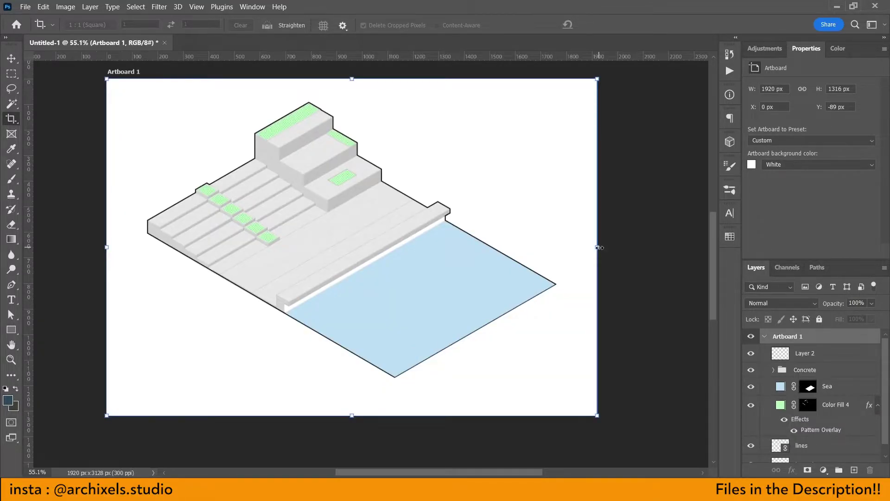
- Widen the artboard left and right and raise the top further, reaching 2267×1387 px
left_click_drag(599, 247, 641, 247)
key("Return")
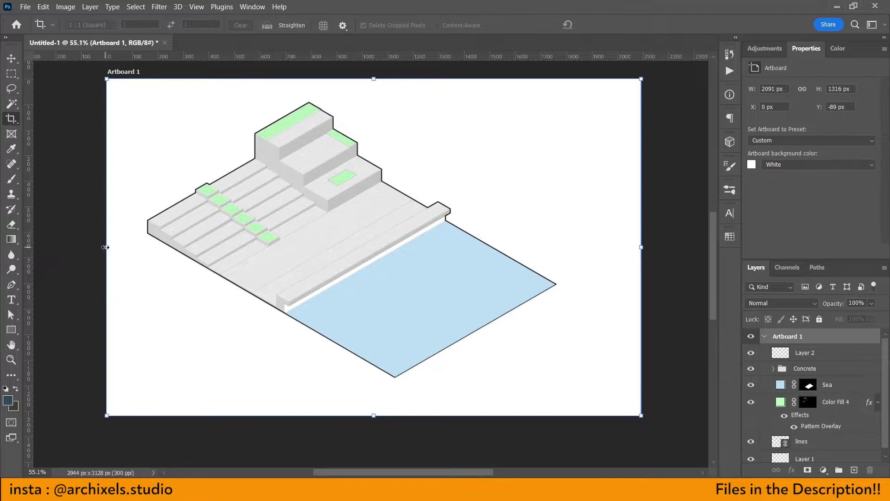
left_click_drag(106, 247, 62, 247)
key("Return")
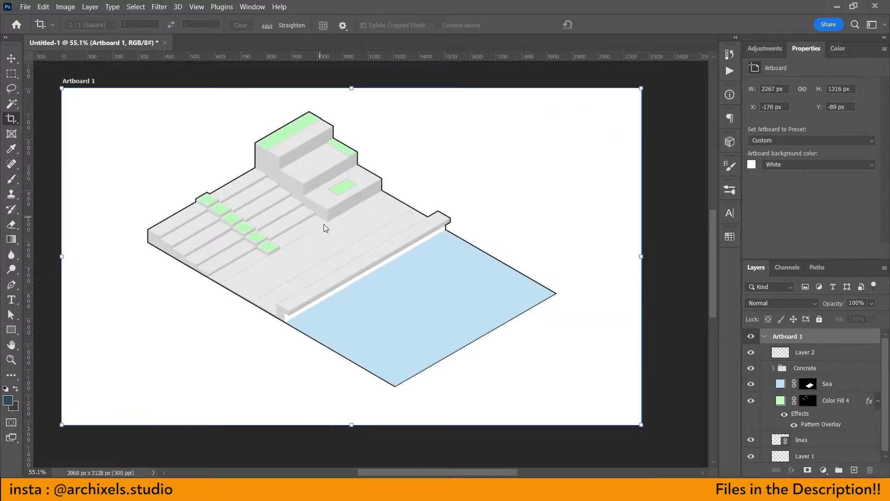
left_click_drag(352, 88, 352, 70)
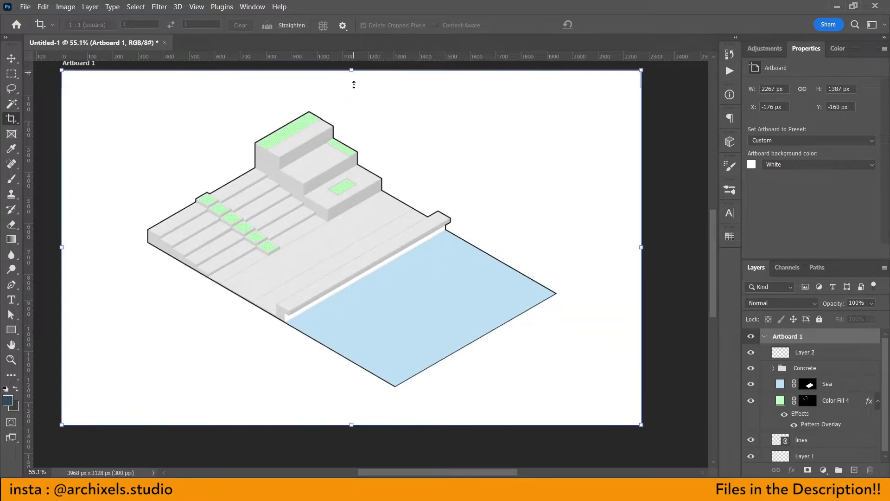
key("Return")
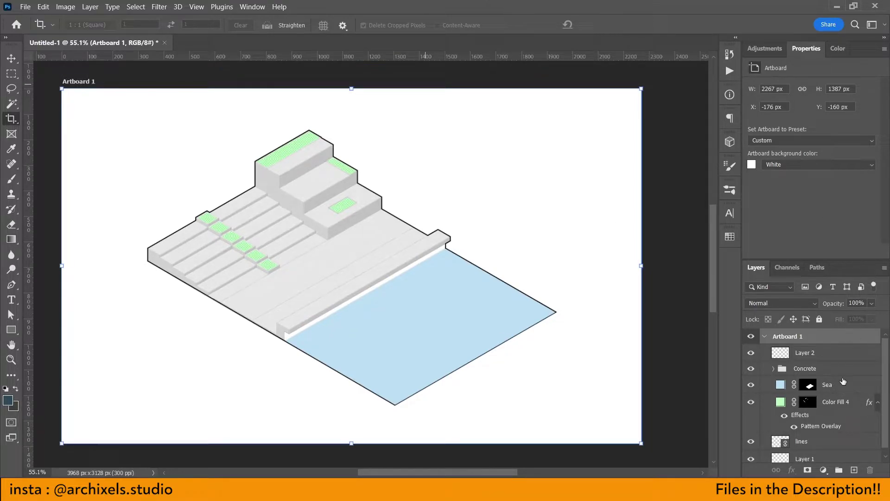
- Select Layer 2 and switch to the Brush tool
left_click(838, 355)
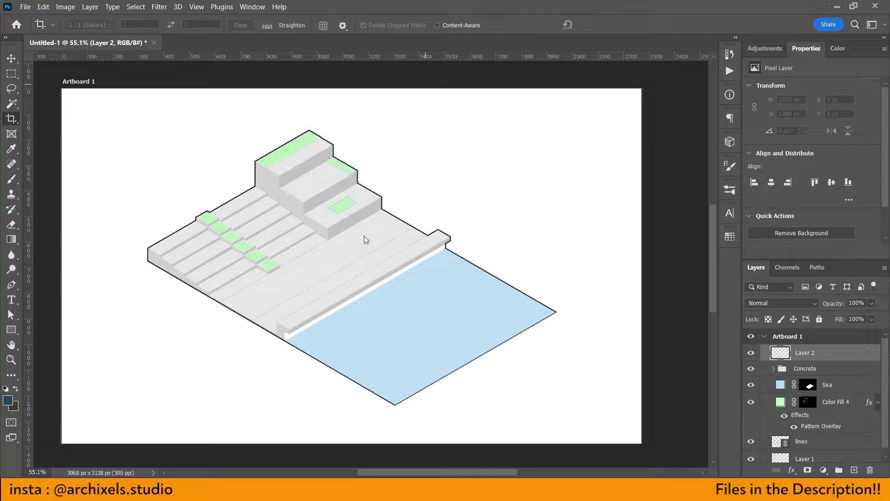
right_click(297, 217)
key("Escape")
left_click(11, 58)
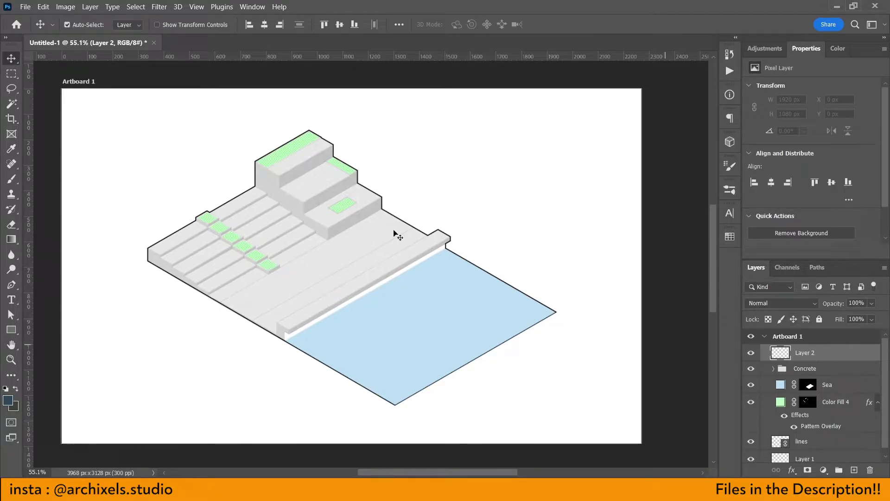
key("b")
- Choose a tree brush preset and shrink it to about 530 px
right_click(338, 208)
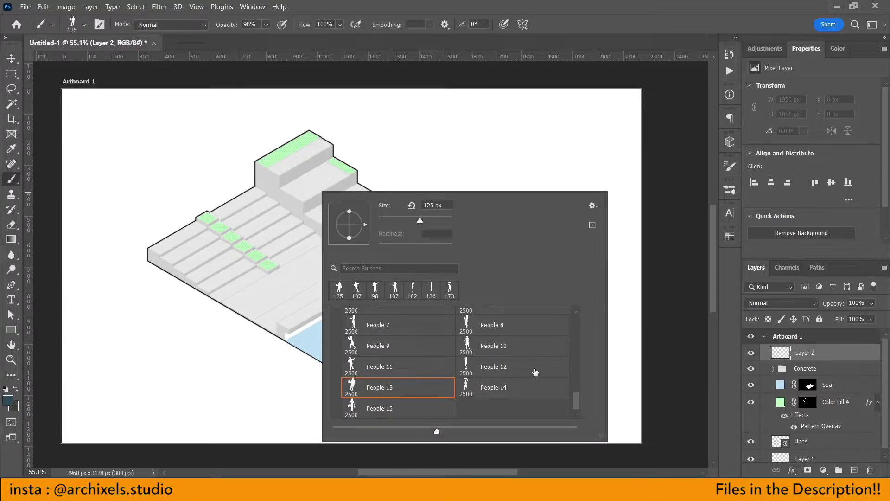
left_click_drag(578, 407, 579, 392)
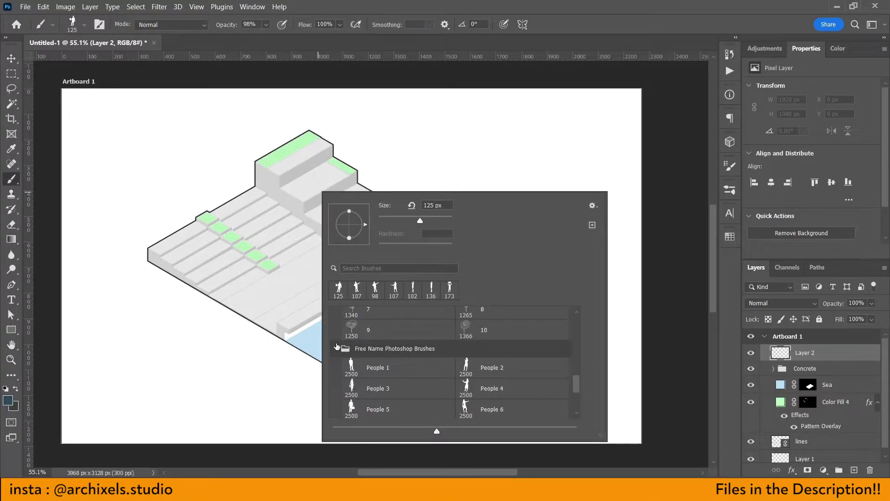
left_click(336, 347)
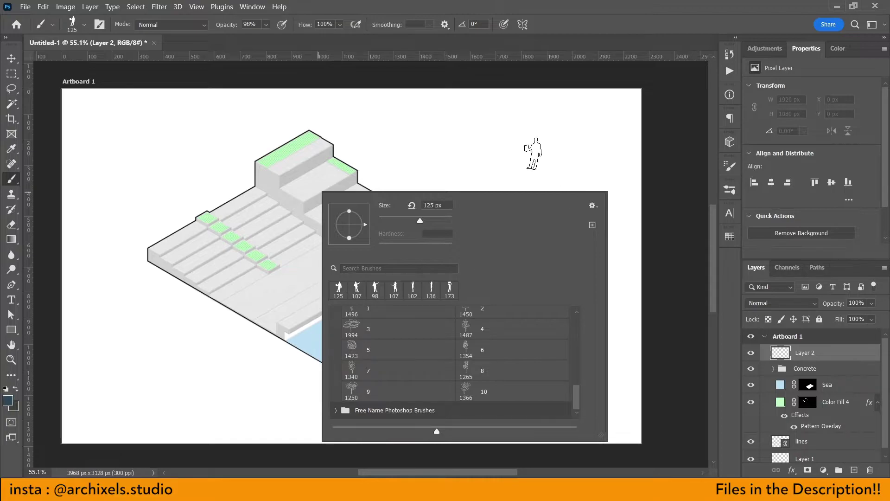
left_click(533, 149)
key("ctrl+z")
right_click(331, 216)
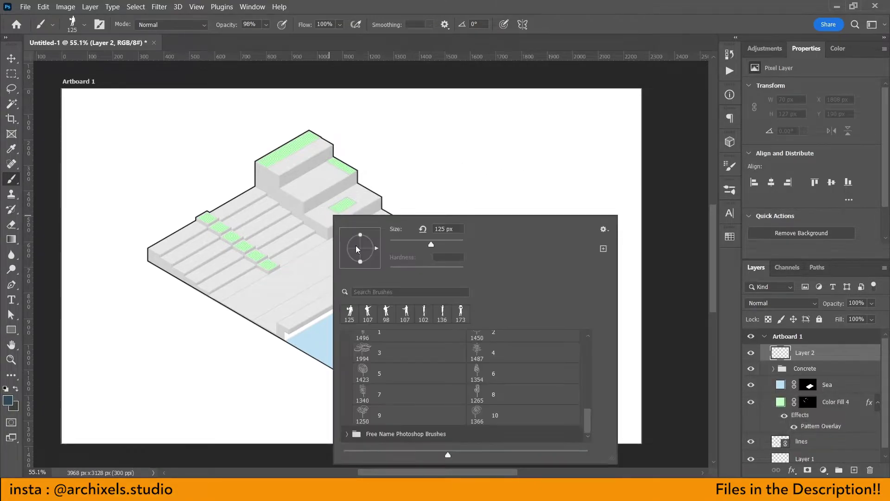
left_click(387, 361)
key("Return")
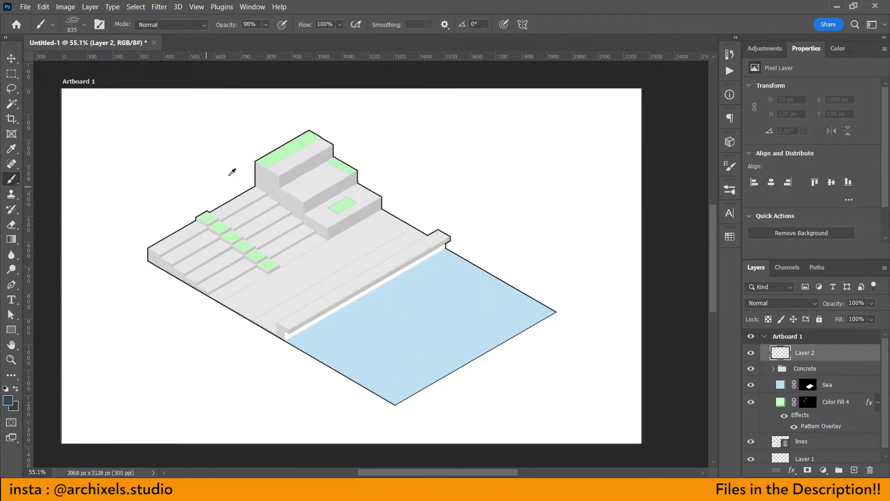
mouse_move(235, 172)
left_mouse_down()
mouse_move(175, 185)
mouse_move(211, 197)
left_mouse_up()
- Set the foreground colour to bright orange ff8400
left_click(7, 400)
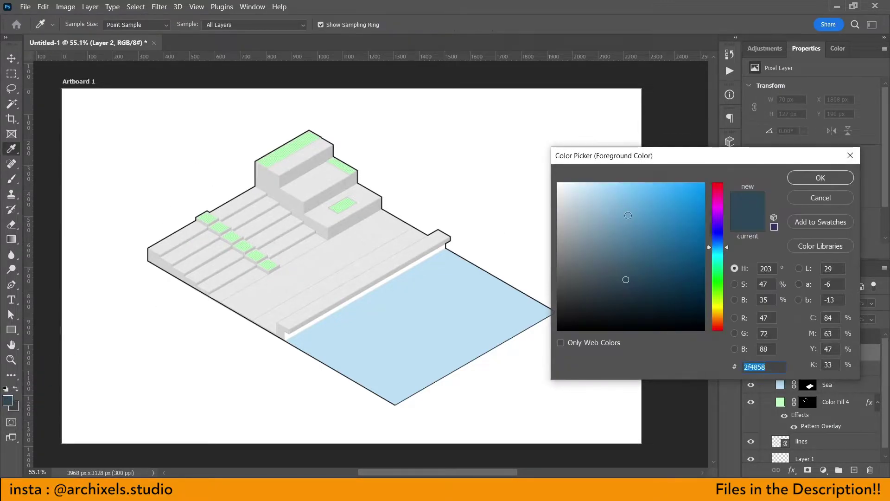
left_click_drag(719, 308, 719, 316)
left_click(698, 193)
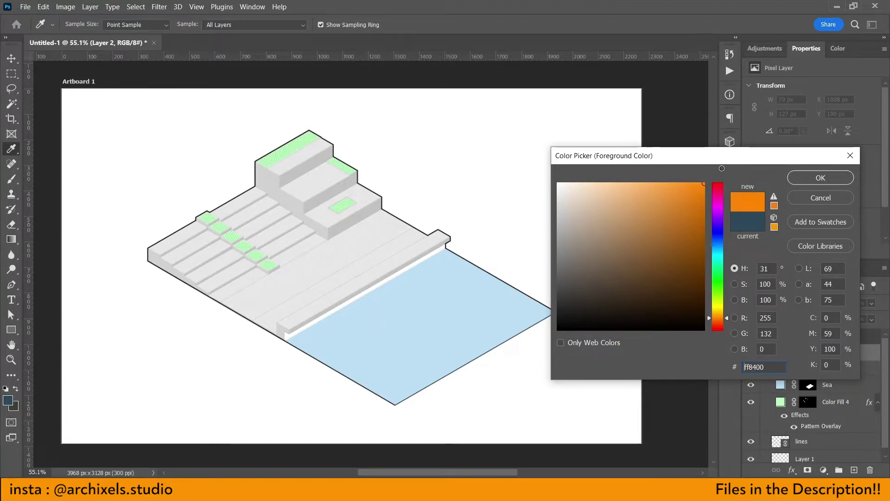
left_click(807, 178)
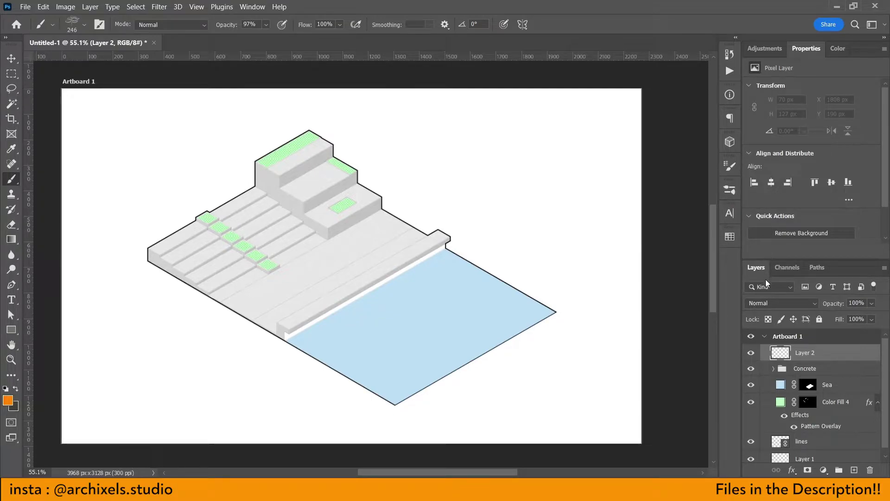
- Add a Pattern Overlay using the green Water pattern to the Sea layer
left_click(849, 404)
left_click(849, 392)
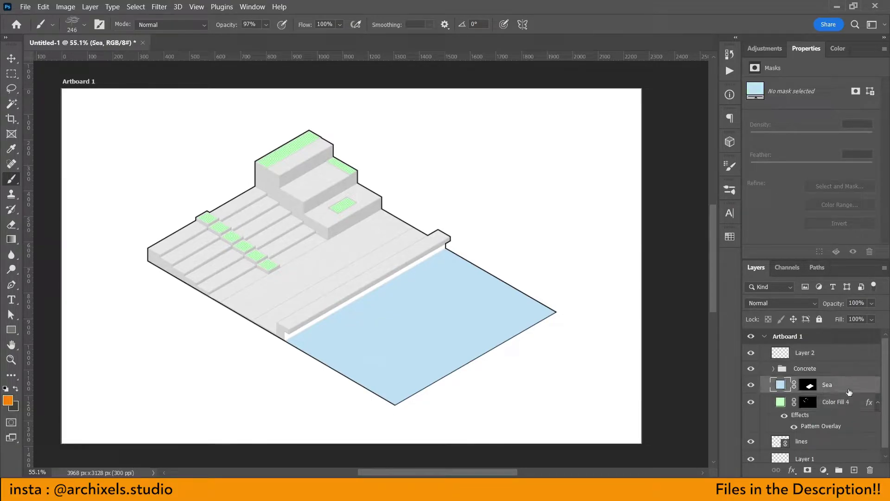
double_click(845, 391)
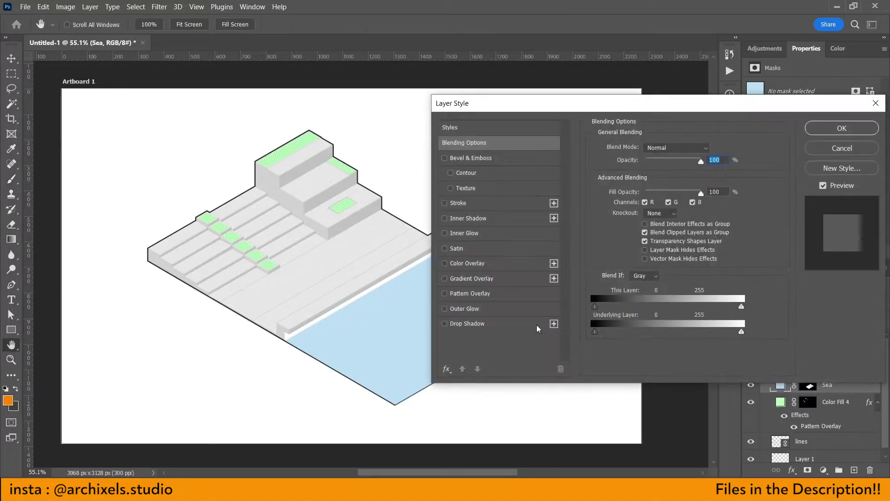
left_click(496, 293)
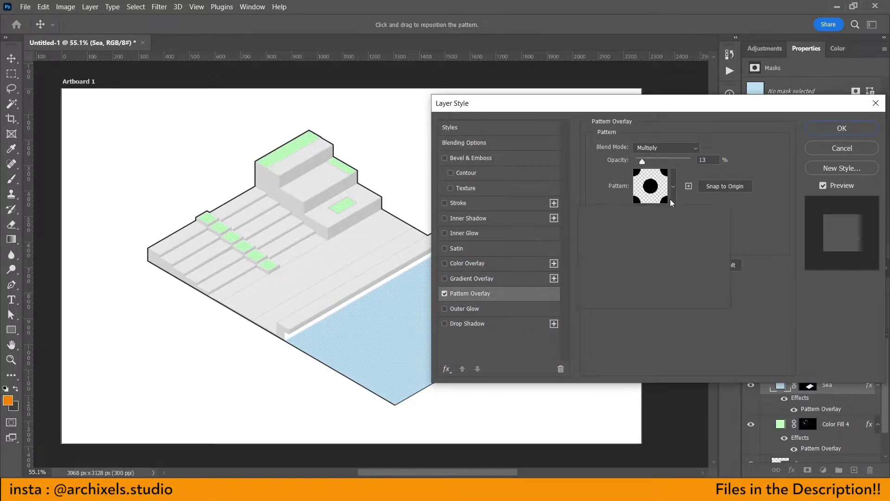
left_click(673, 186)
scroll(701, 269, "up", 3)
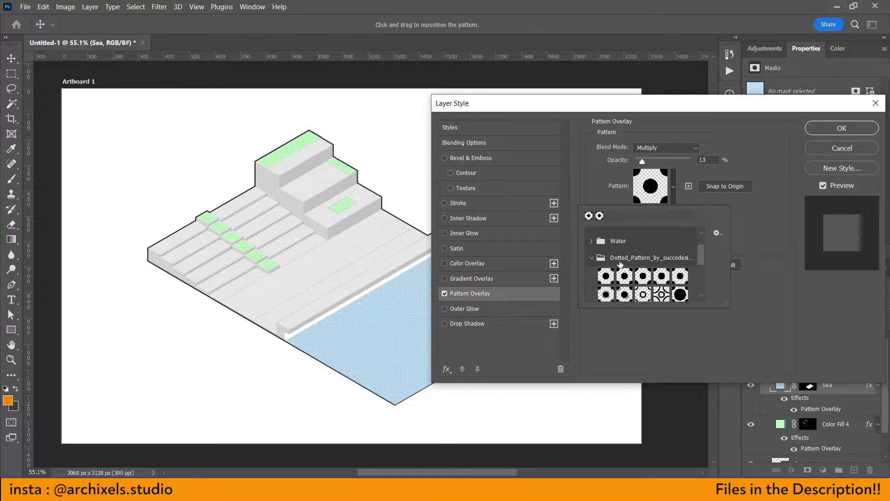
left_click(593, 240)
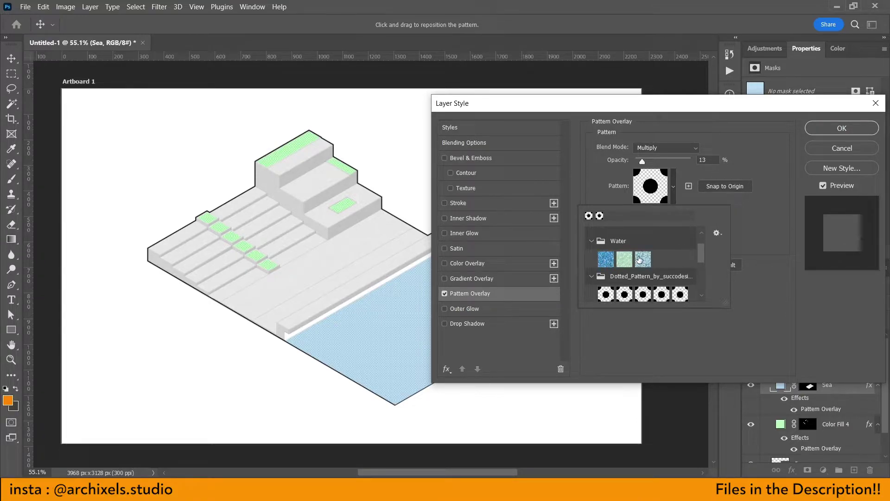
left_click(643, 258)
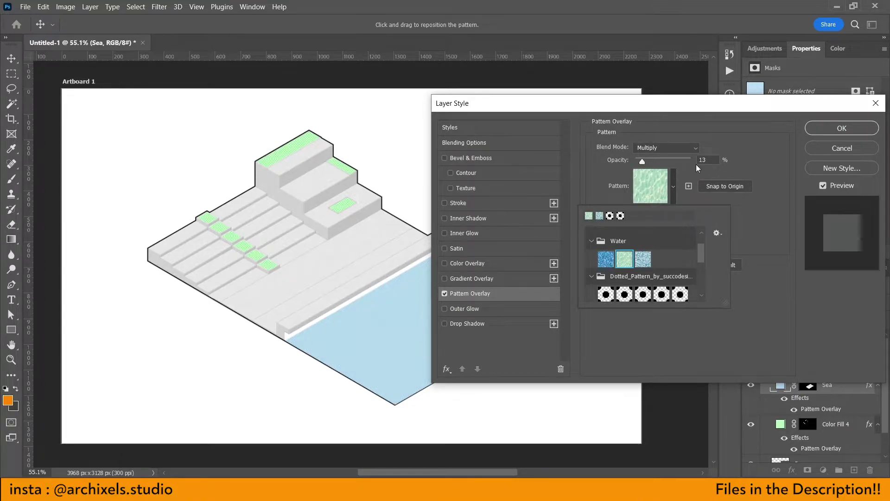
left_click(843, 131)
- Set the water pattern scale to 29% and confirm the sea's overlay
key("b")
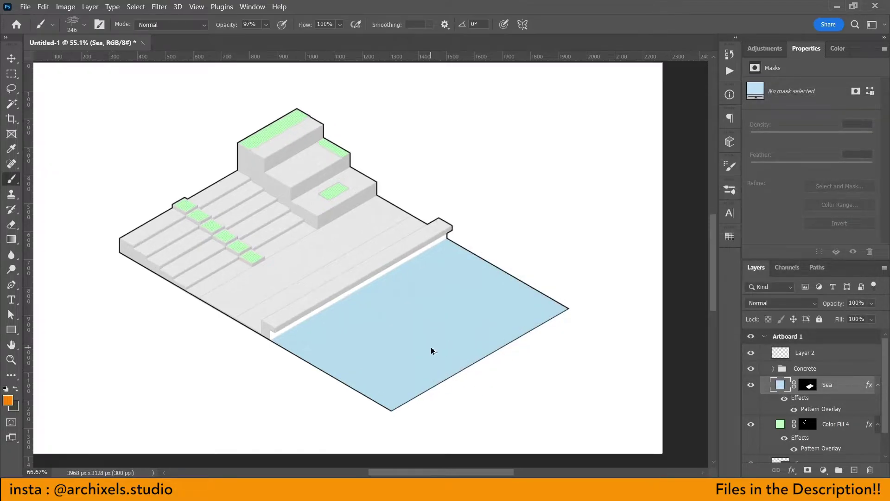
scroll(433, 350, "up", 2)
scroll(436, 349, "up", 1)
scroll(356, 372, "up", 2)
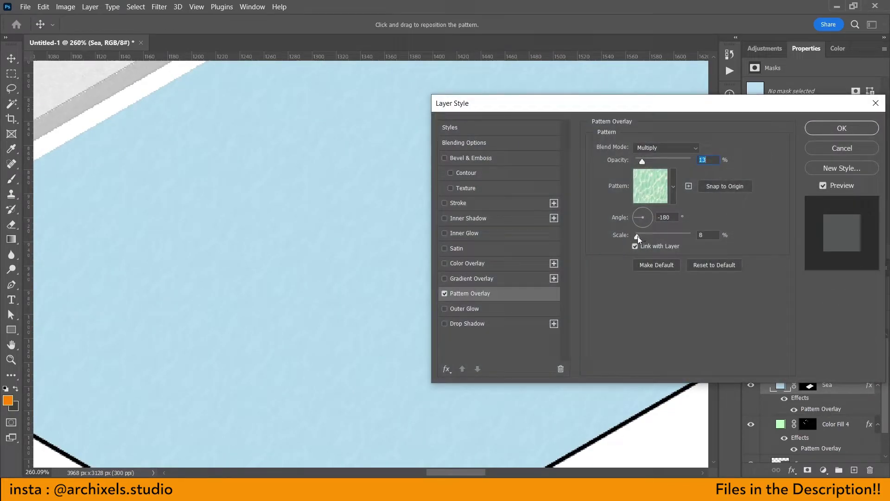
left_click_drag(638, 235, 643, 238)
left_click(853, 134)
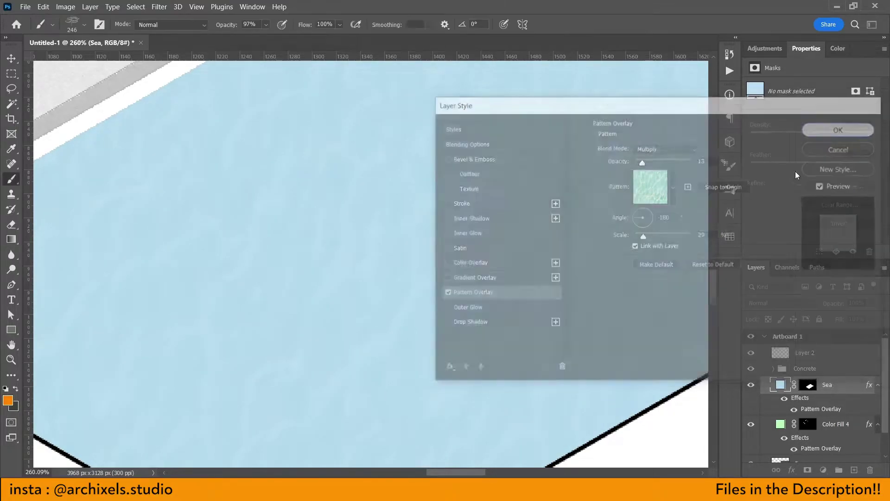
scroll(501, 341, "down", 3)
scroll(498, 340, "down", 3)
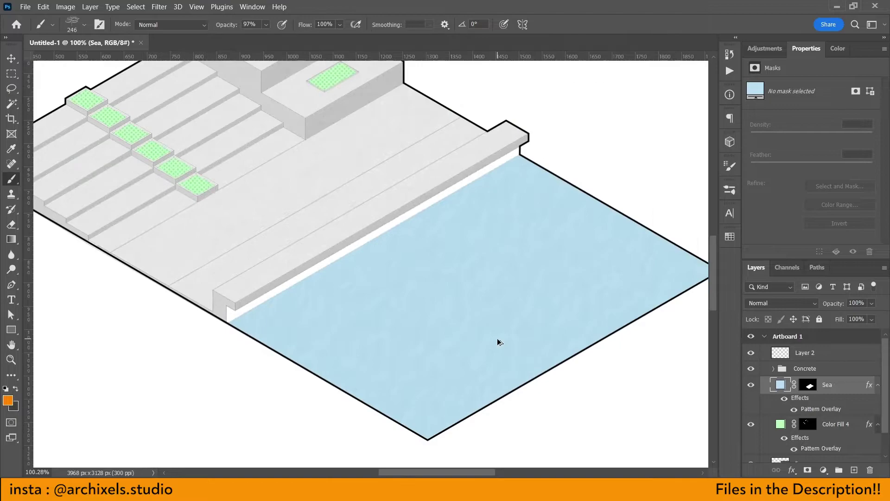
scroll(498, 340, "down", 3)
scroll(499, 341, "up", 1)
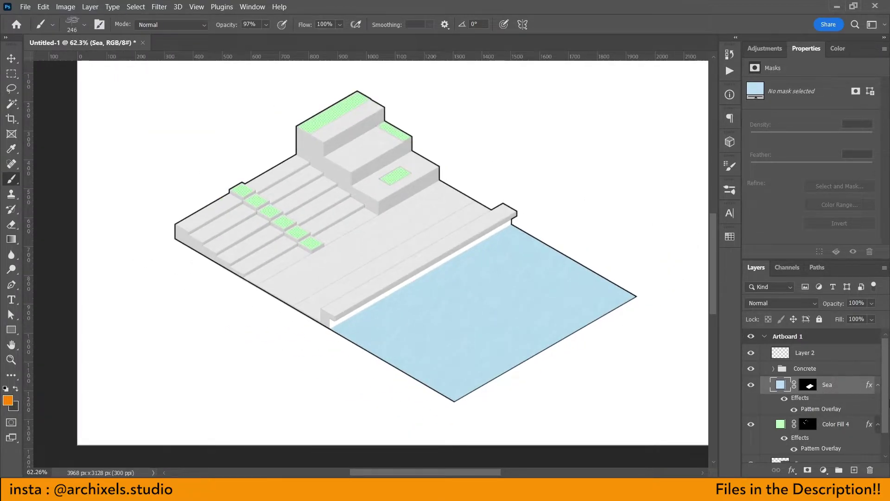
- On Layer 2, stamp orange trees above the upper-left steps and on the top step
left_click(810, 354)
type("trees")
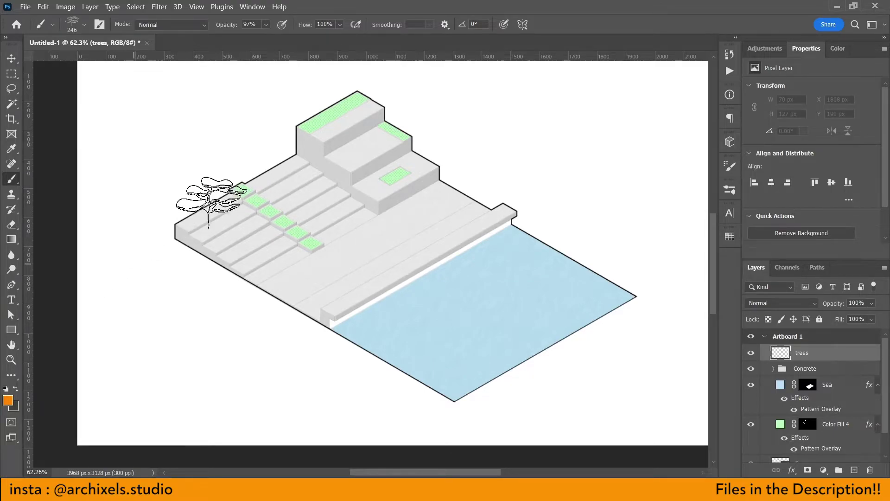
left_click(245, 165)
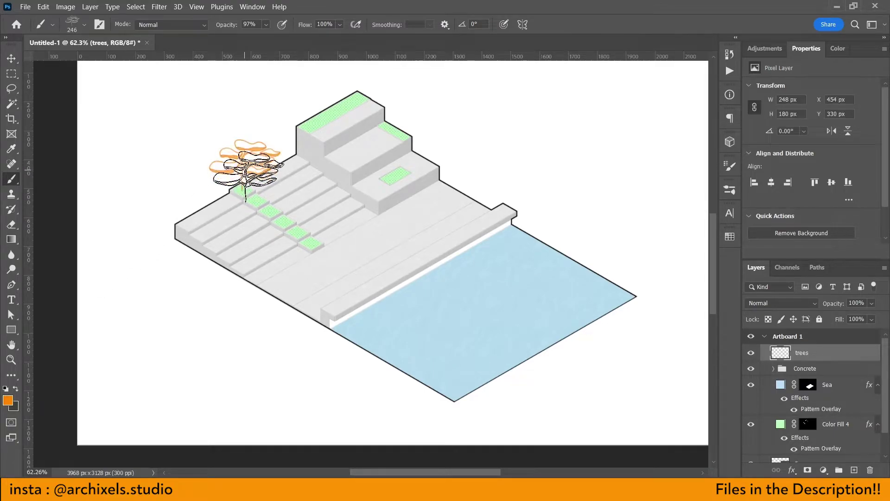
scroll(368, 143, "up", 3)
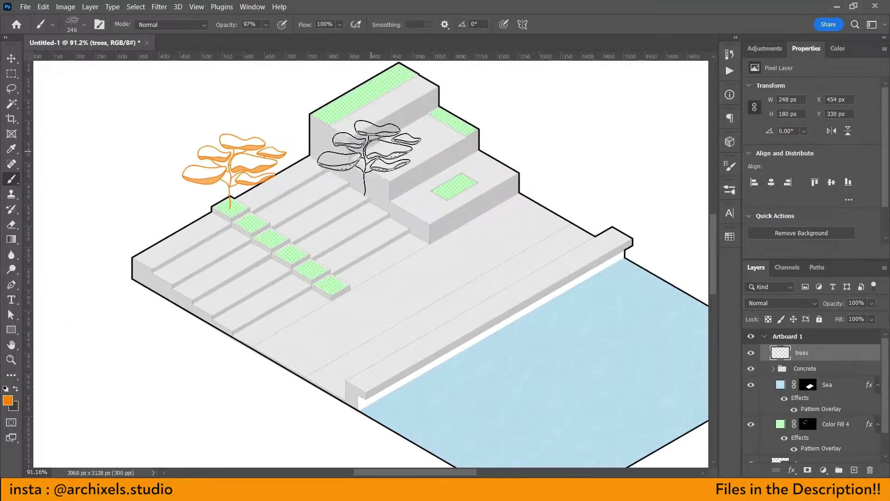
left_click_drag(329, 229, 286, 314)
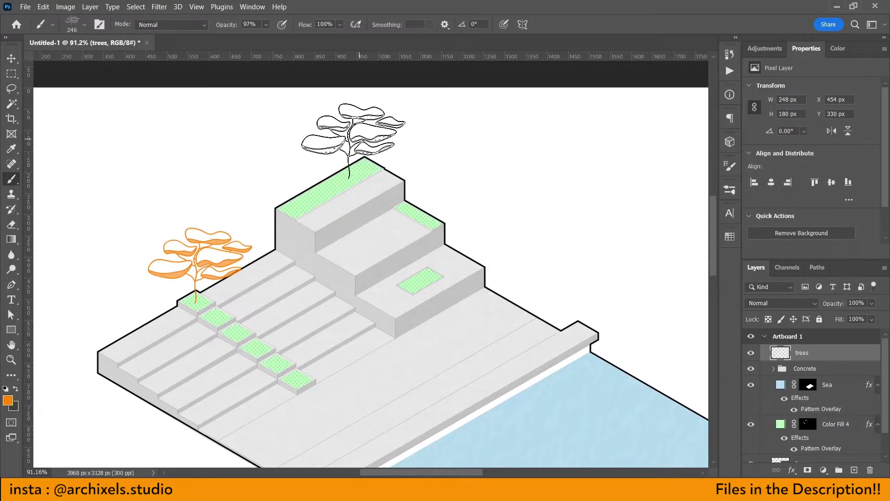
mouse_move(359, 141)
left_mouse_down()
mouse_move(332, 153)
mouse_move(346, 135)
left_mouse_up()
left_click(338, 139)
key("ctrl+z")
left_click(361, 137)
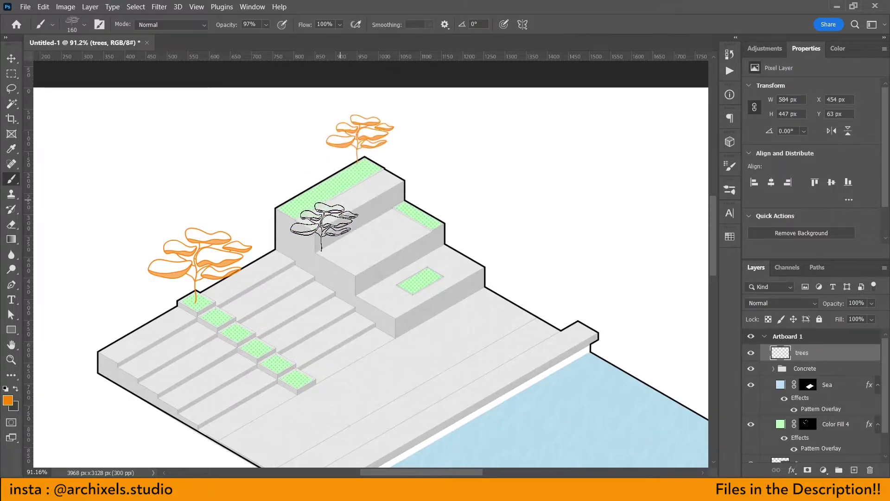
- Switch to a different tree design, shrink it, and stamp a round tree on the top terrace
right_click(324, 229)
left_click(380, 386)
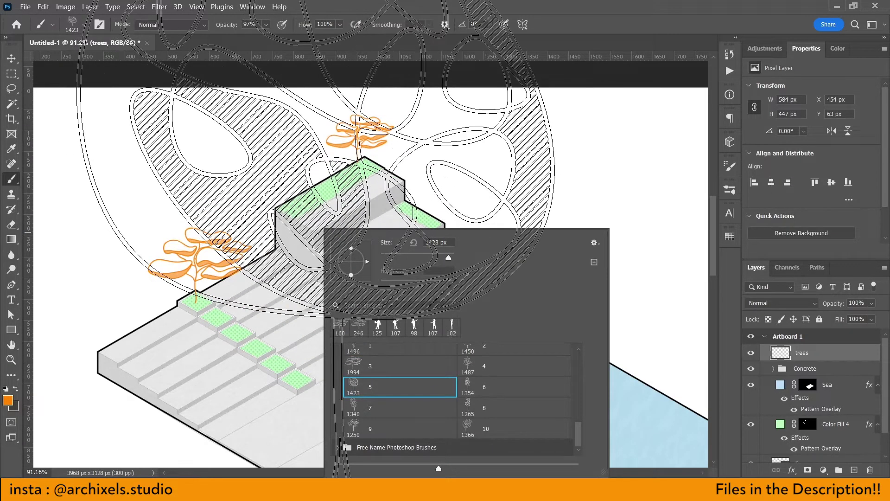
key("Return")
mouse_move(357, 226)
left_mouse_down()
mouse_move(231, 229)
mouse_move(180, 250)
left_mouse_up()
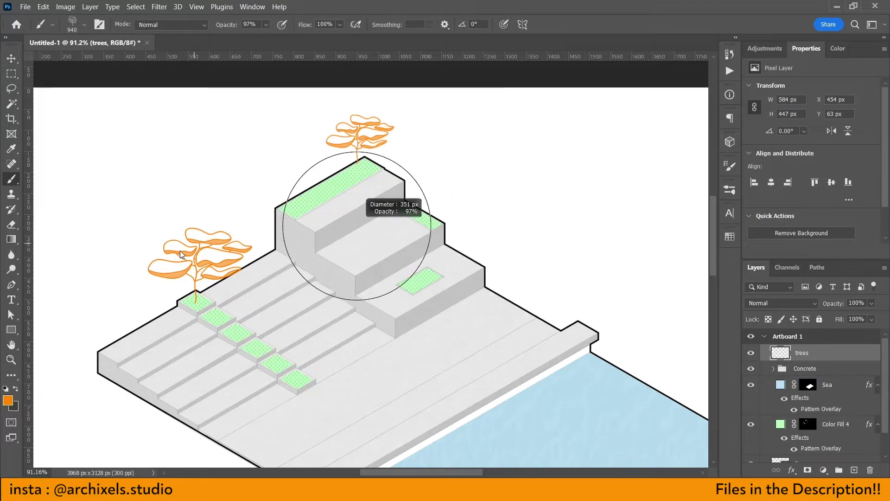
mouse_move(286, 160)
left_mouse_down()
mouse_move(260, 168)
mouse_move(299, 167)
left_mouse_up()
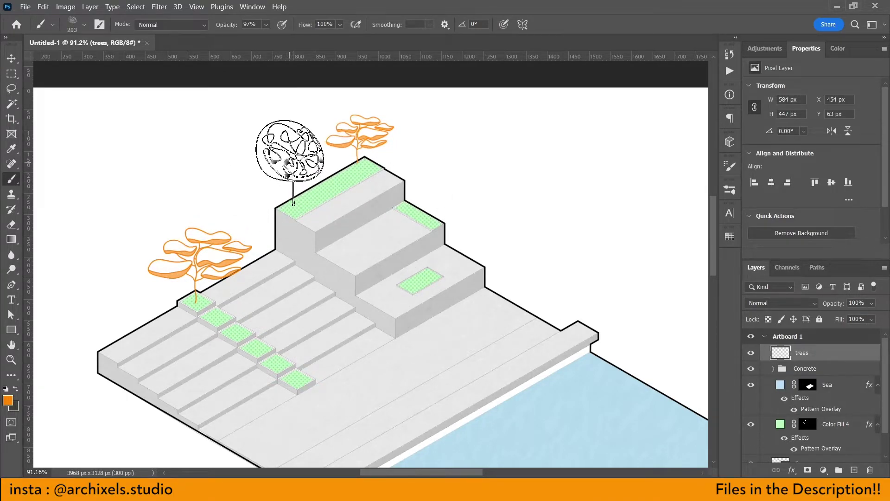
left_click(289, 163)
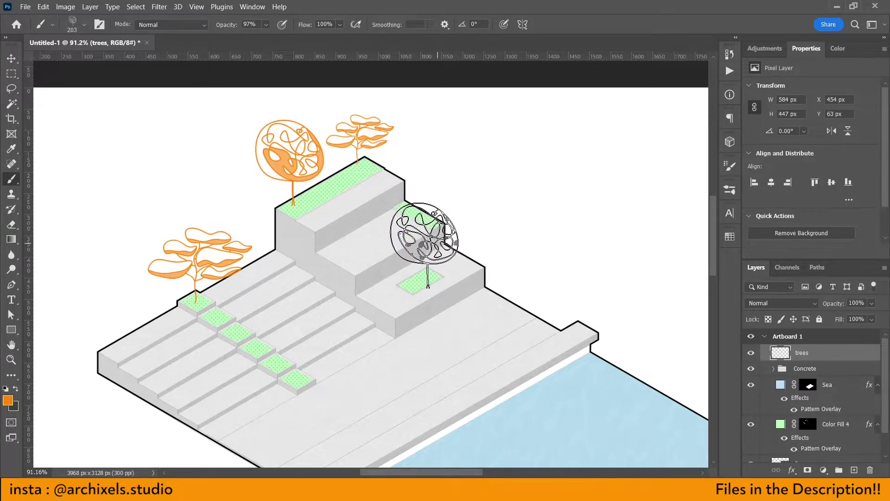
- Switch to a slim upright tree brush, change its angle, and reduce its size
left_click_drag(375, 176, 360, 191)
right_click(364, 191)
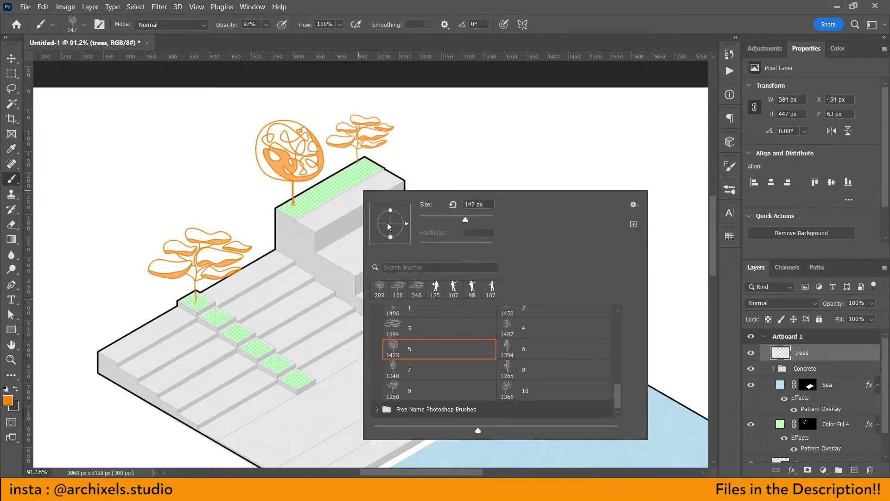
left_click(408, 366)
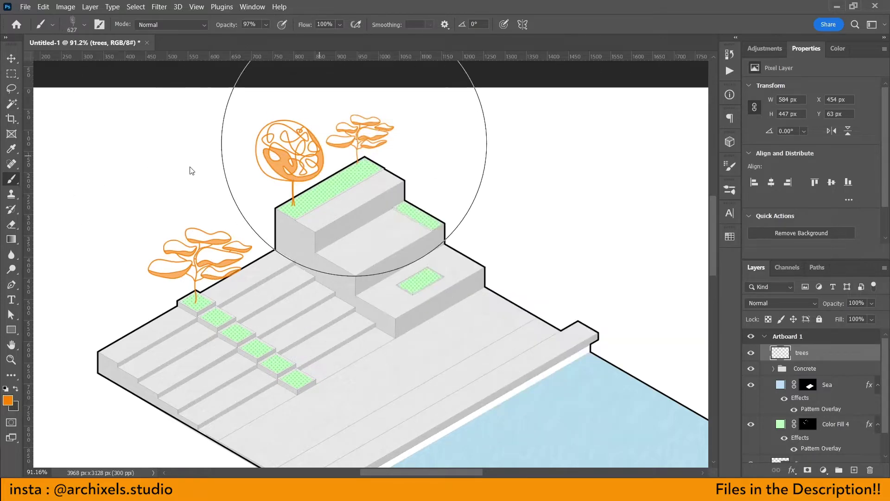
right_click(431, 197)
left_click(579, 381)
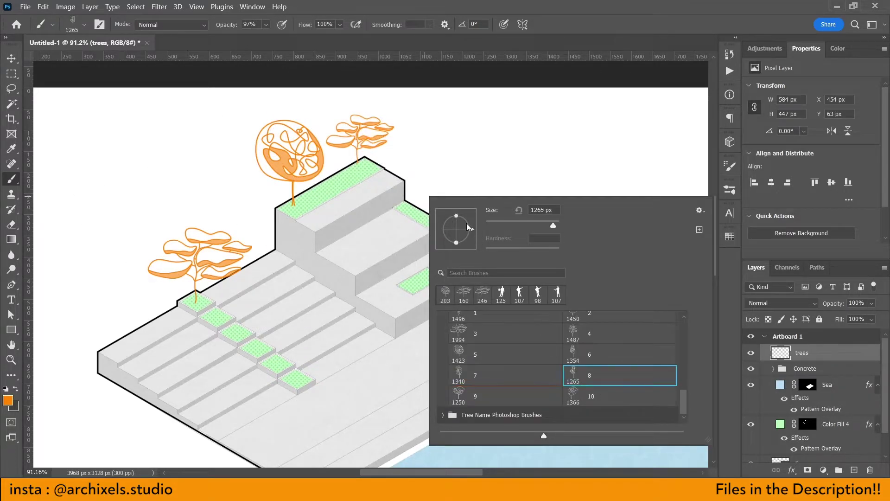
left_click(468, 222)
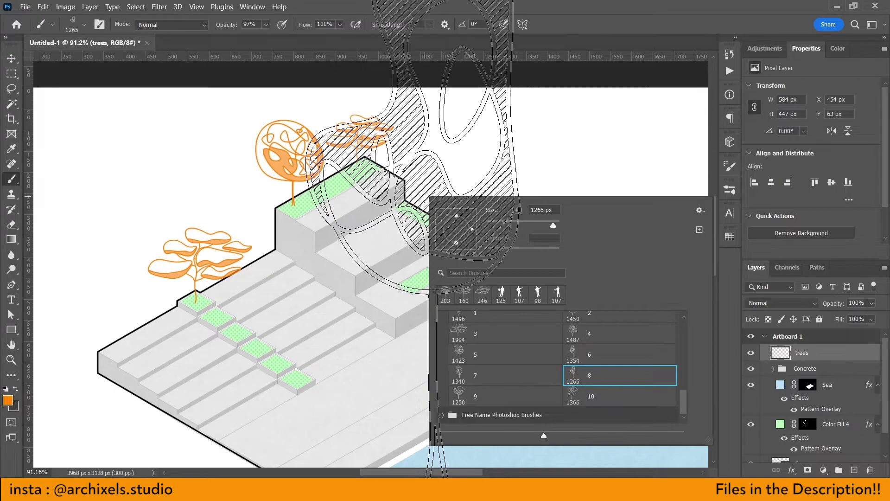
key("Escape")
mouse_move(358, 171)
left_mouse_down()
mouse_move(385, 185)
mouse_move(283, 208)
left_mouse_up()
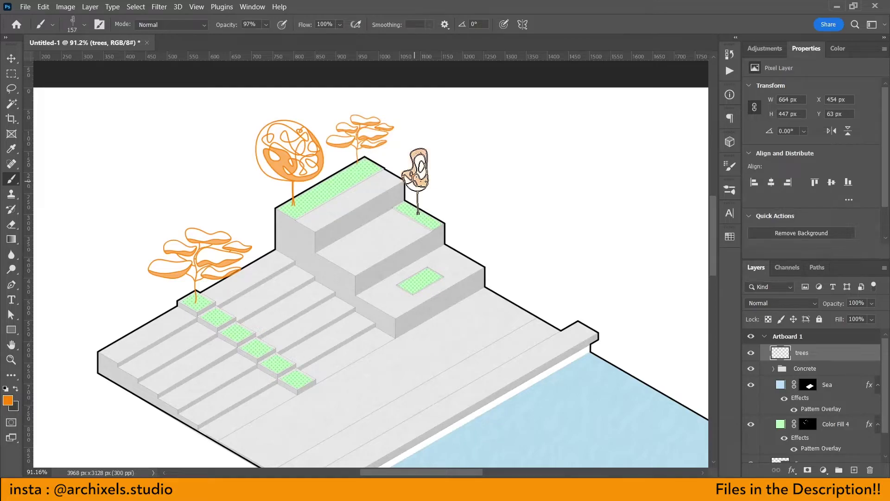
- Choose another tree design, size it to fit, and stamp it on a planter
right_click(399, 230)
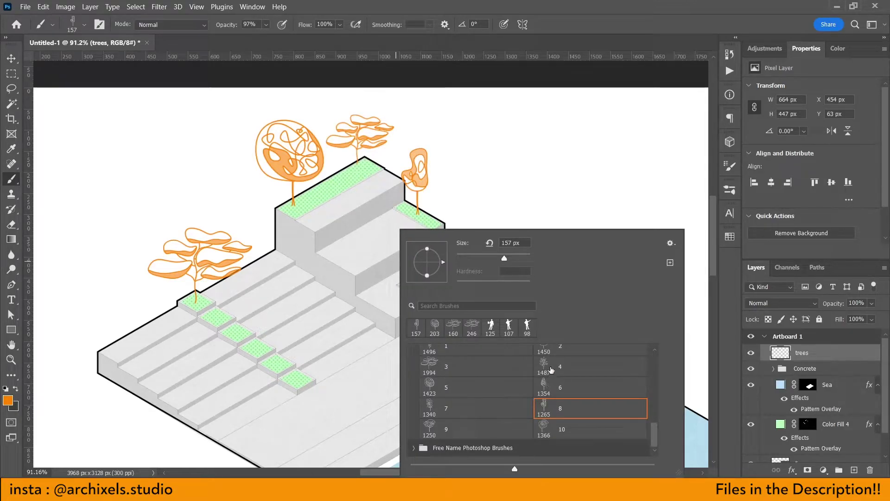
scroll(476, 366, "up", 1)
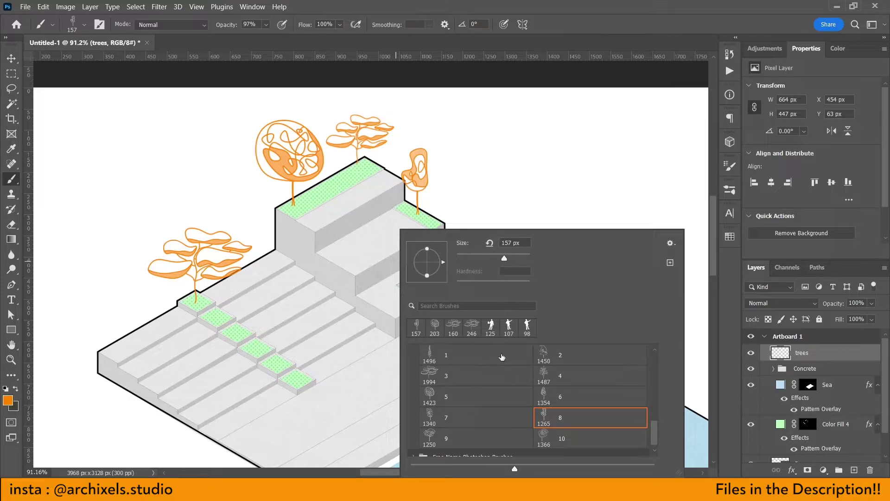
left_click(559, 357)
mouse_move(316, 192)
left_mouse_down()
mouse_move(261, 267)
mouse_move(123, 304)
left_mouse_up()
scroll(246, 354, "up", 2)
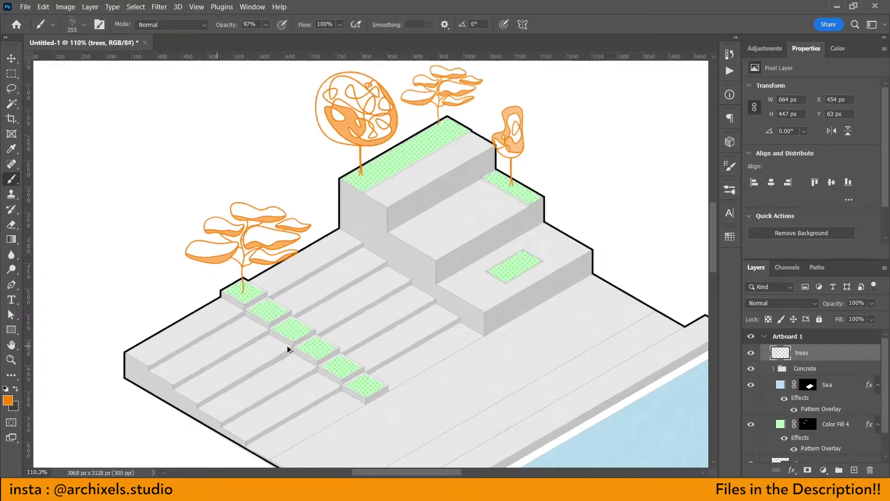
scroll(288, 349, "up", 2)
scroll(284, 320, "up", 2)
left_click_drag(299, 319, 165, 331)
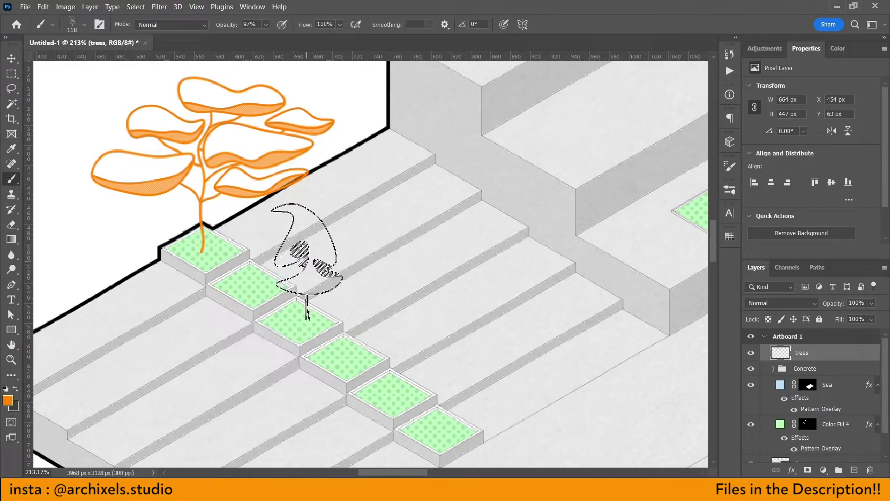
left_click(307, 262)
- Resize the brush and stamp a tall pointed tree on a lower planter
right_click(370, 244)
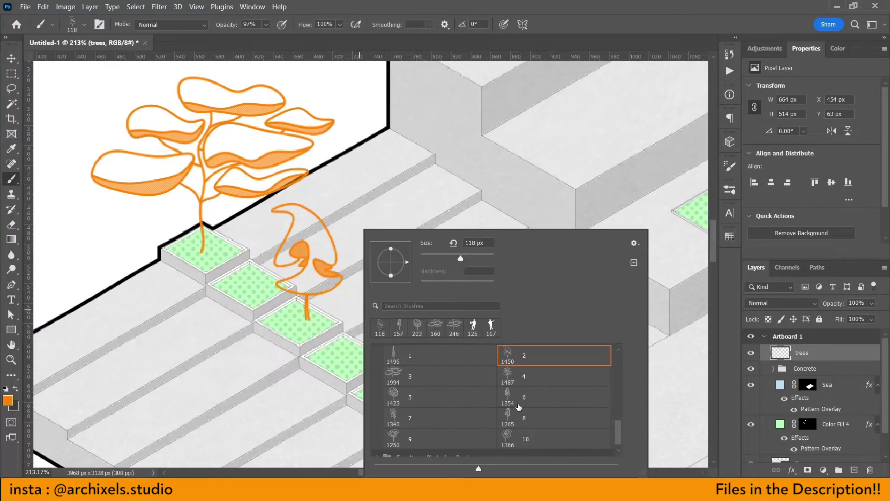
left_click_drag(314, 279, 278, 282)
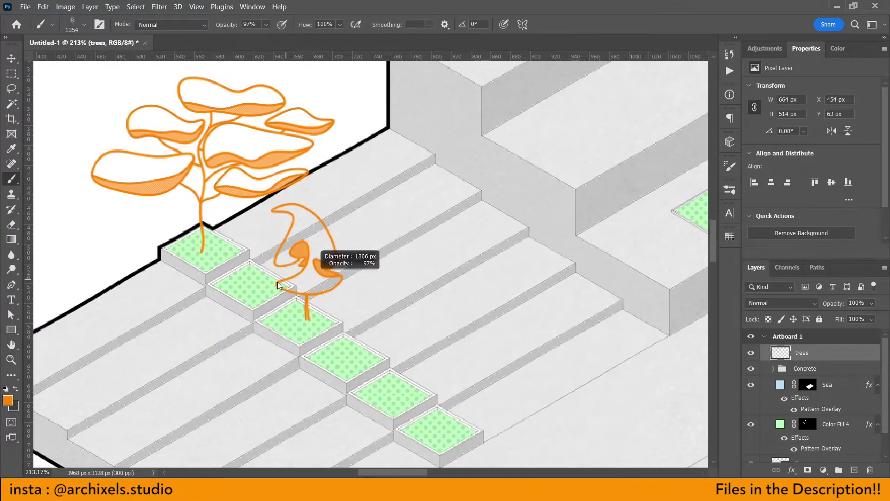
left_click_drag(485, 261, 420, 262)
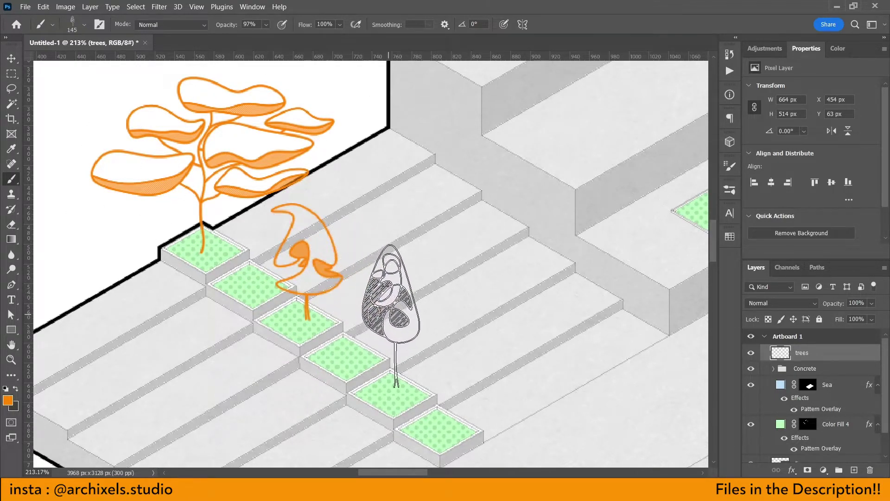
left_click(390, 320)
- Stamp a smaller orange tree on the lowest planter
right_click(515, 229)
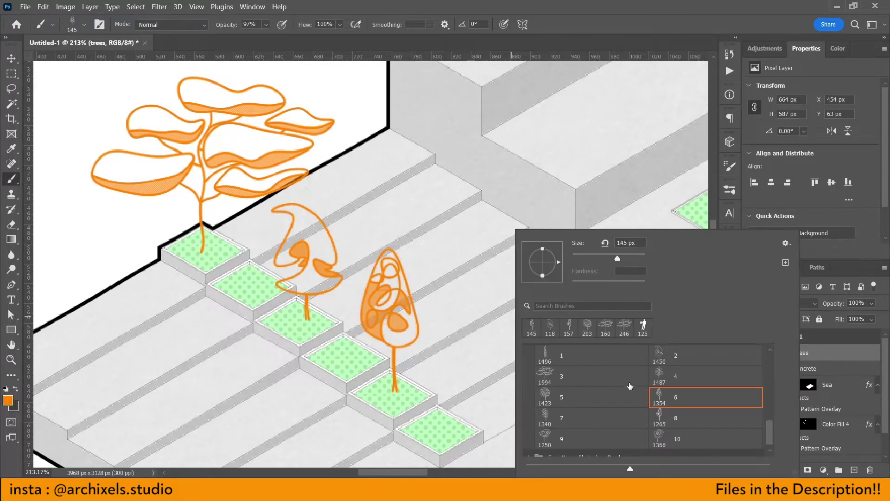
scroll(654, 411, "down", 1)
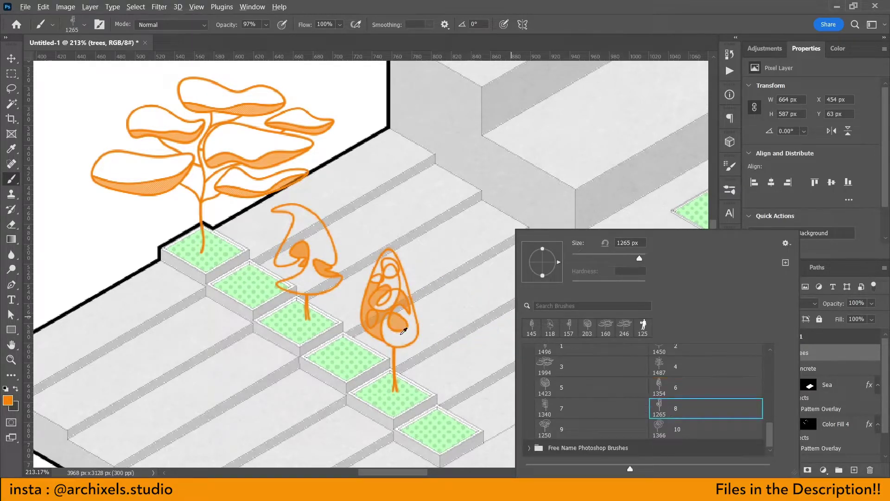
mouse_move(403, 330)
left_mouse_down()
mouse_move(531, 279)
mouse_move(537, 288)
left_mouse_up()
left_click_drag(443, 365, 478, 370)
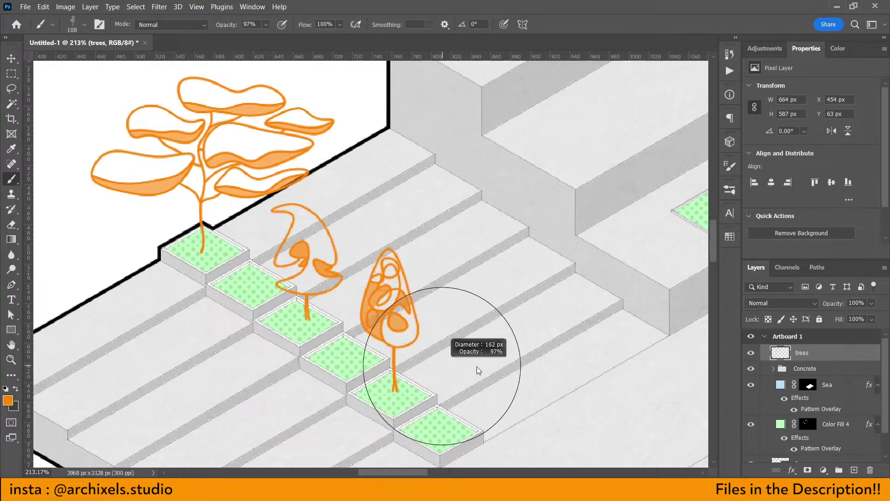
left_click(455, 354)
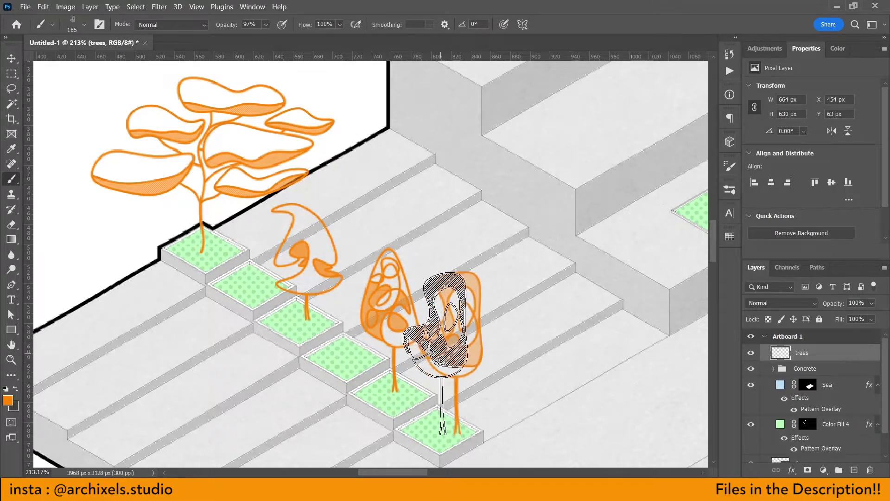
scroll(443, 334, "down", 5)
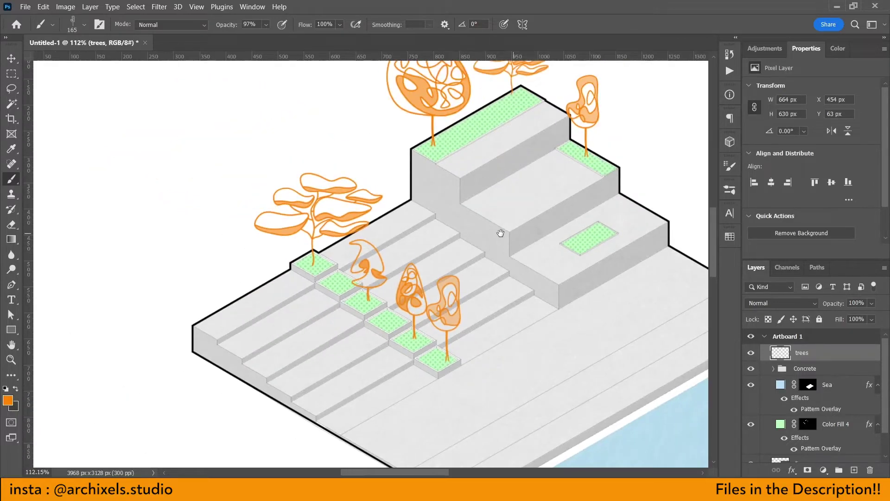
- Pick the round tree brush, shrink it, and stamp trees beside the upper step and upper terrace
left_click_drag(501, 233, 420, 284)
right_click(250, 301)
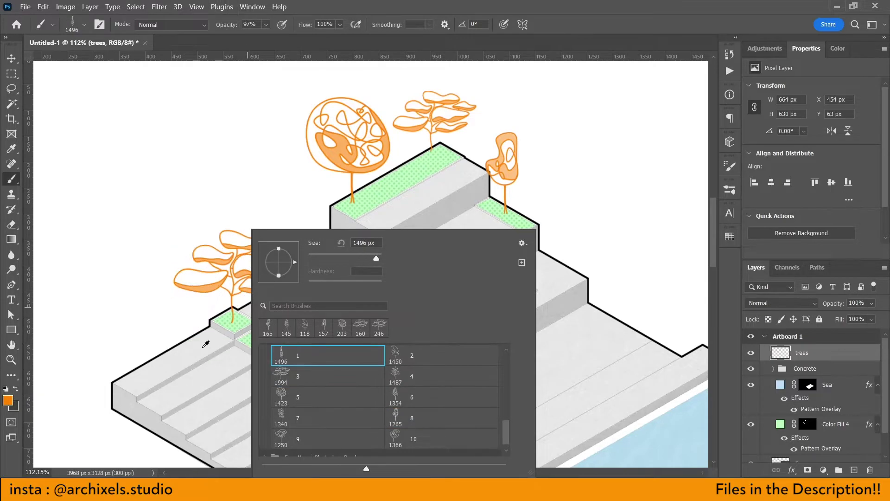
key("Escape")
left_click_drag(302, 296, 260, 297)
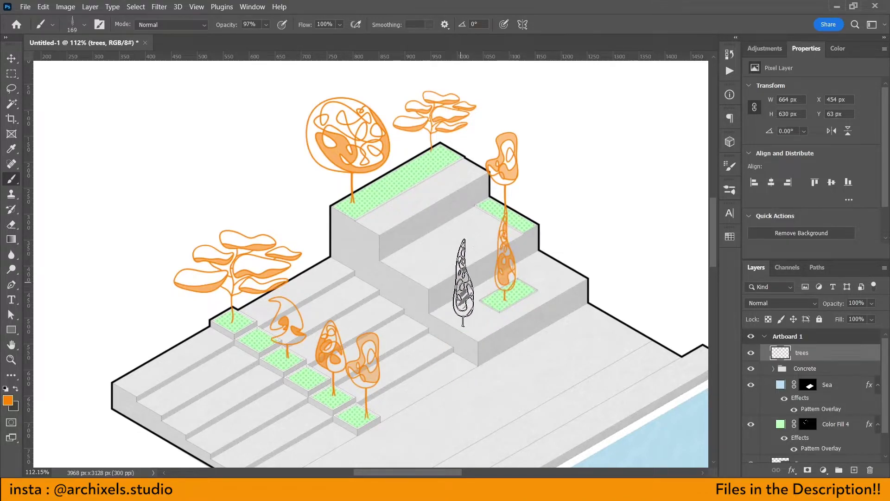
right_click(463, 283)
left_click(513, 394)
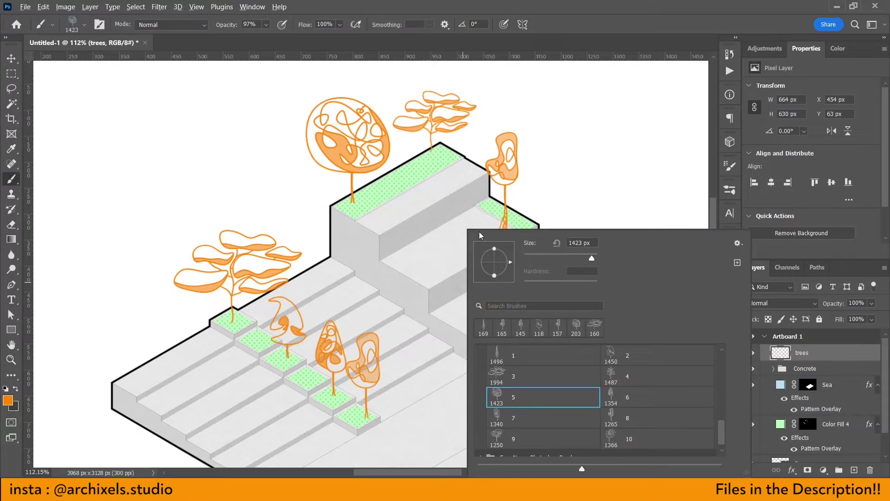
left_click_drag(614, 194, 556, 205)
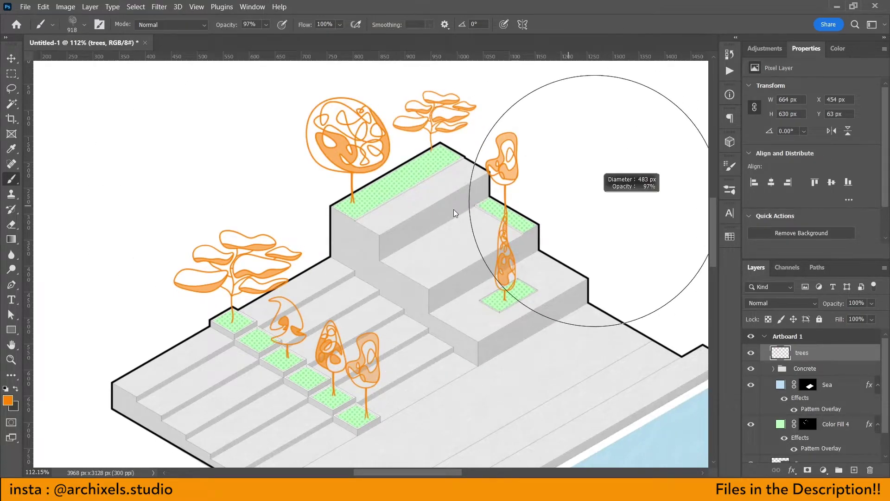
left_click_drag(576, 159, 534, 186)
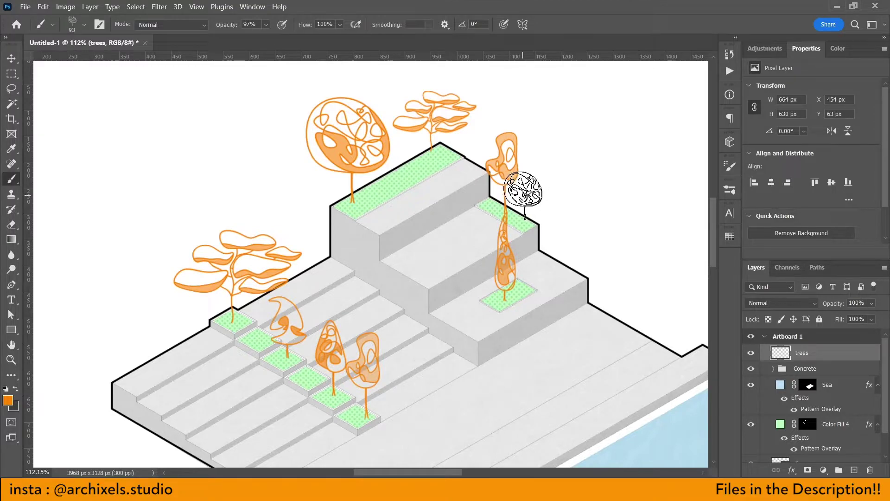
left_click(523, 189)
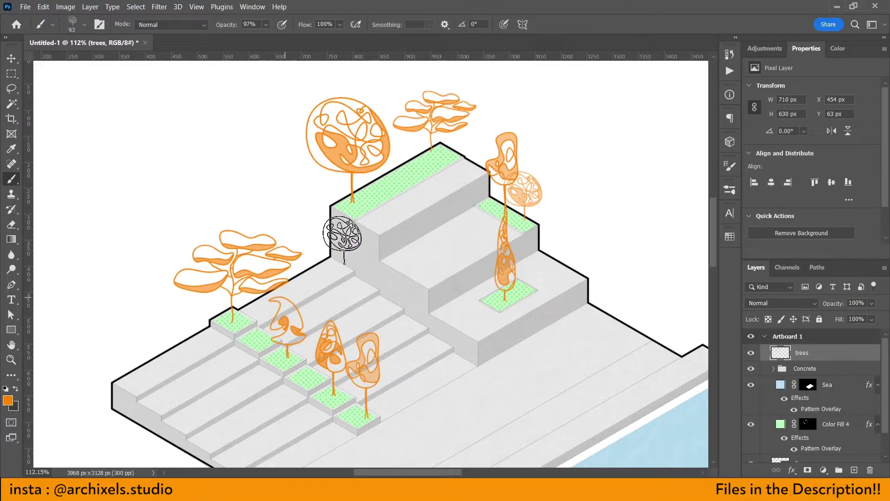
left_click(407, 153)
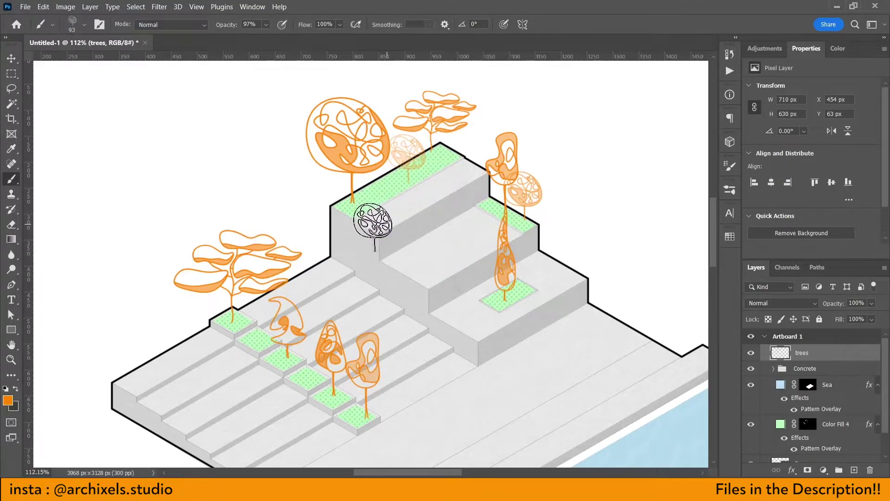
- Switch to another small tree brush and stamp faint trees by the lower-left steps and under the top-left tree
right_click(291, 297)
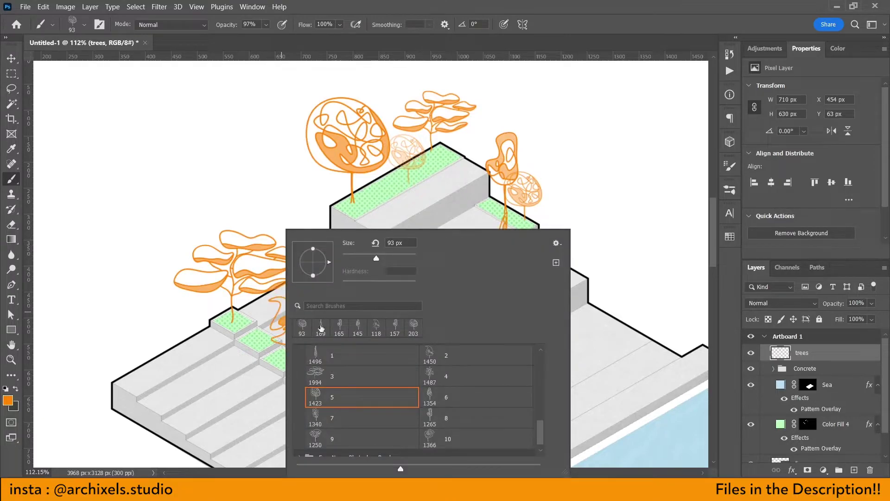
left_click(444, 379)
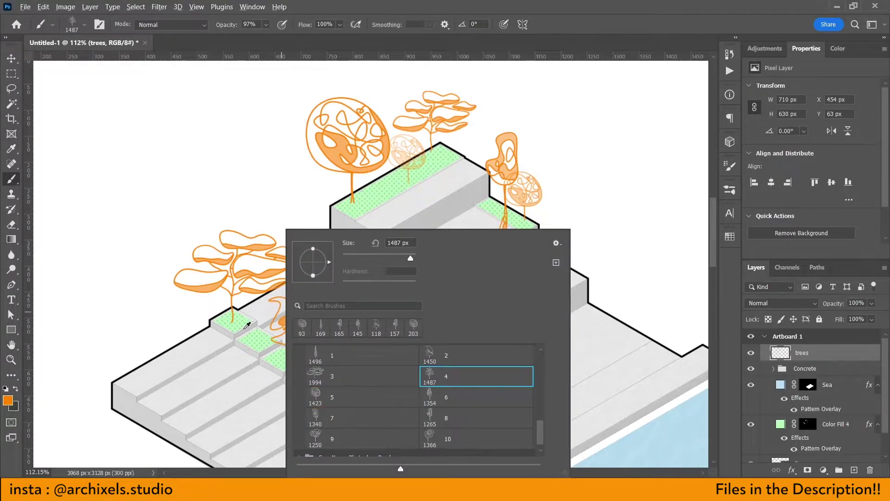
key("Escape")
left_click_drag(282, 309, 199, 318)
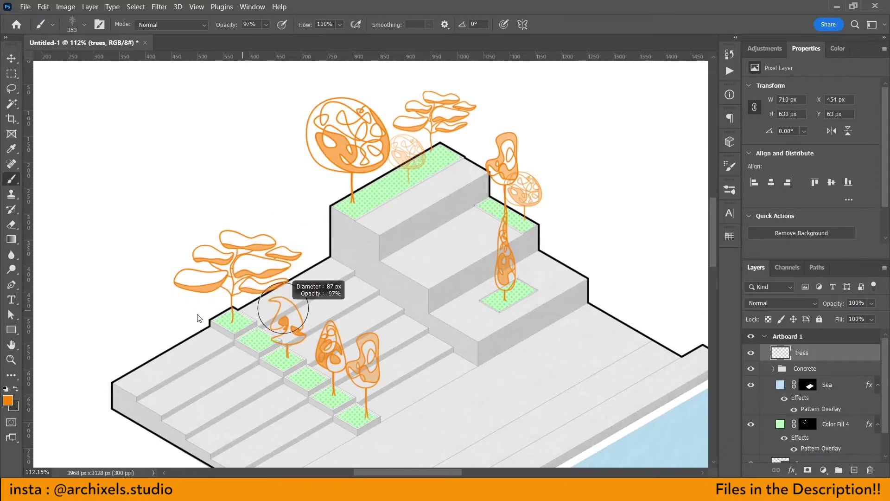
left_click(254, 304)
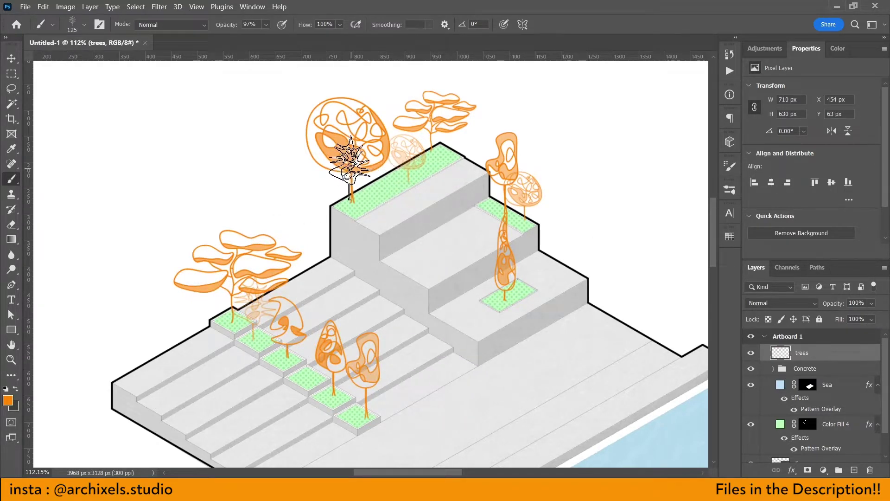
left_click(347, 178)
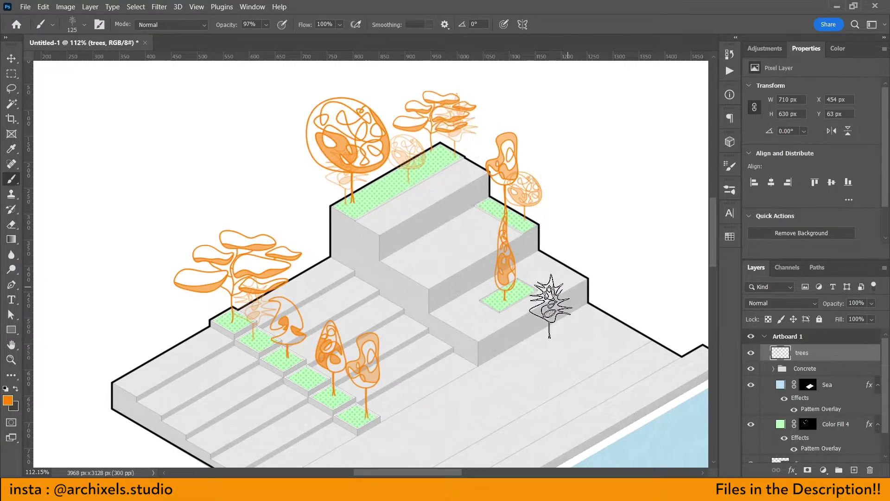
right_click(555, 306)
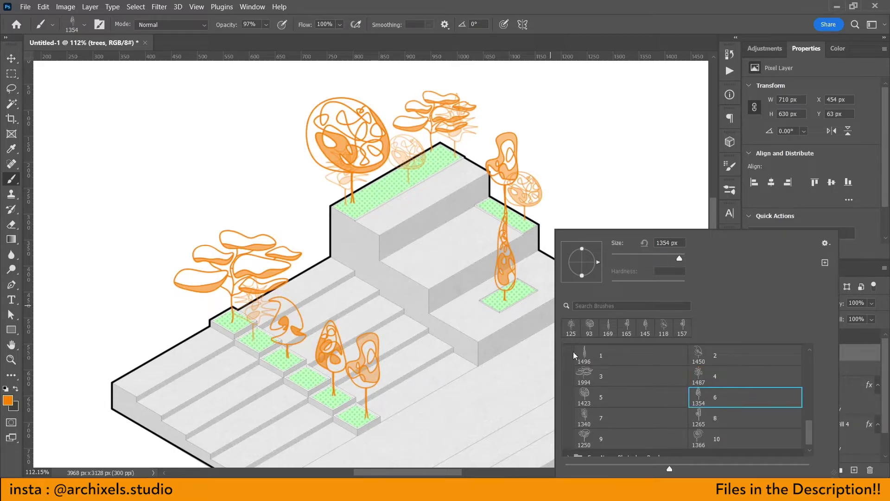
mouse_move(438, 199)
left_mouse_down()
mouse_move(519, 200)
mouse_move(488, 175)
left_mouse_up()
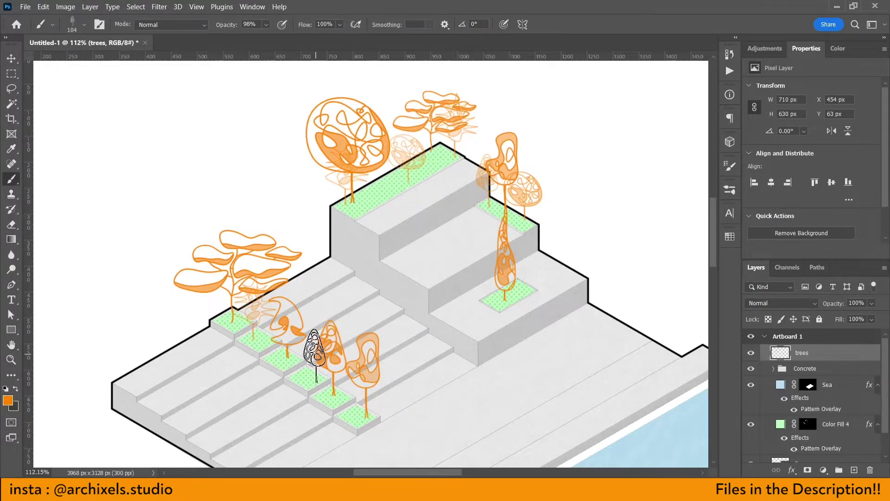
- Add a new layer above the trees and marquee-select the left part of the artboard
scroll(420, 292, "down", 3)
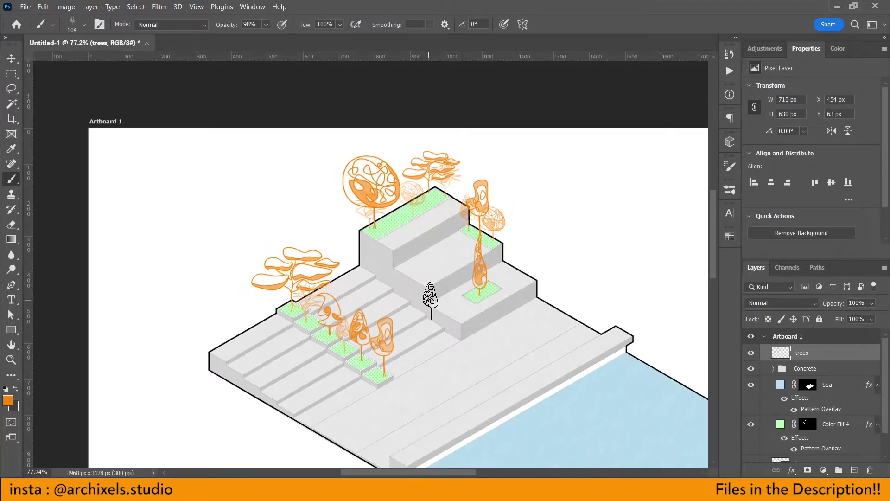
scroll(479, 294, "down", 2)
scroll(510, 307, "down", 1)
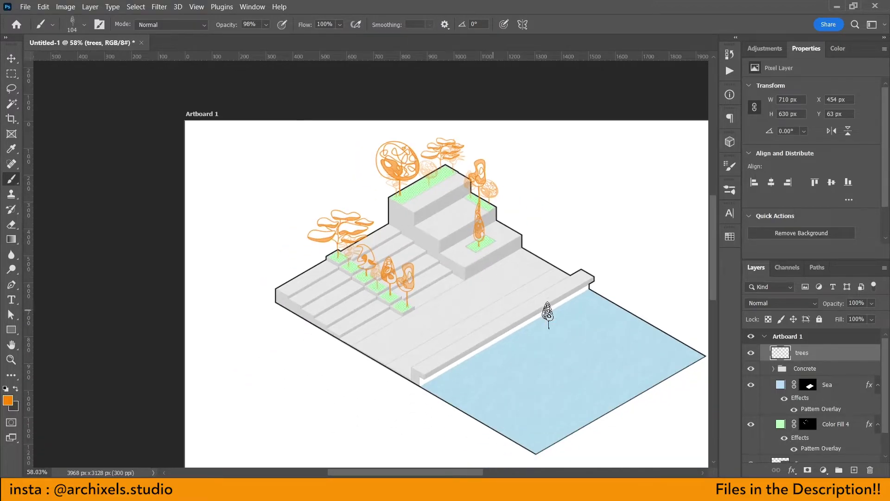
scroll(557, 325, "down", 1)
scroll(555, 324, "down", 1)
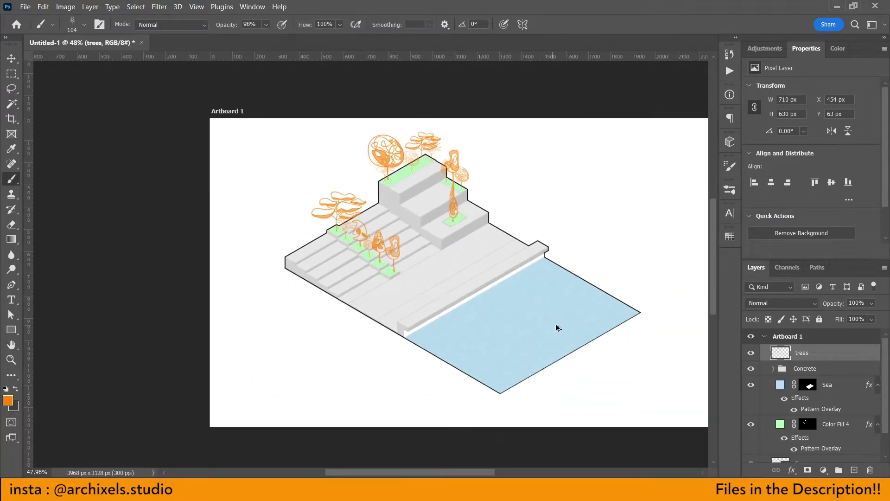
scroll(580, 329, "down", 1)
scroll(612, 338, "down", 1)
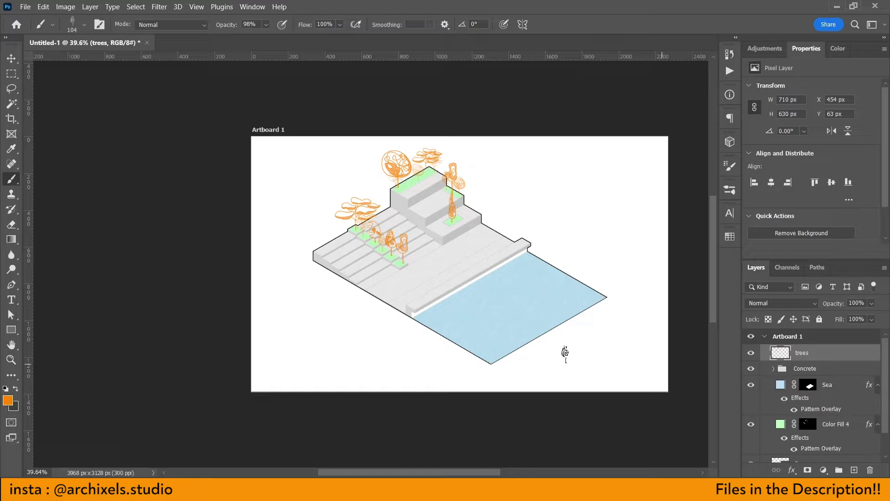
scroll(536, 344, "up", 1)
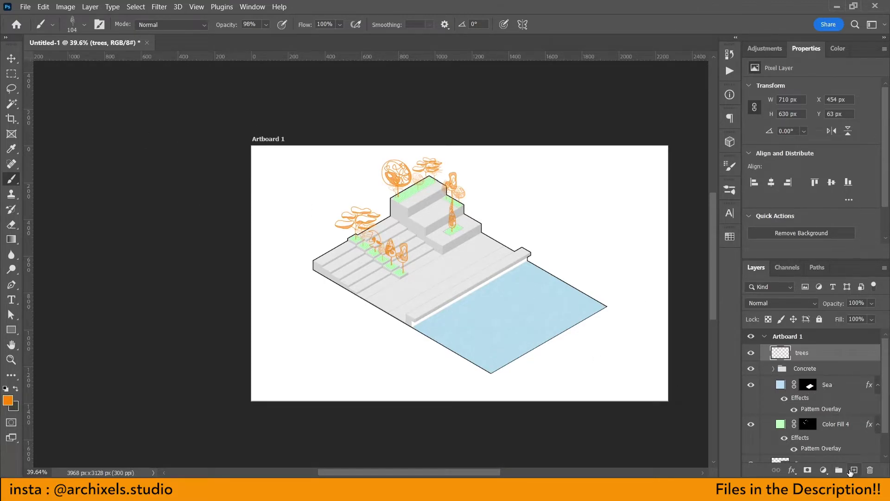
left_click(854, 470)
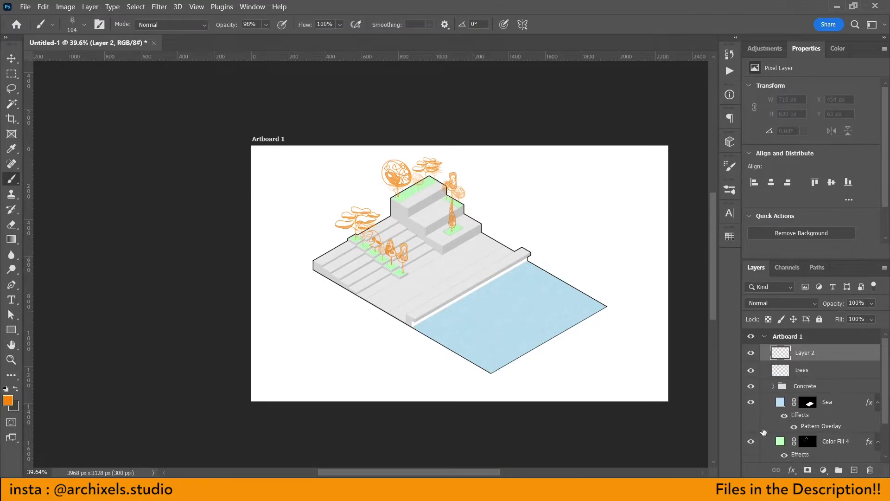
left_click(11, 76)
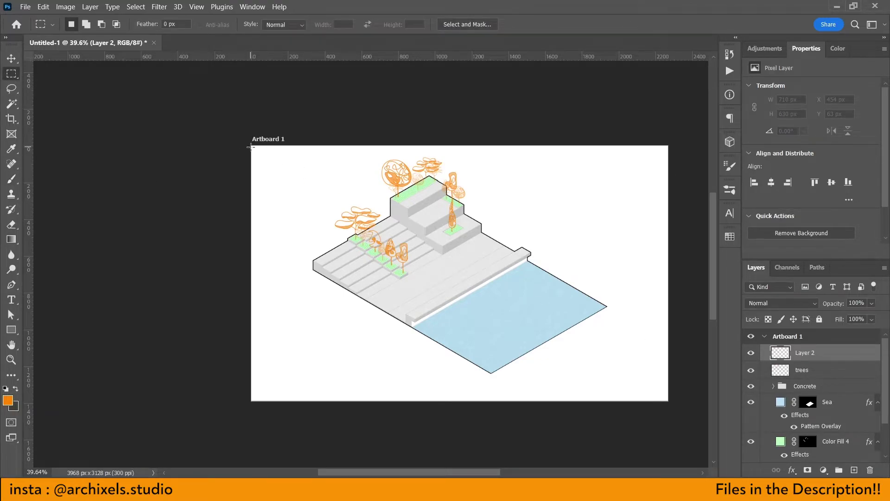
left_click_drag(246, 144, 415, 425)
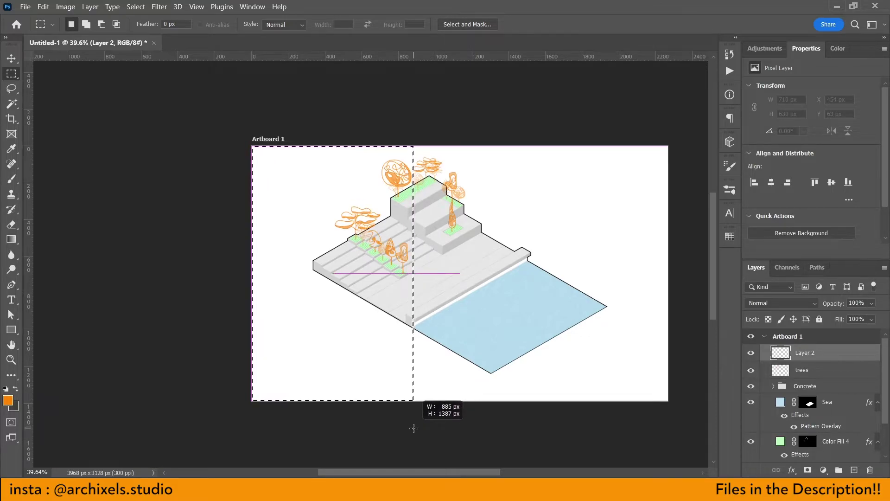
left_click_drag(415, 426, 414, 428)
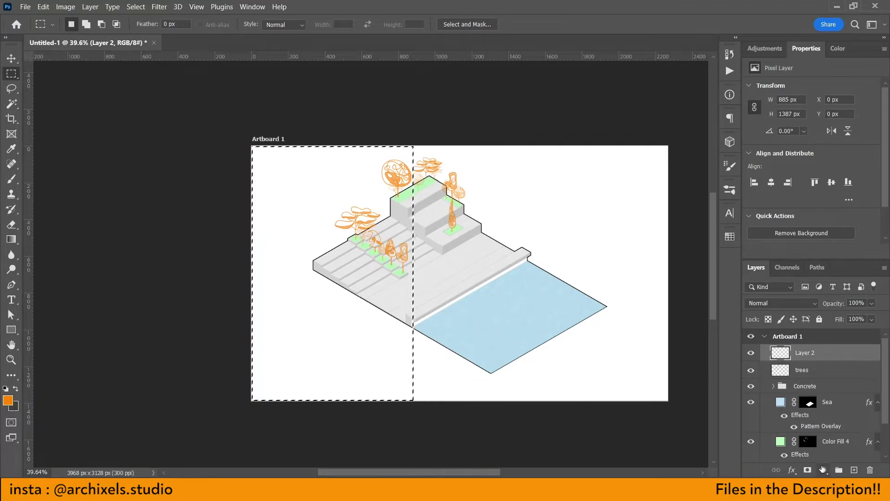
- Fill the selection with a dark slate-blue (3f5a84) Solid Color fill layer
left_click(824, 470)
left_click(817, 264)
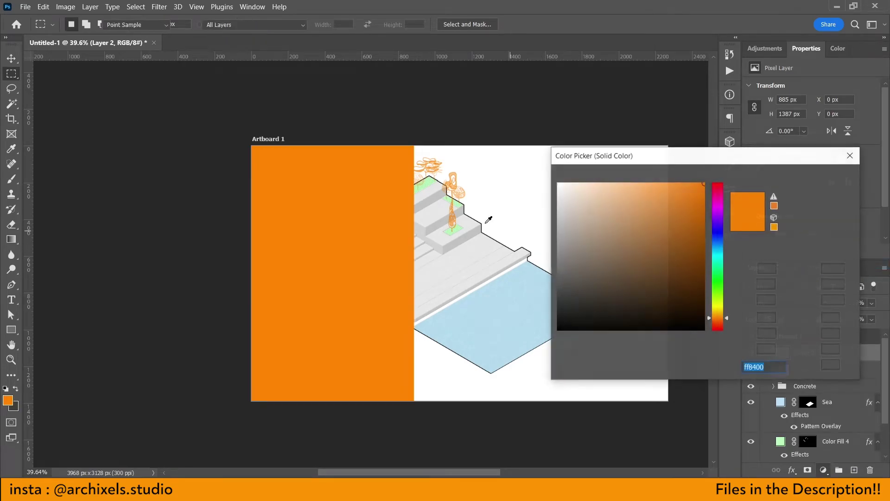
left_click_drag(700, 150, 242, 103)
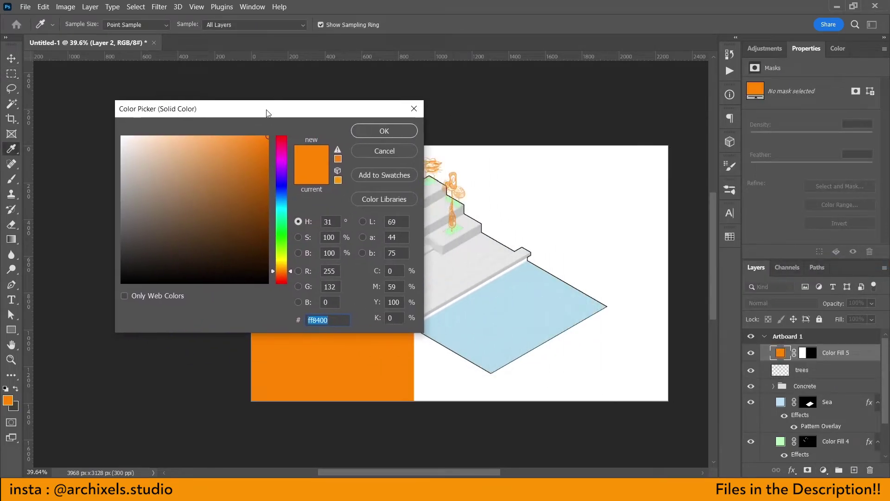
left_click_drag(262, 206, 263, 195)
left_click(264, 210)
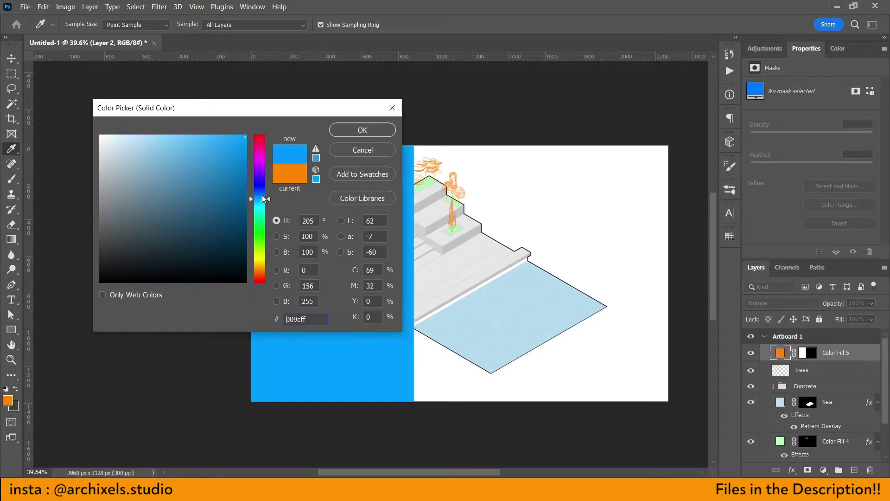
left_click_drag(159, 220, 178, 205)
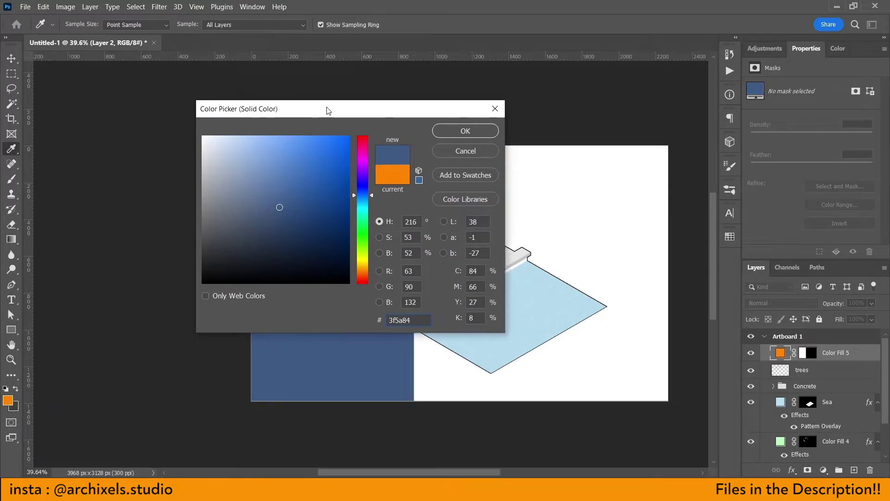
left_click_drag(209, 124, 641, 124)
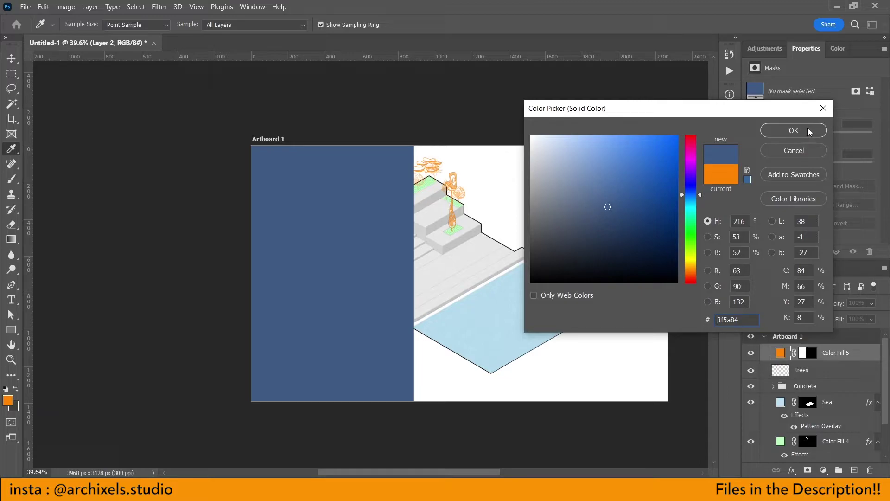
left_click(794, 131)
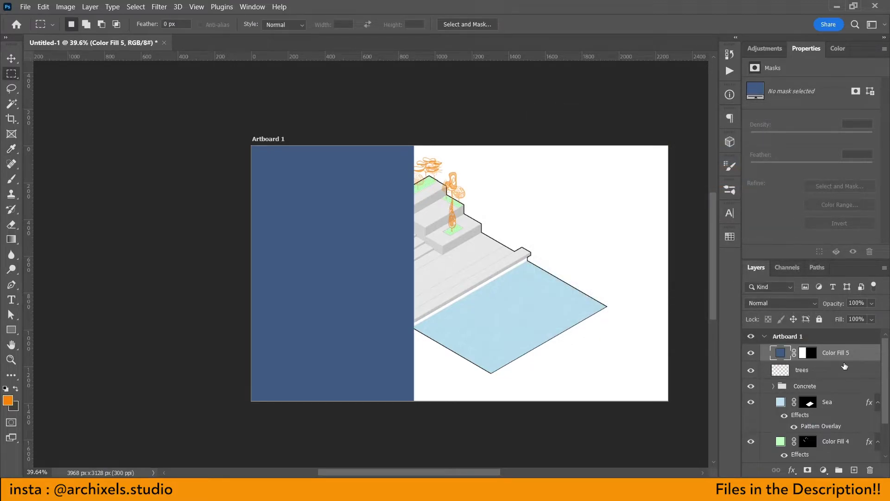
- Move Color Fill 5 below the lines layer and select the diagram by inverting a Magic Wand pick of the white area
mouse_move(852, 356)
left_mouse_down()
mouse_move(864, 476)
mouse_move(870, 441)
left_mouse_up()
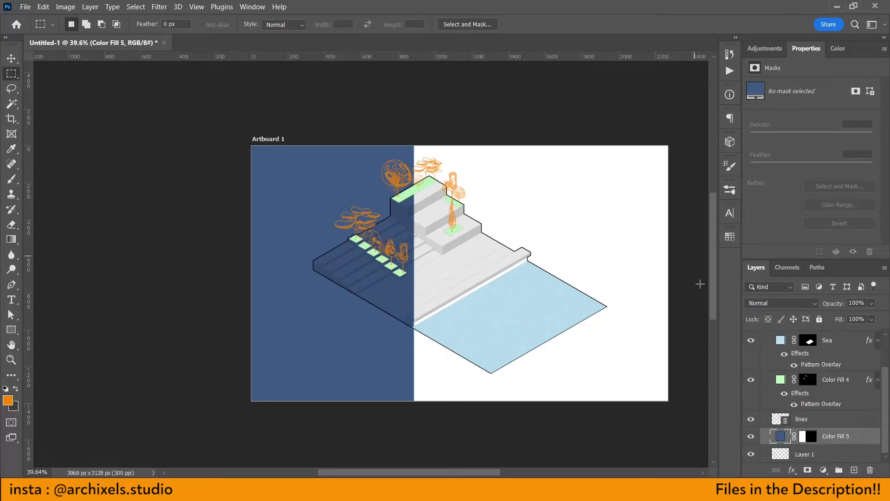
scroll(804, 364, "up", 2)
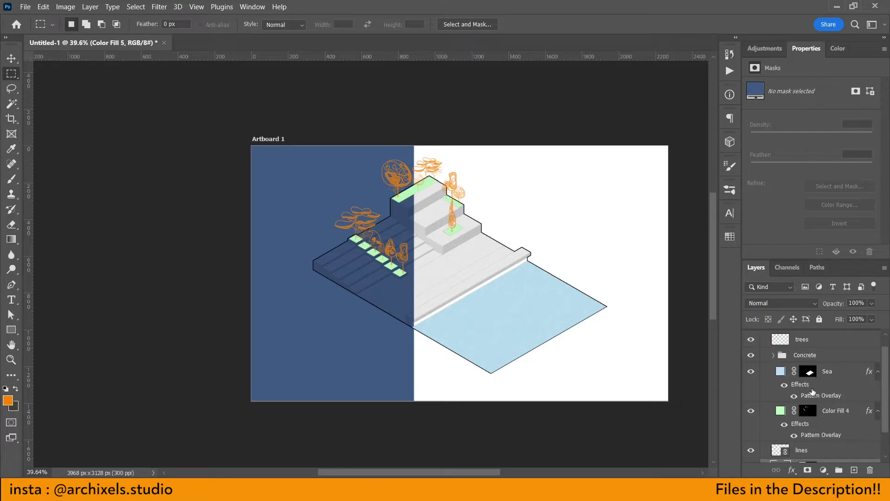
scroll(812, 392, "up", 1)
scroll(820, 370, "down", 3)
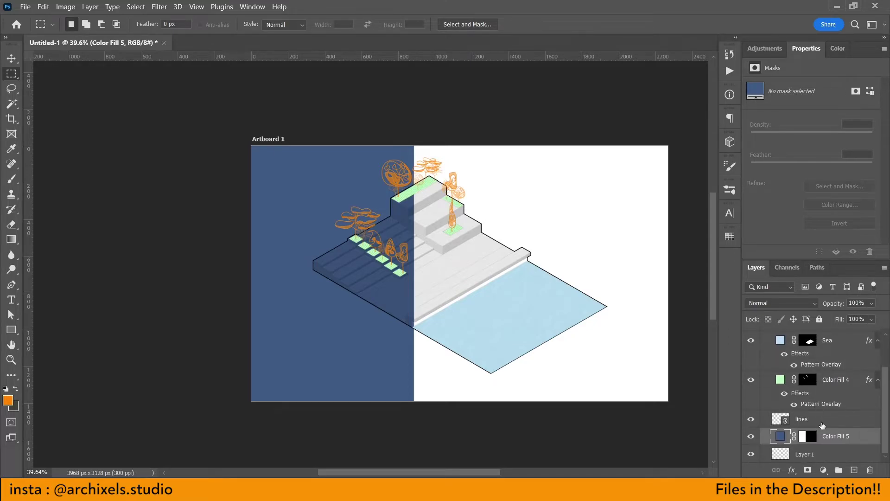
left_click(809, 423)
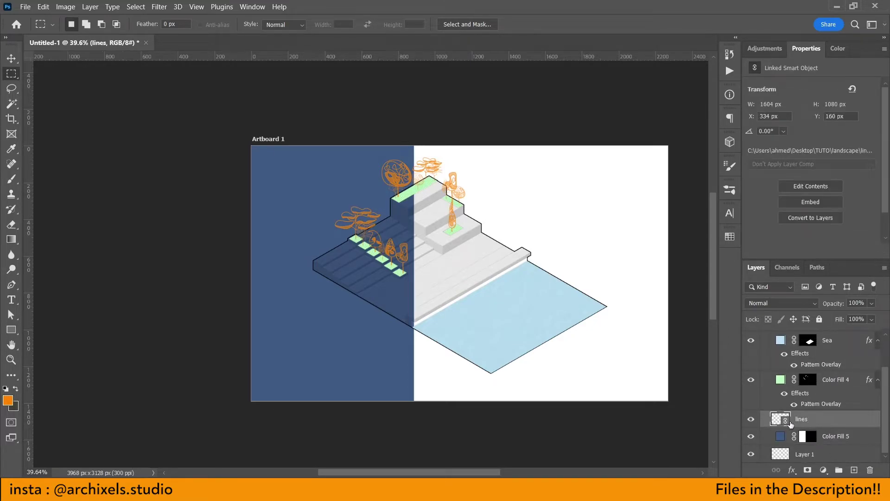
key("w")
left_click(565, 386)
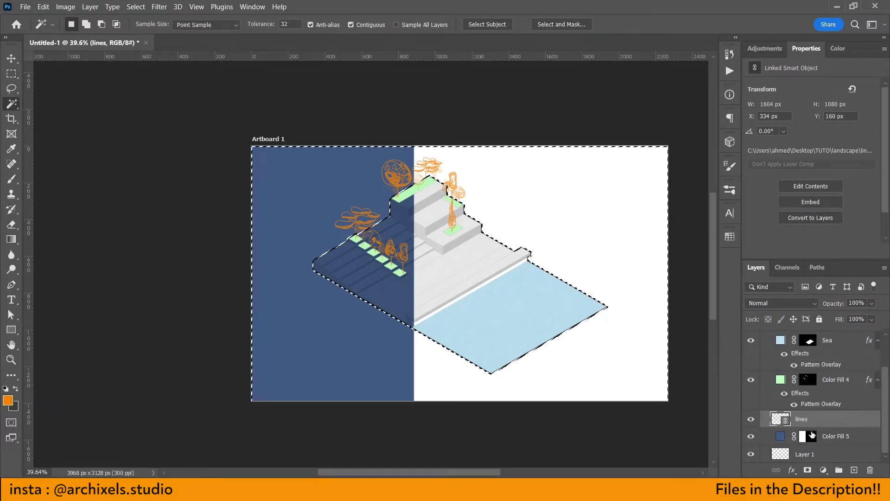
right_click(603, 98)
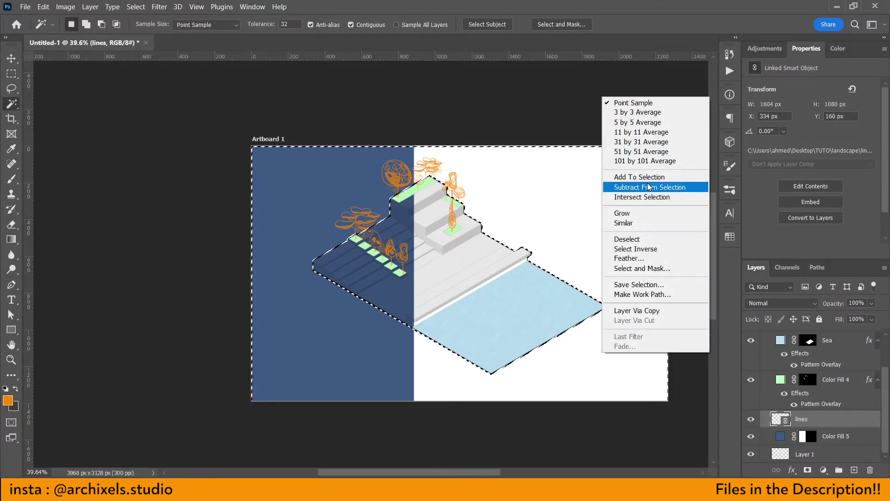
left_click(638, 249)
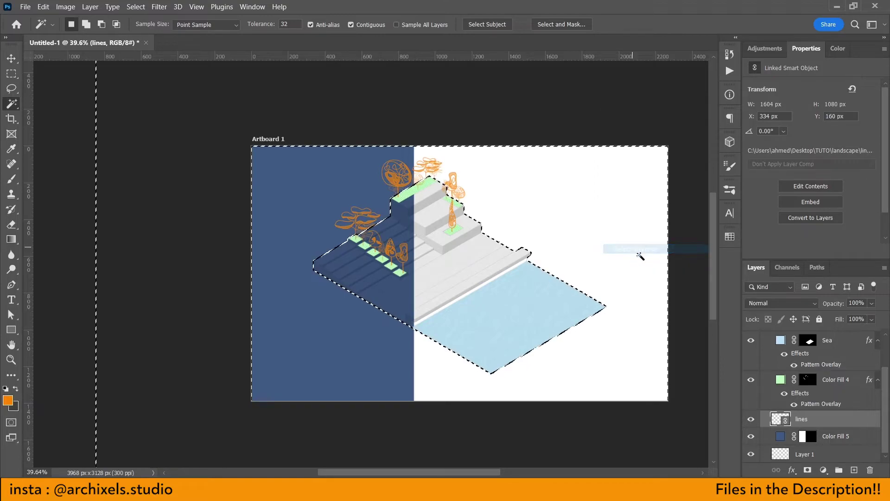
- Fill the Color Fill 5 mask black over the selection to hide the blue behind the platform, then deselect
scroll(340, 340, "down", 2)
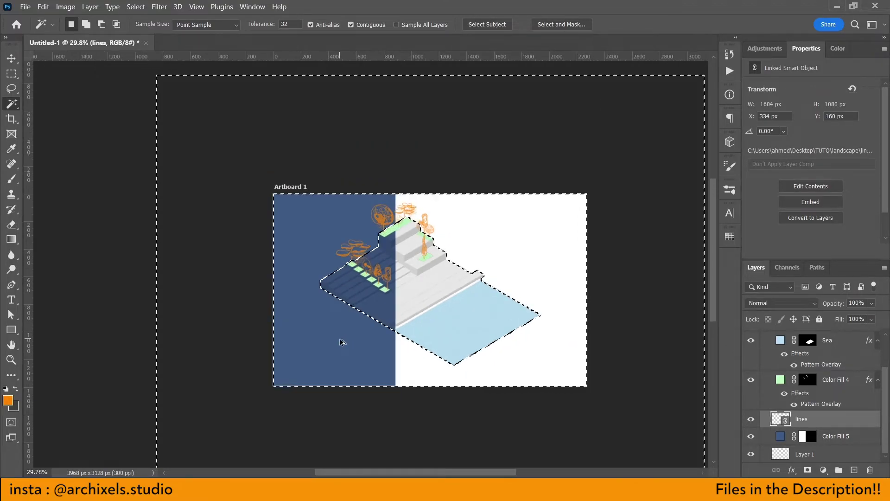
scroll(501, 327, "up", 1)
scroll(483, 329, "up", 1)
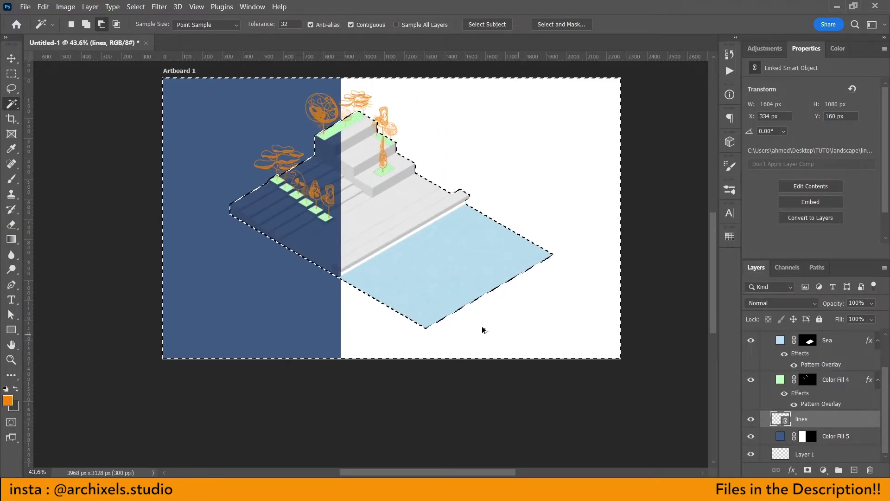
scroll(440, 293, "up", 1)
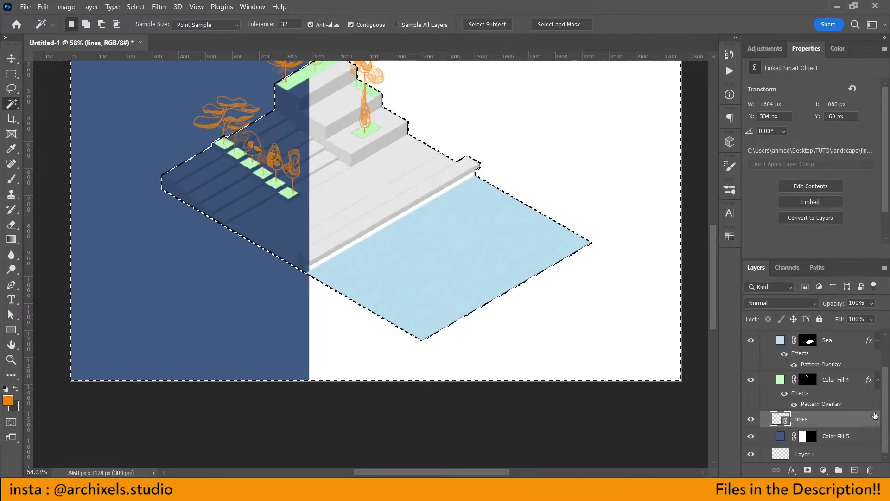
left_click(808, 437)
key("alt+BackSpace")
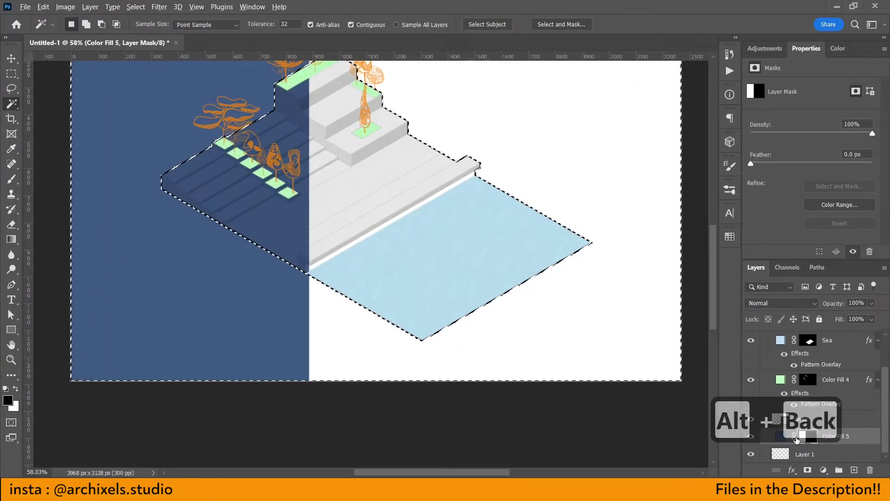
key("ctrl+d")
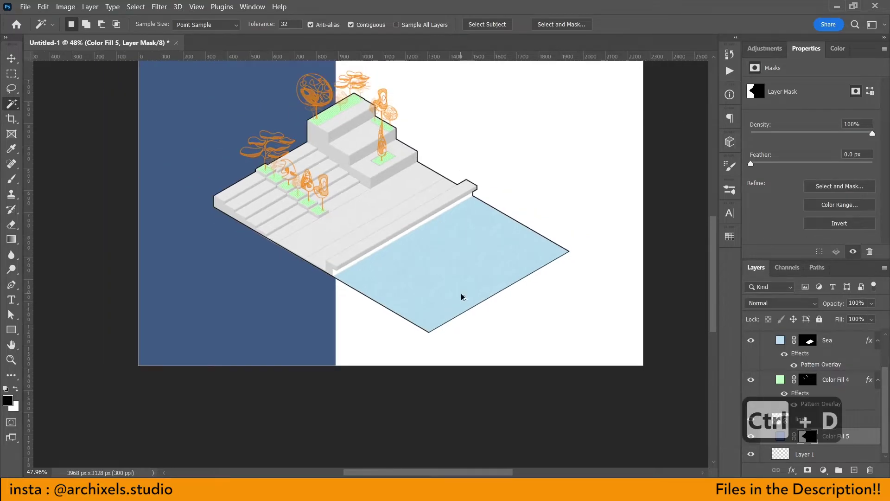
scroll(462, 297, "down", 1)
scroll(387, 245, "up", 2)
scroll(401, 261, "up", 1)
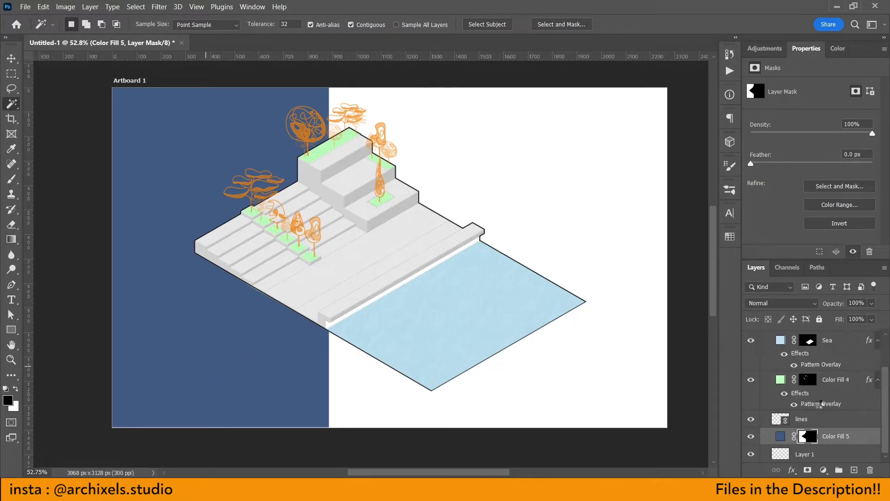
key("t")
scroll(844, 359, "up", 3)
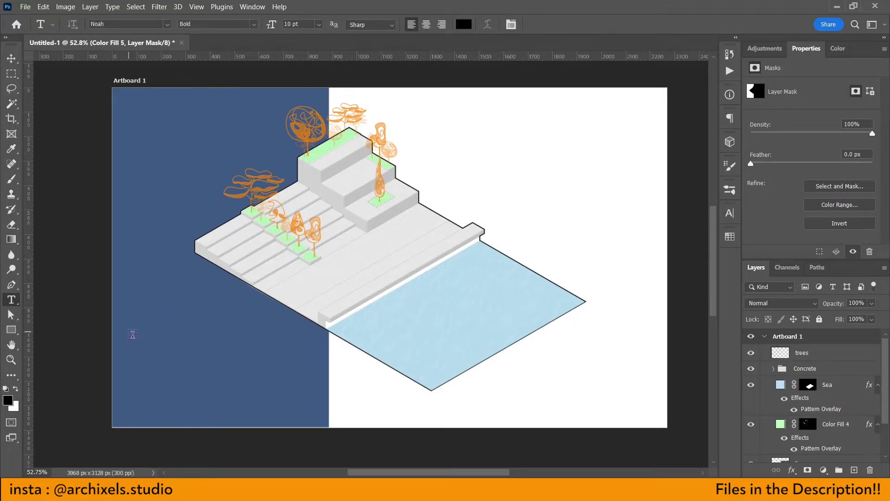
- Add the title 'AXONOMETRIC DIAGRAM' in orange #ff8200 in the lower-left blue area
left_click_drag(135, 336, 313, 365)
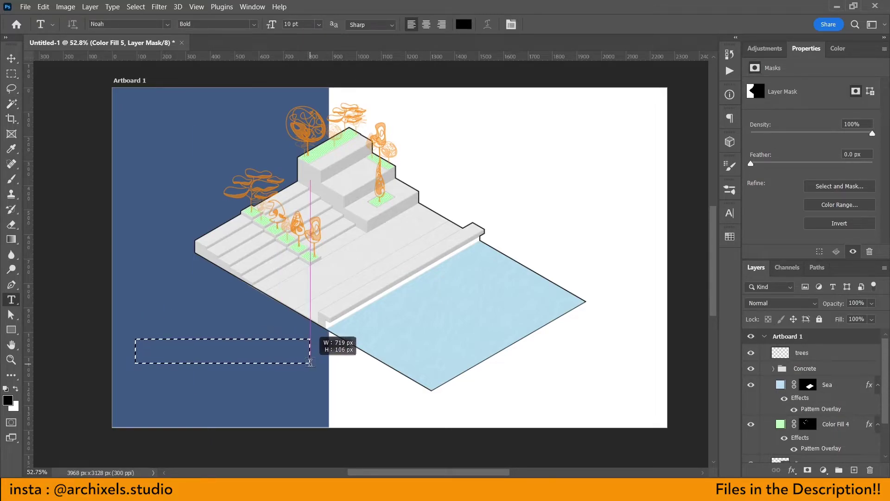
left_click(313, 365)
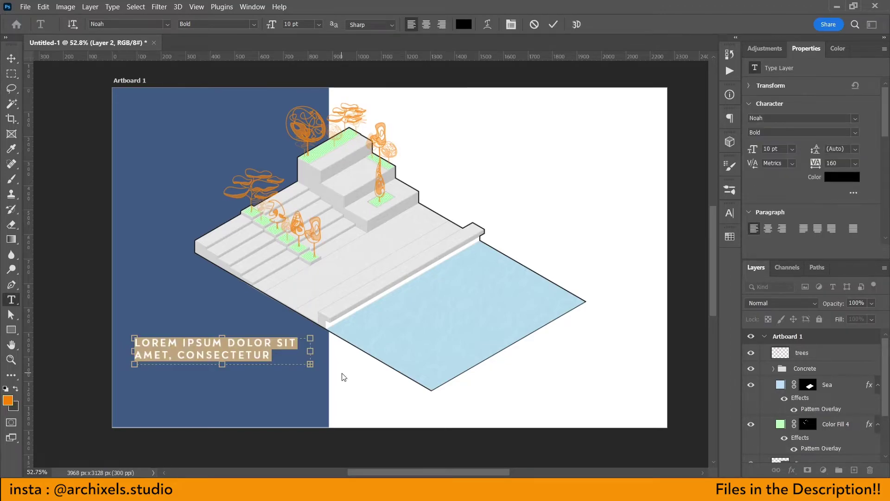
type("AXON")
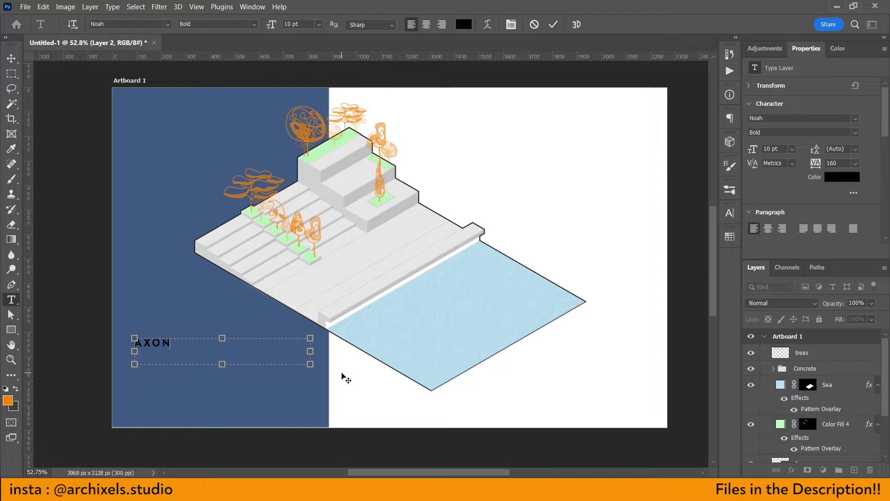
type("OMETRIC")
type(" DIAGRAM")
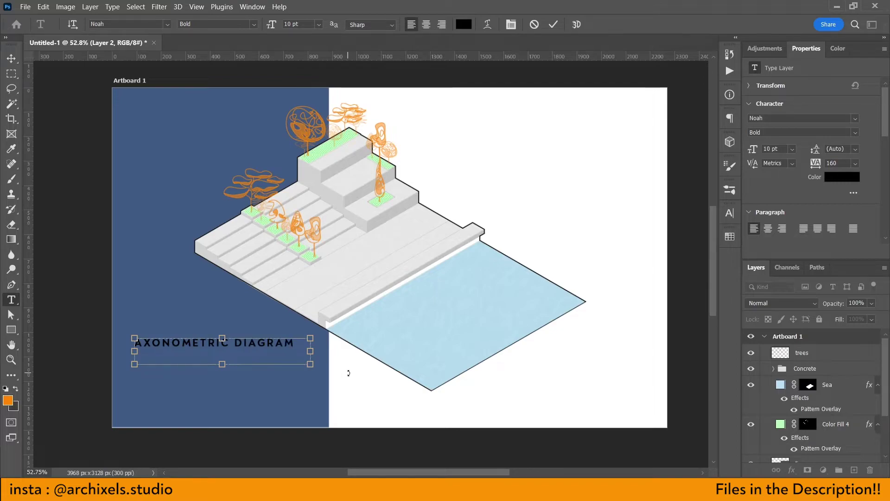
key("ctrl+a")
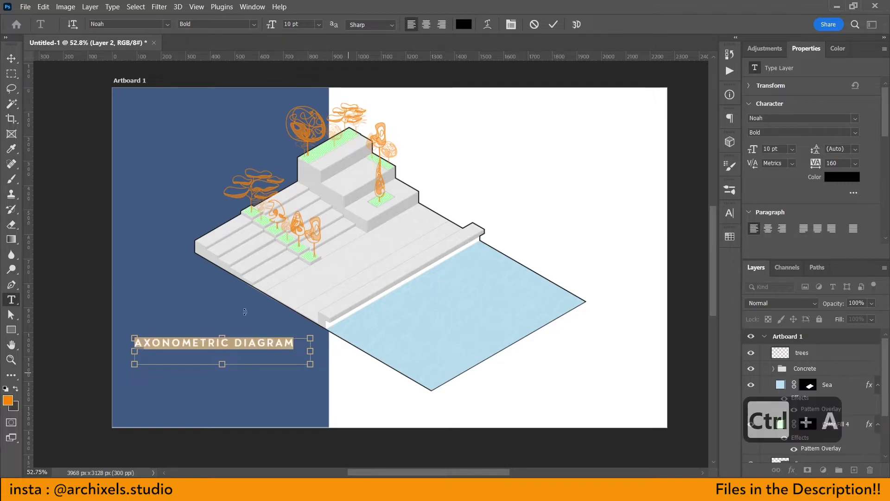
left_click(834, 177)
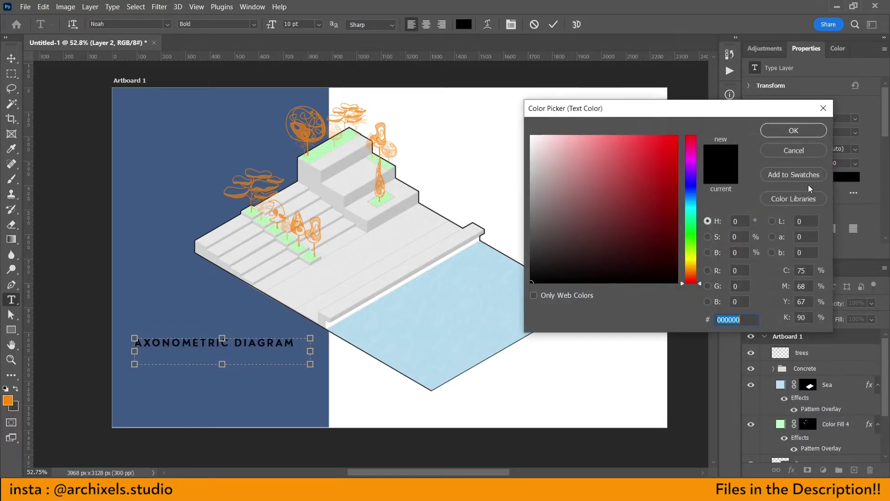
left_click(305, 133)
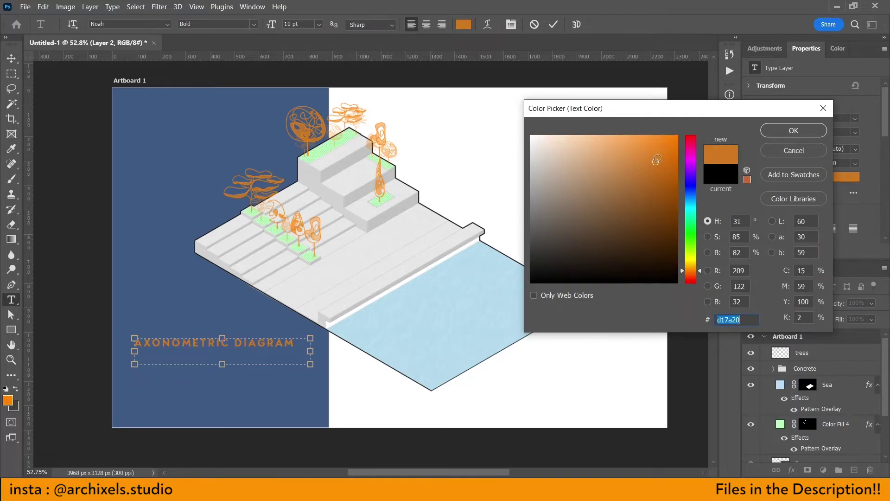
type("ff8200")
left_click(794, 131)
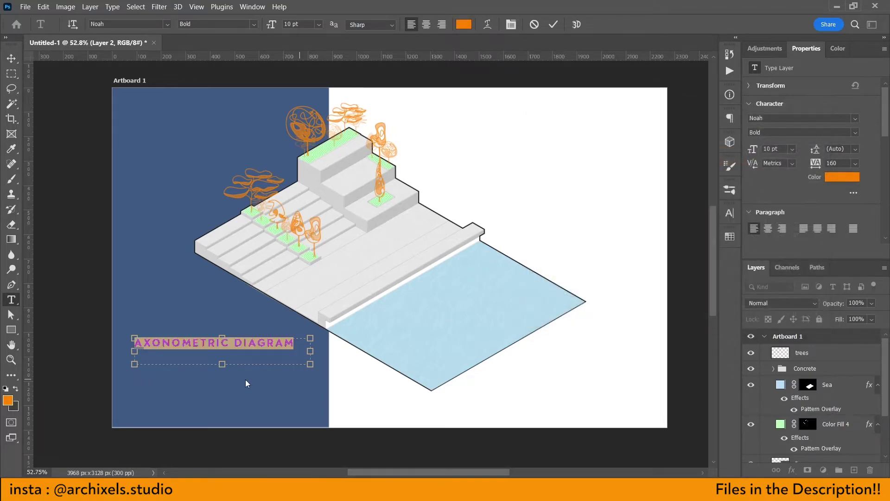
left_click(554, 24)
scroll(463, 123, "up", 1)
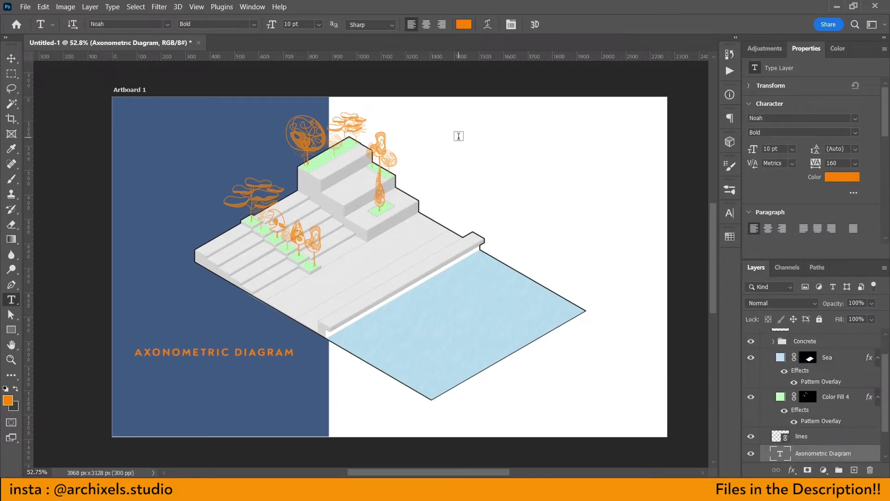
- Add a black (#000000) 'SEA PARK' heading in a text box at the top right
left_click_drag(444, 112, 644, 136)
left_click(849, 178)
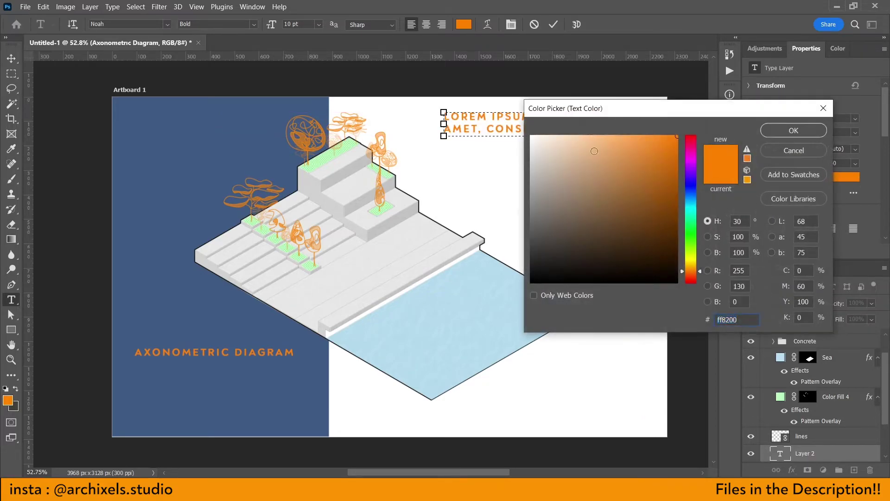
type("000000")
left_click(793, 131)
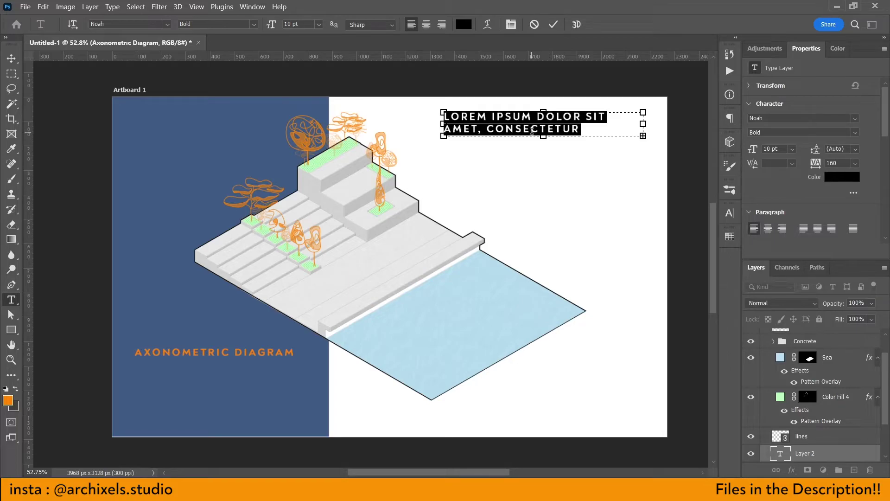
type("S")
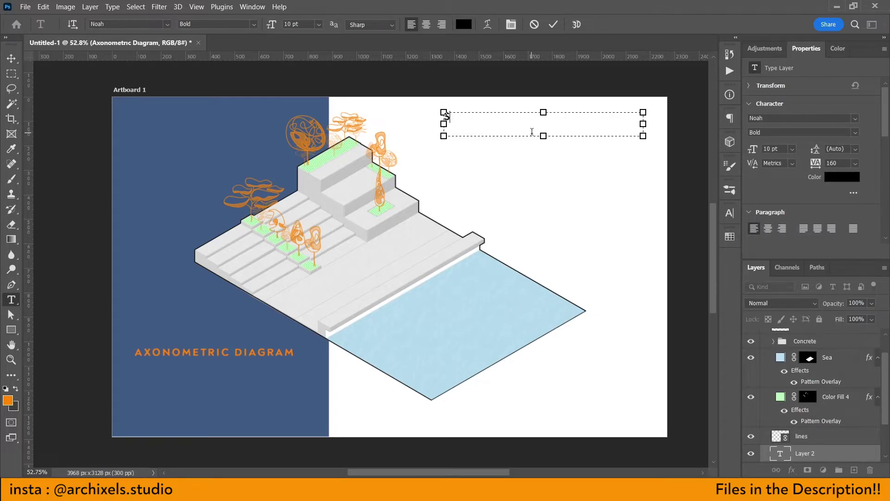
type("EA PARK")
left_click(554, 24)
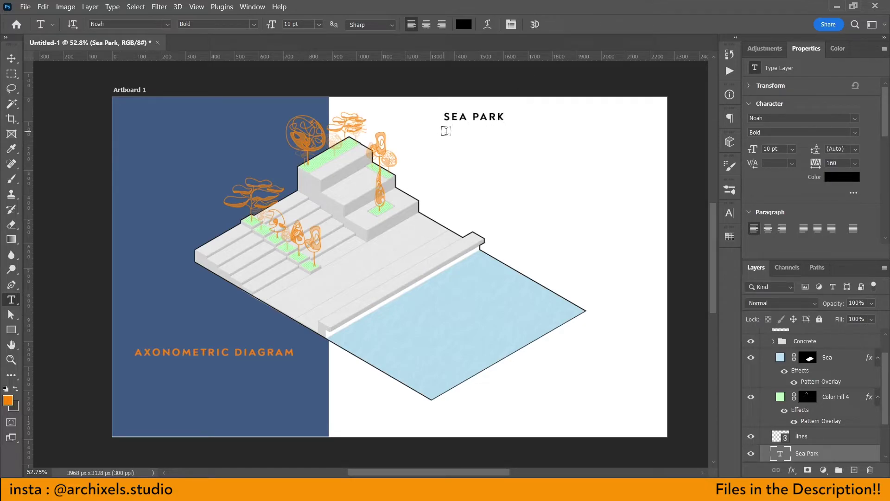
- Create a body text box below SEA PARK and fill it with pasted copies of the placeholder paragraph
left_click_drag(444, 137, 654, 172)
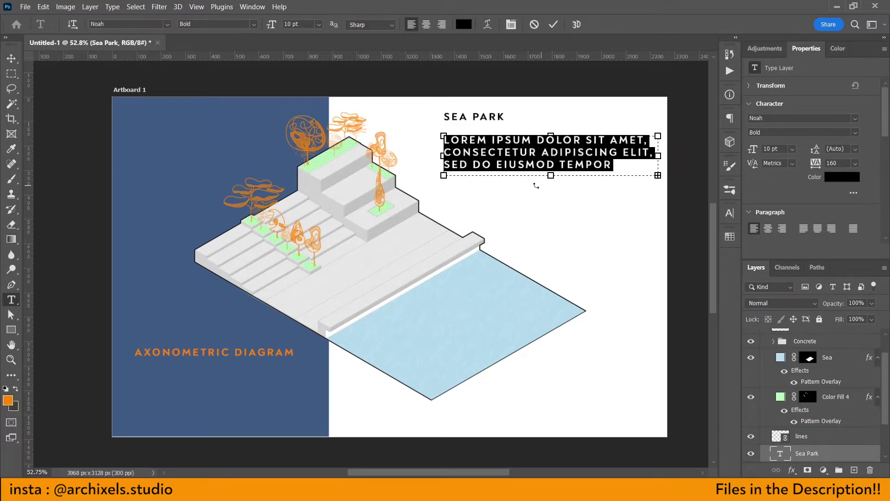
left_click(793, 149)
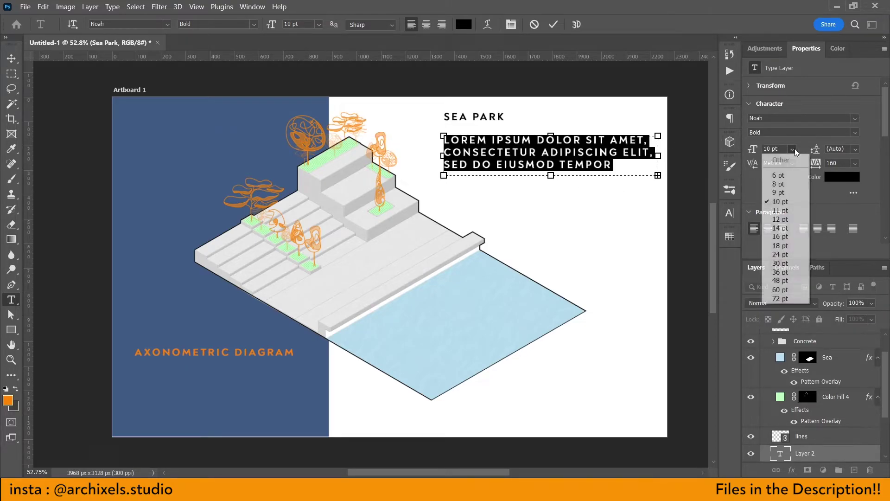
left_click(780, 185)
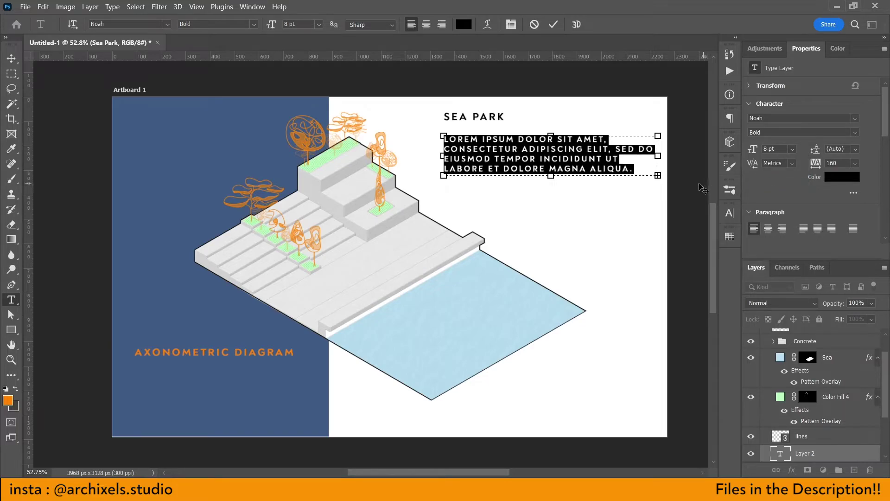
left_click(793, 148)
left_click(780, 171)
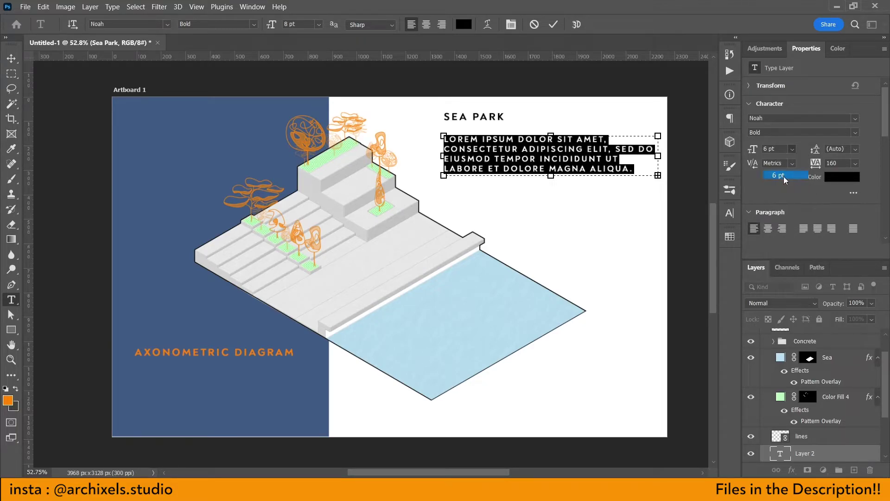
mouse_move(551, 175)
left_mouse_down()
mouse_move(556, 201)
mouse_move(434, 122)
left_mouse_up()
left_click(561, 187)
key("ctrl+c")
key("ctrl+v")
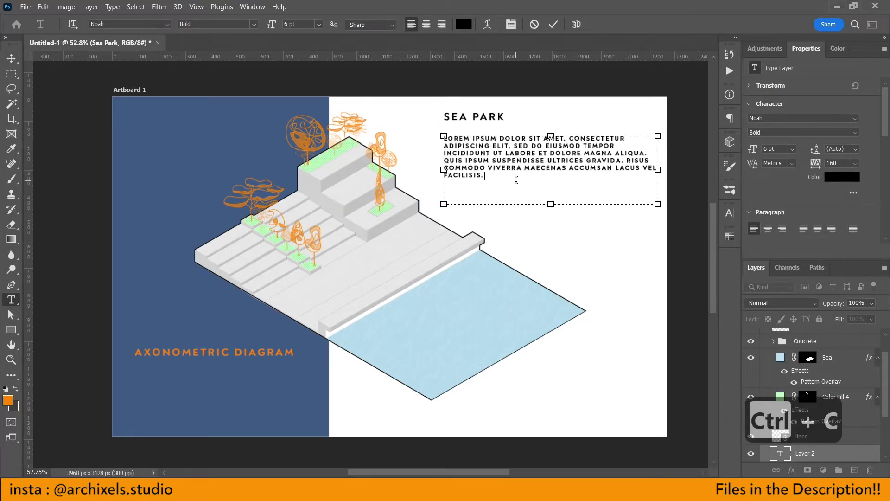
key("ctrl+v")
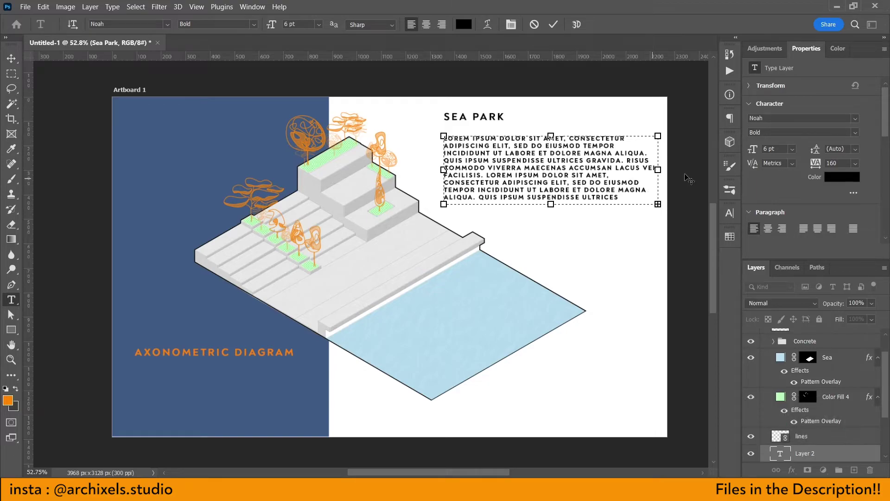
- Set the body text to 8 pt with all caps off, narrow the box slightly and commit it
key("ctrl+a")
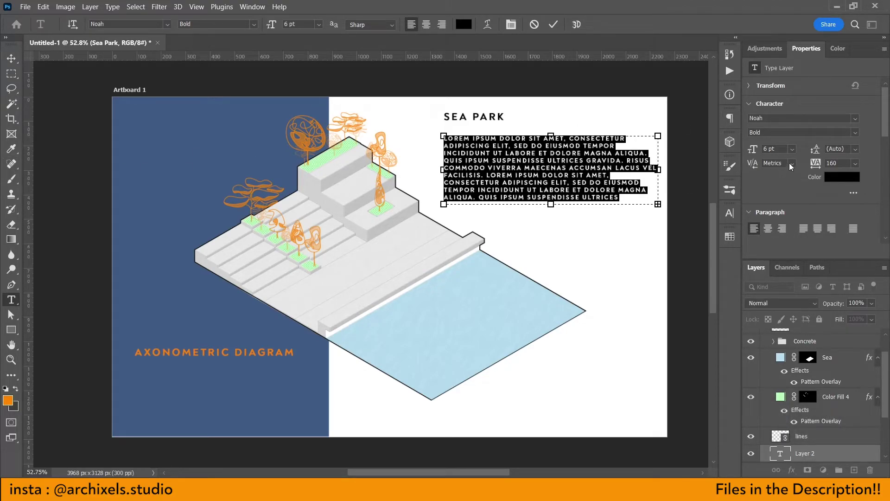
left_click(792, 150)
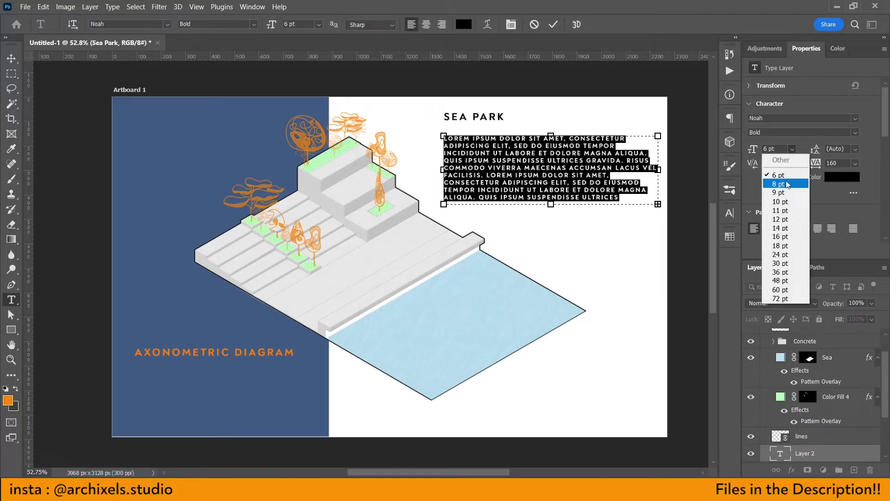
left_click(791, 182)
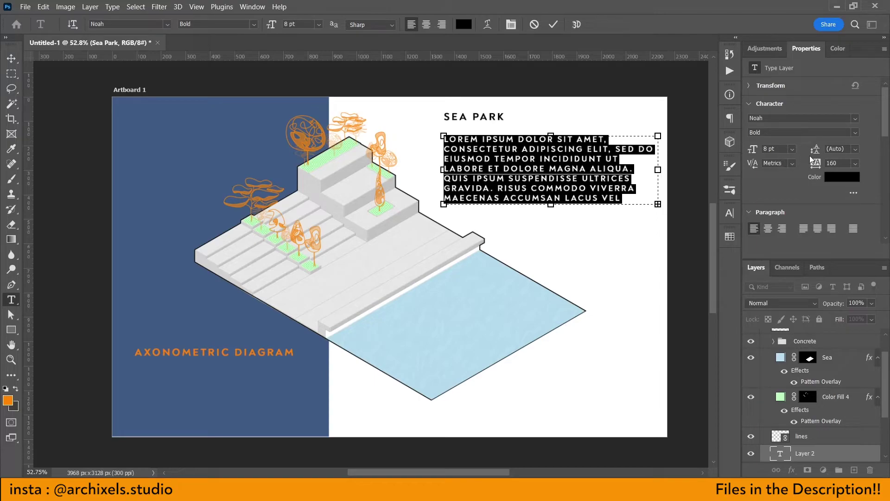
left_click_drag(658, 170, 643, 170)
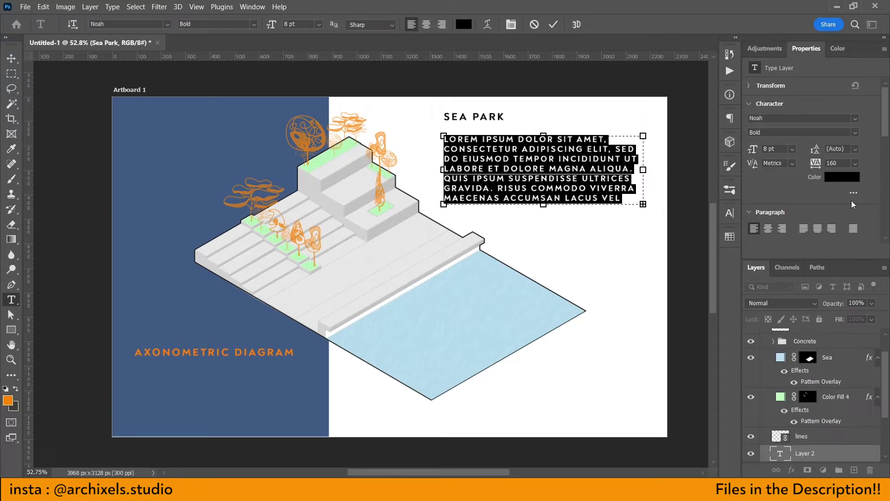
left_click(730, 213)
left_click(636, 292)
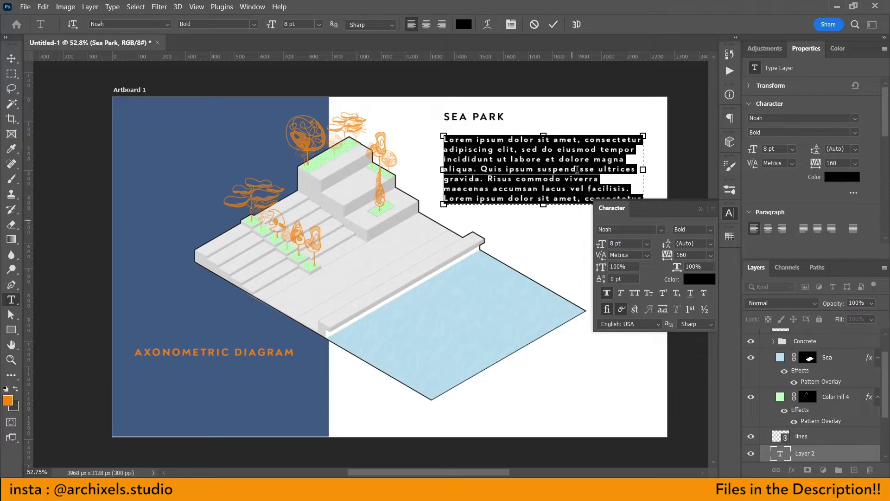
left_click(554, 24)
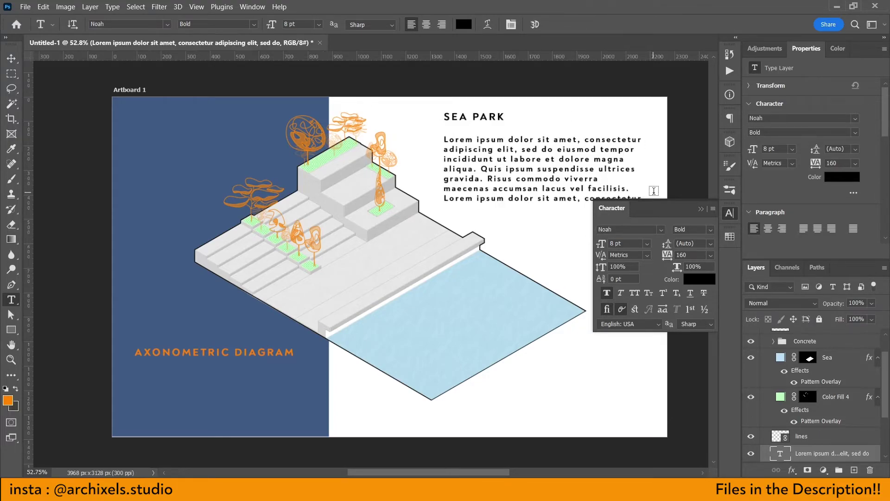
left_click(701, 209)
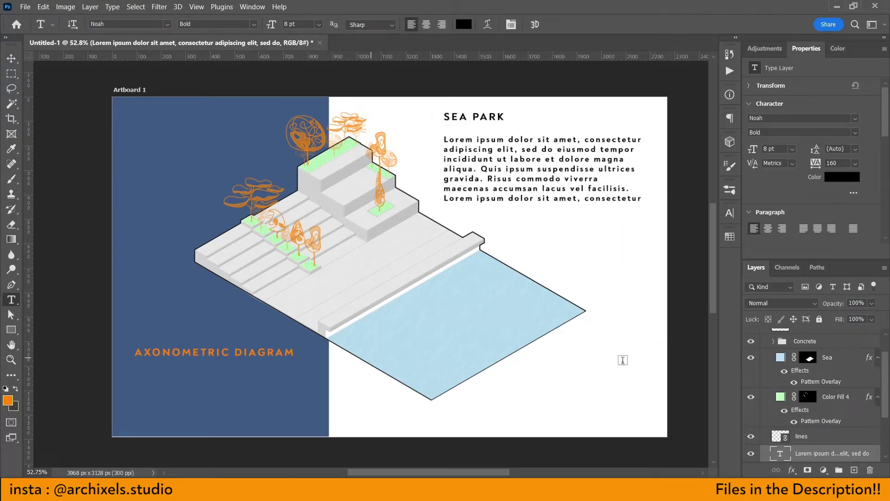
scroll(827, 419, "down", 1)
scroll(827, 419, "down", 2)
scroll(827, 419, "down", 1)
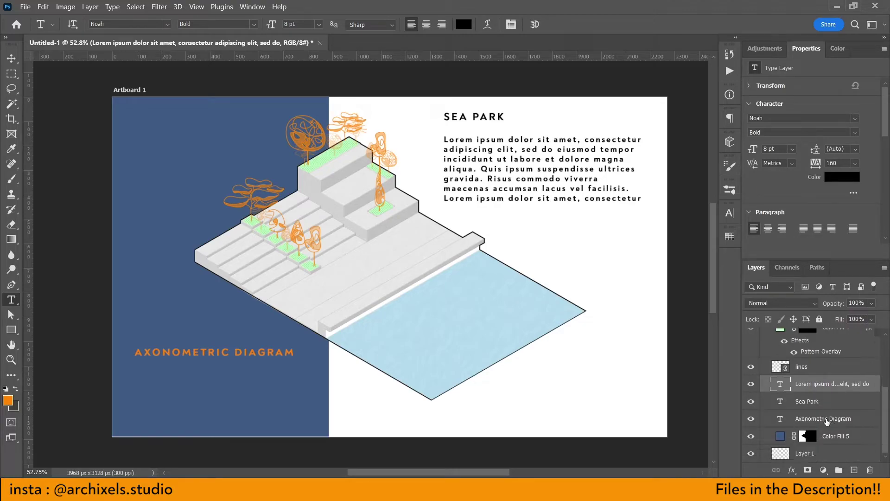
left_click(839, 441)
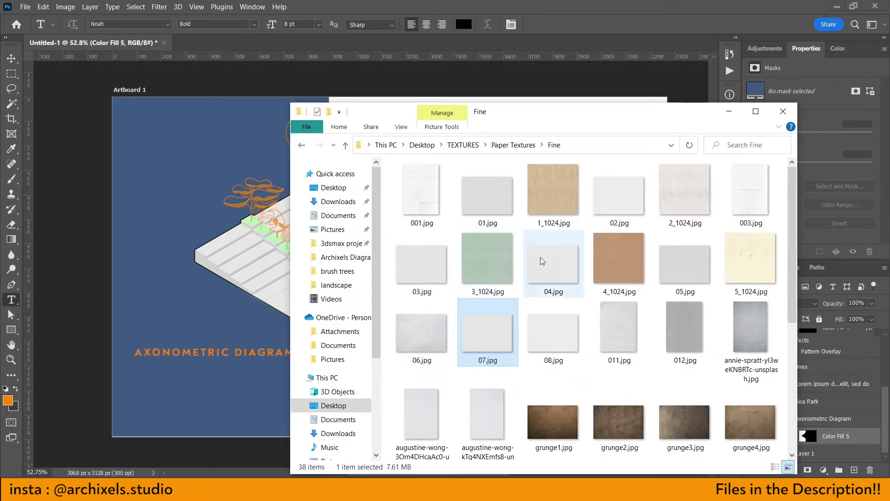
- Drag the fine olga-thelavart paper texture JPG from File Explorer onto the artboard
scroll(538, 353, "down", 2)
scroll(533, 364, "down", 3)
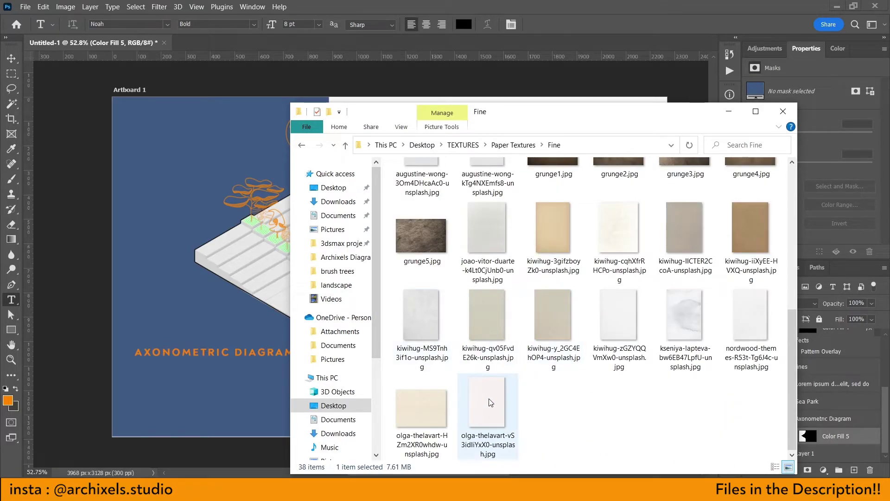
mouse_move(490, 401)
left_mouse_down()
mouse_move(264, 292)
mouse_move(286, 300)
left_mouse_up()
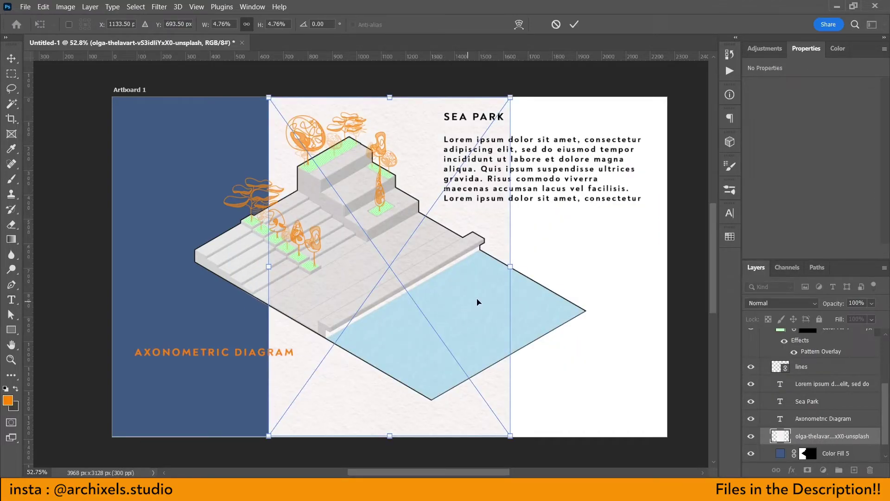
- Place the paper texture at the left edge above Color Fill 5 and tile two copies to its right
left_click_drag(478, 302, 320, 301)
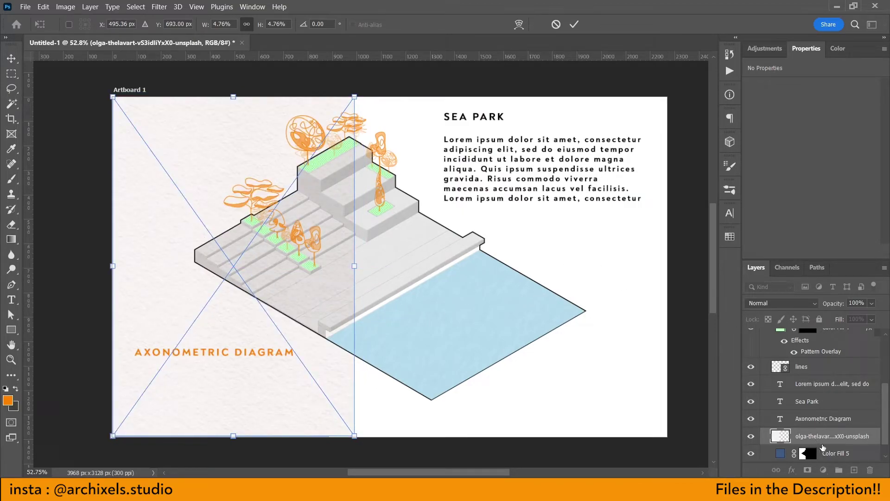
left_click_drag(824, 448, 830, 447)
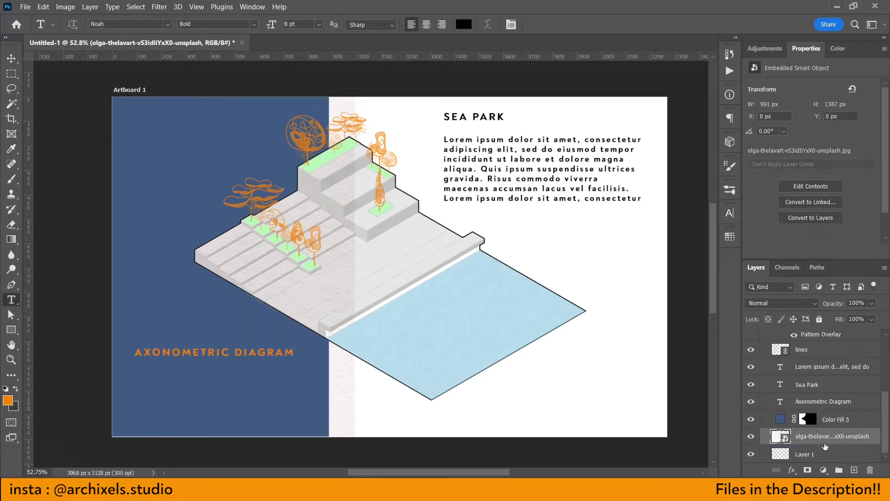
left_click_drag(825, 446, 826, 412)
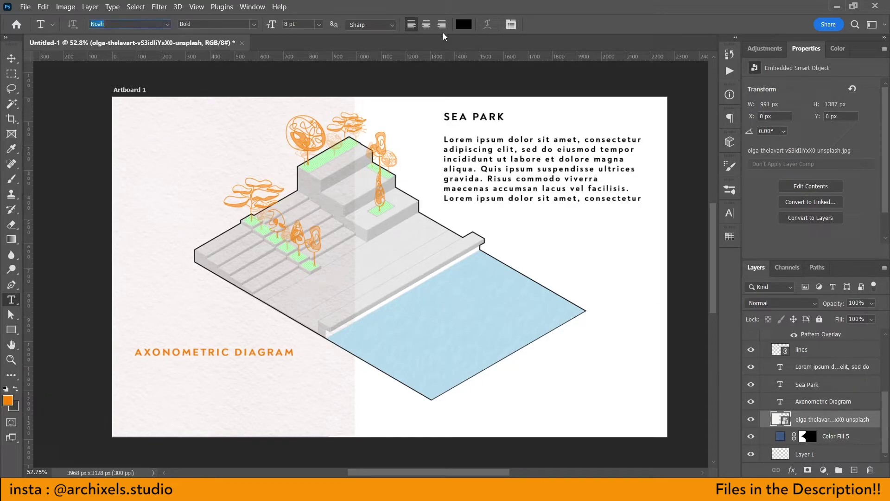
left_click(449, 356)
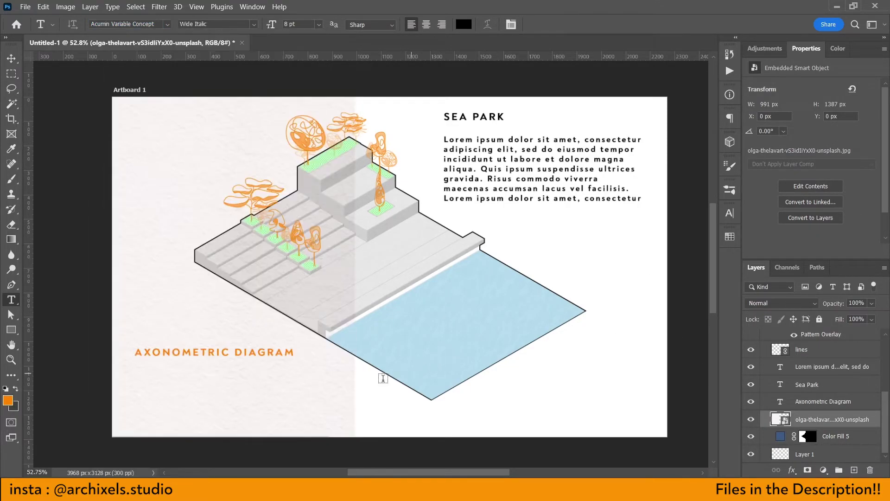
key("v")
left_click_drag(343, 415, 581, 410)
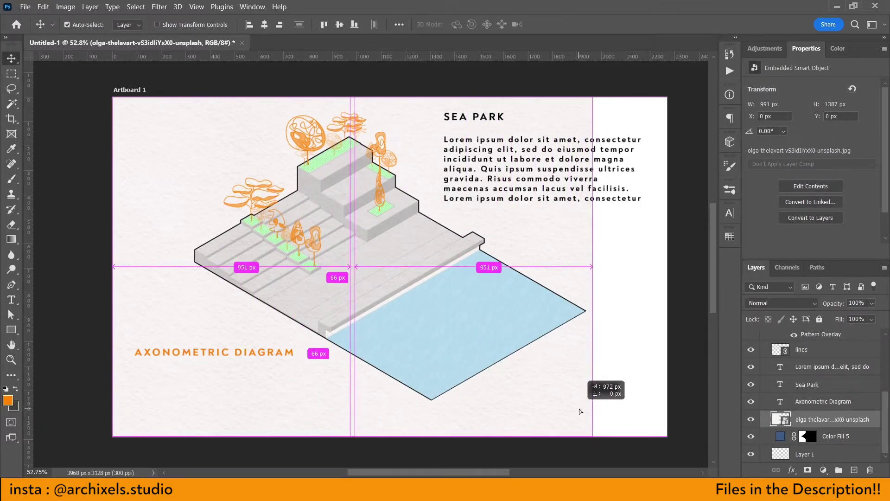
left_click_drag(580, 410, 686, 396)
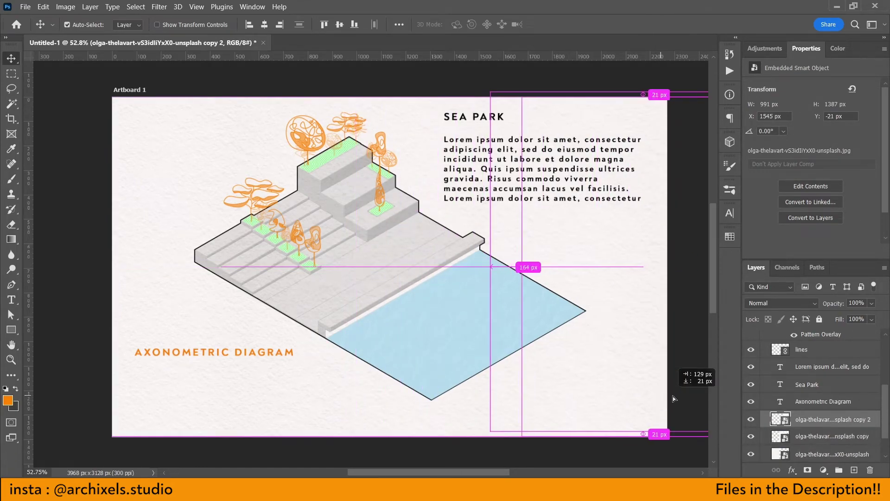
key("ctrl+z")
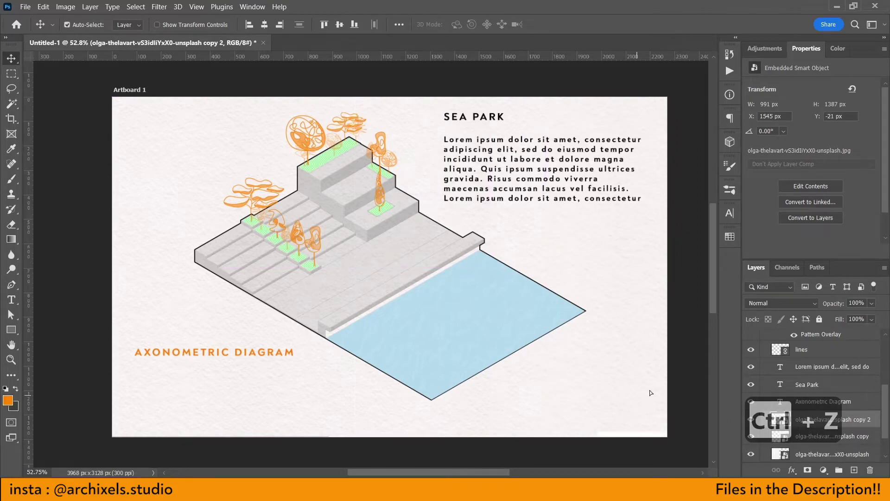
left_click_drag(642, 401, 606, 394)
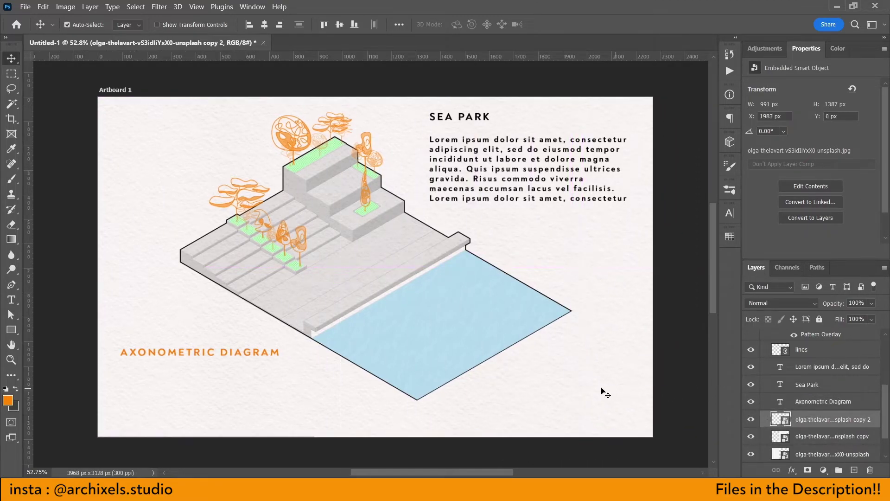
left_click(826, 456, "shift")
- Merge the three texture tiles into one layer with Multiply blend mode
right_click(839, 463)
left_click(776, 380)
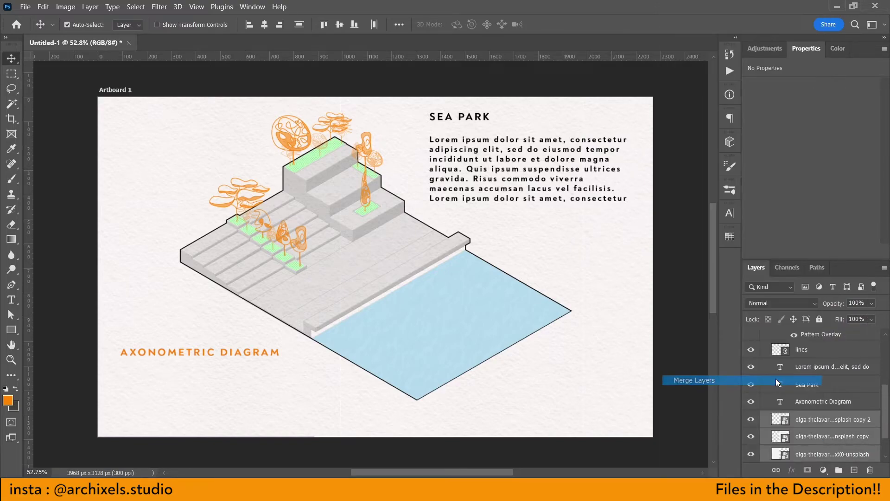
left_click(768, 302)
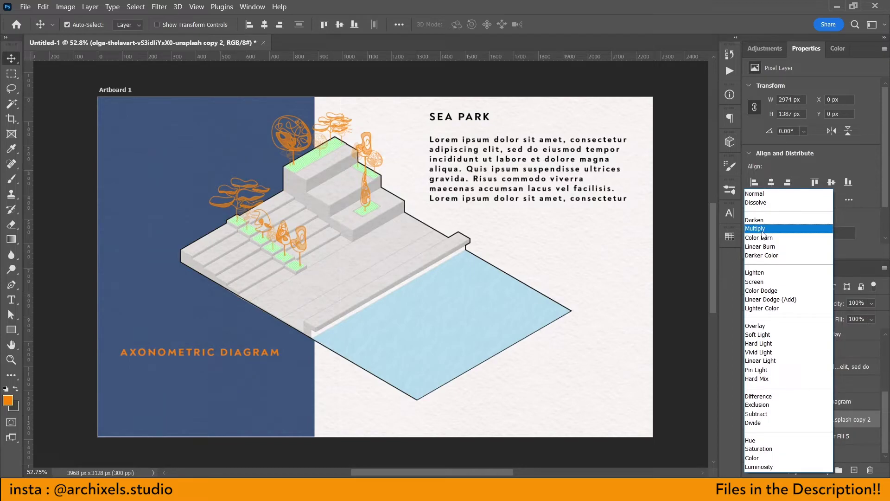
left_click(763, 230)
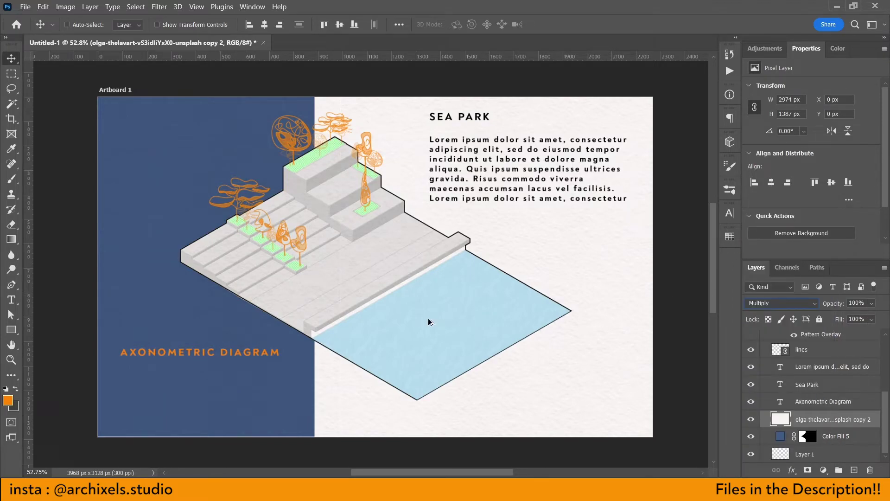
key("ctrl")
scroll(322, 287, "up", 1)
scroll(344, 268, "up", 2)
scroll(343, 268, "up", 2)
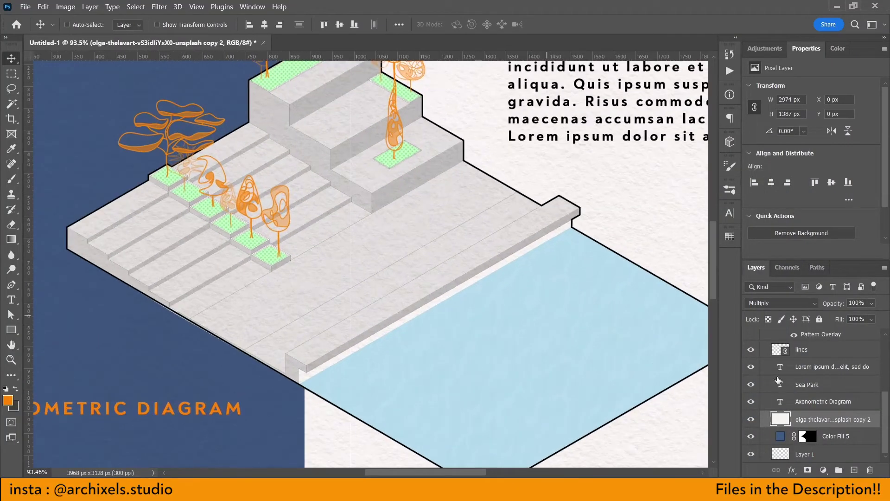
scroll(815, 378, "up", 3)
scroll(832, 343, "up", 2)
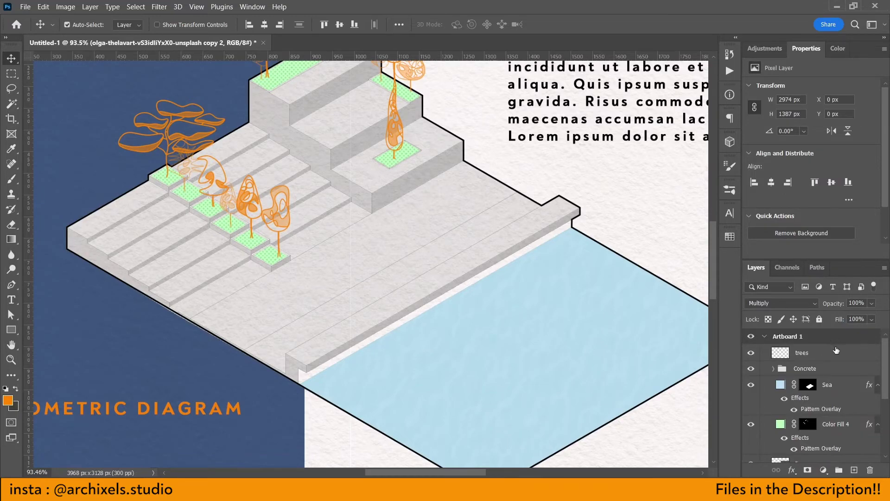
- Add a new empty layer on Artboard 1 and load the People 1 silhouette brush from the Free Name set
left_click(835, 341)
left_click(854, 470)
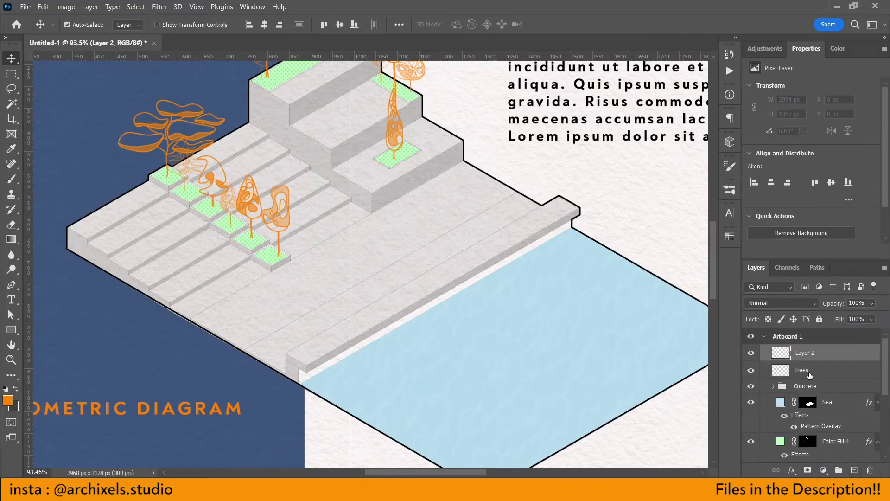
scroll(364, 285, "up", 1)
key("b")
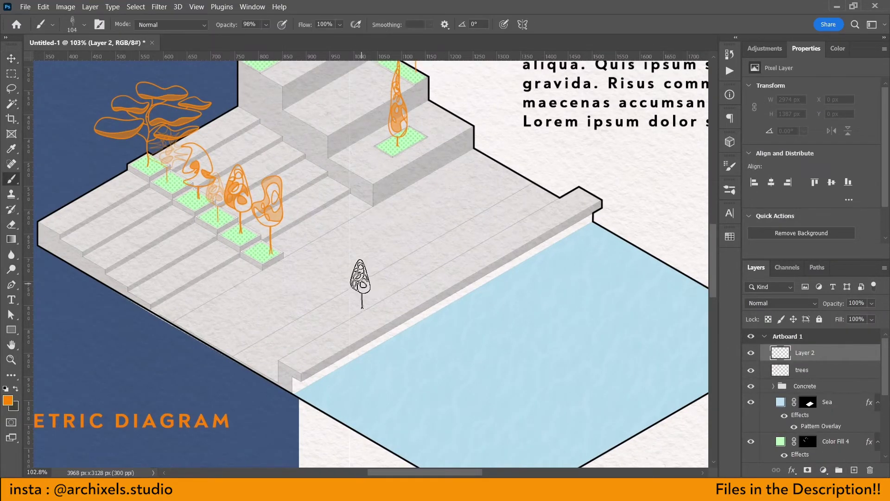
right_click(352, 271)
scroll(472, 389, "down", 1)
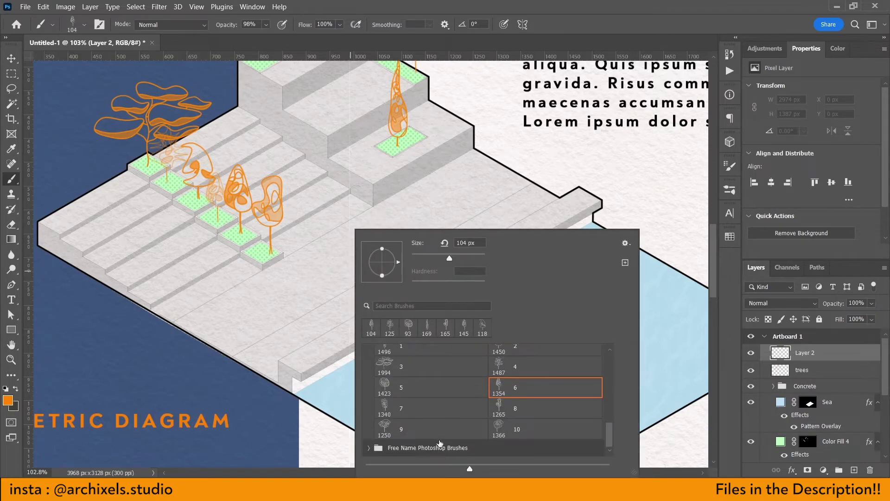
left_click(415, 453)
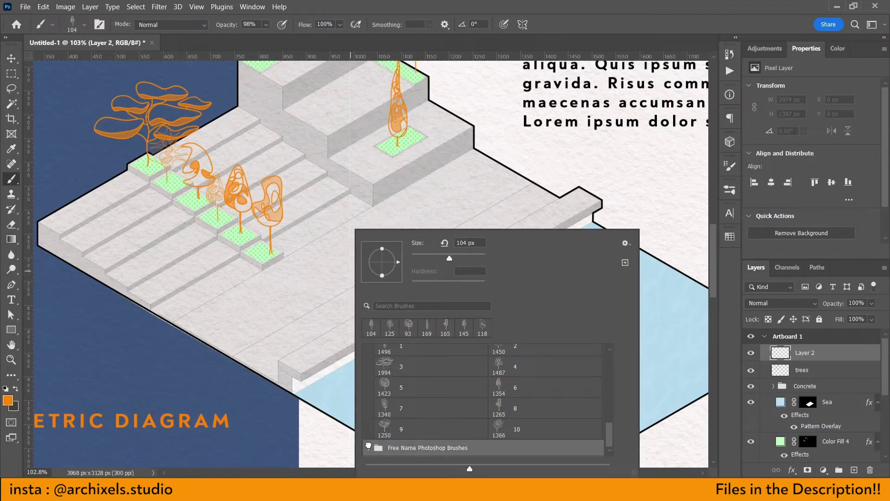
left_click(368, 447)
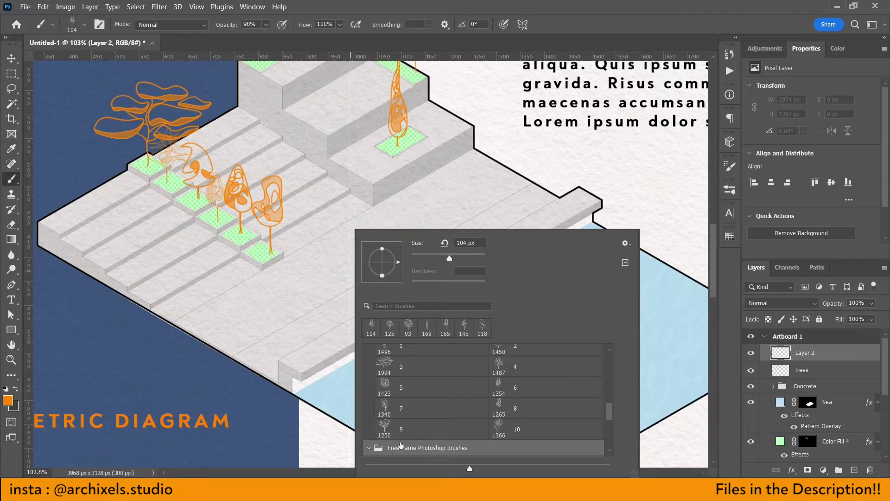
scroll(401, 445, "down", 3)
scroll(409, 427, "down", 2)
left_click(423, 395)
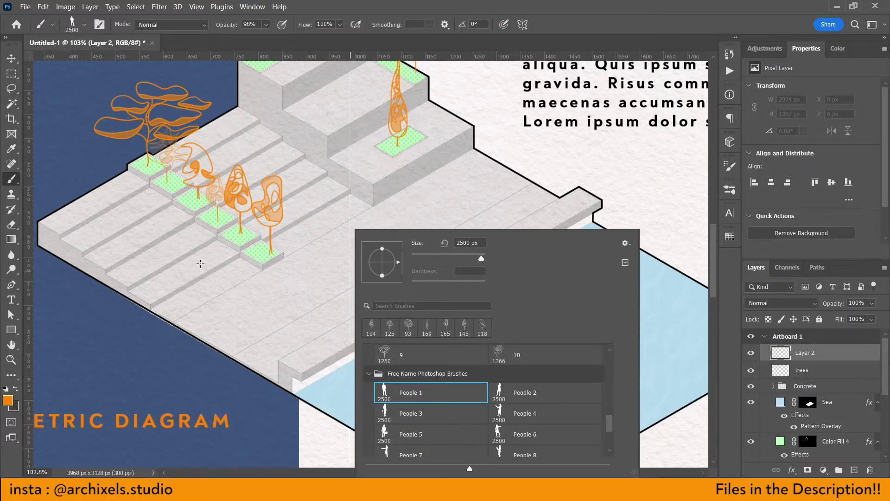
- Shrink the People 1 brush to about 200 px and undo a test stamp on the promenade
key("Escape")
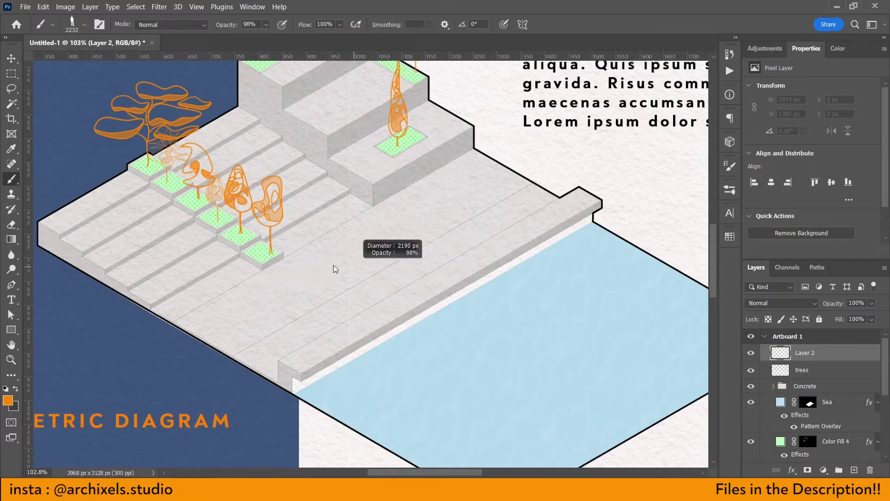
left_click_drag(271, 287, 403, 265)
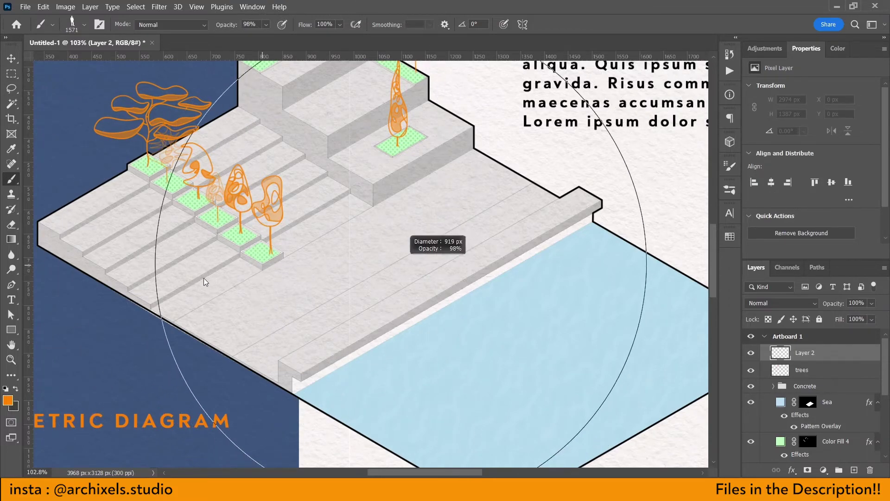
mouse_move(265, 268)
left_mouse_down()
mouse_move(347, 252)
mouse_move(308, 260)
left_mouse_up()
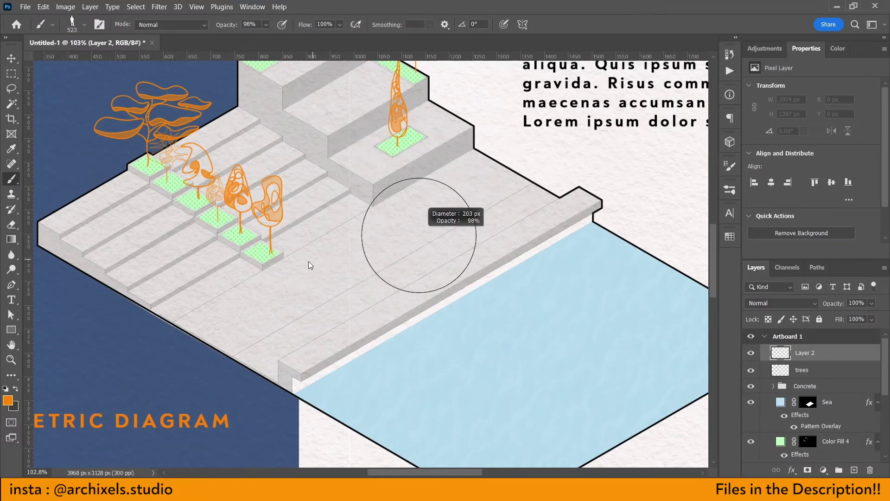
left_click_drag(398, 184, 368, 191)
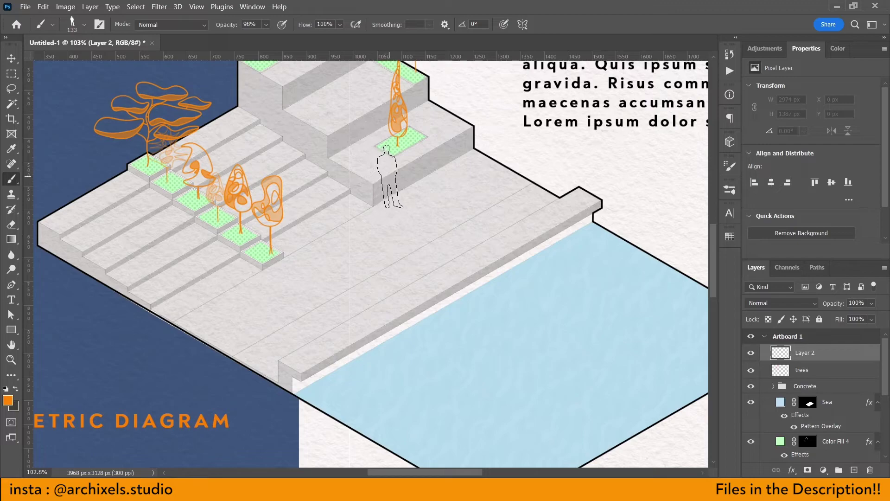
left_click(390, 177)
key("ctrl+z")
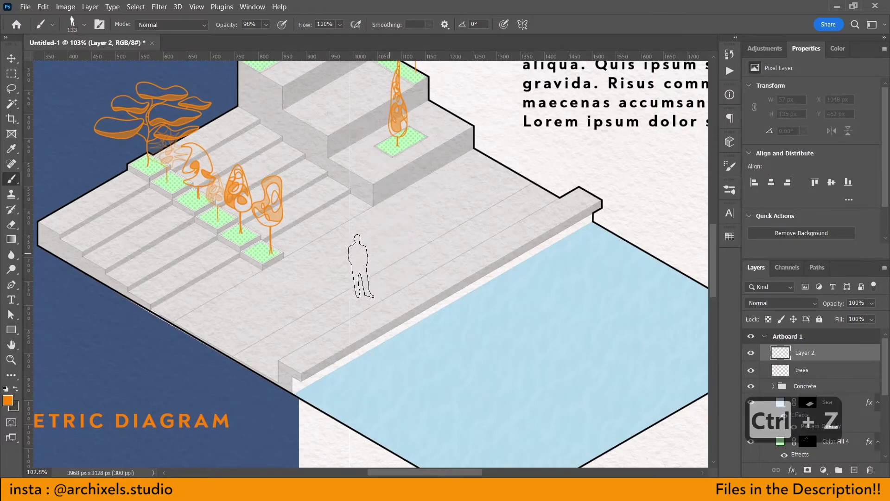
- Sample the diagram's navy background (#3c557b) as the foreground colour in the Color Picker
key("i")
left_click(7, 401)
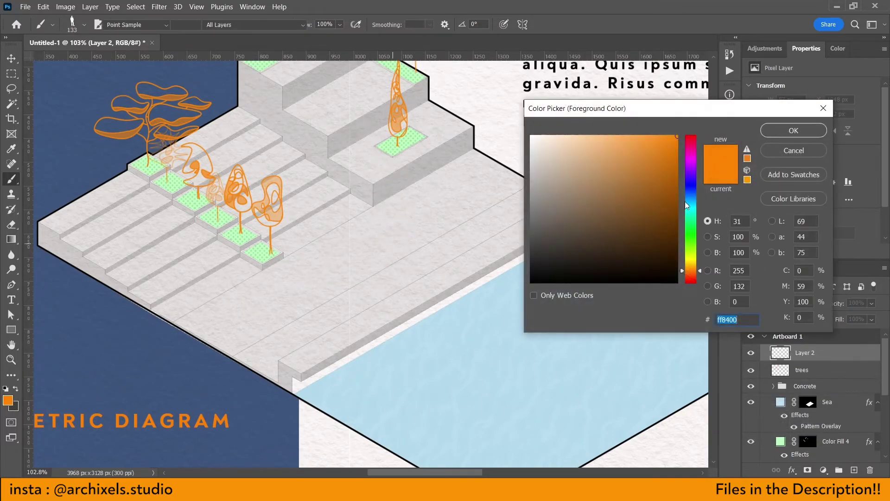
left_click_drag(694, 200, 694, 198)
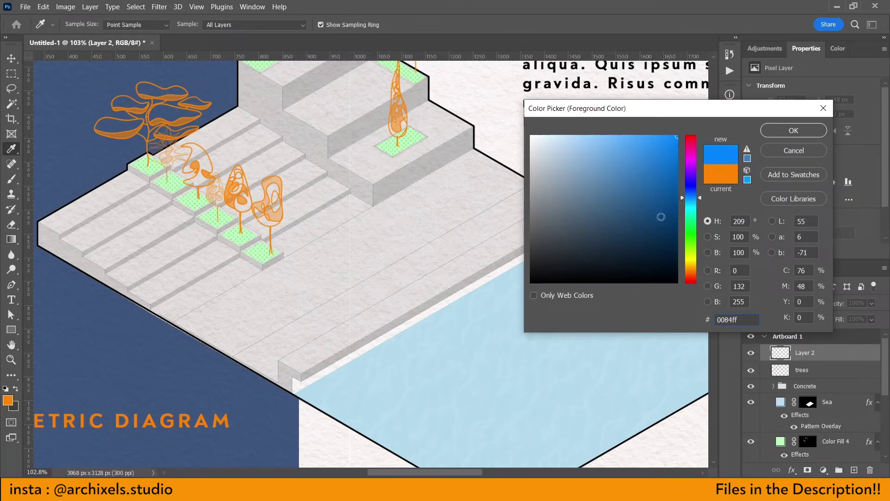
left_click(168, 354)
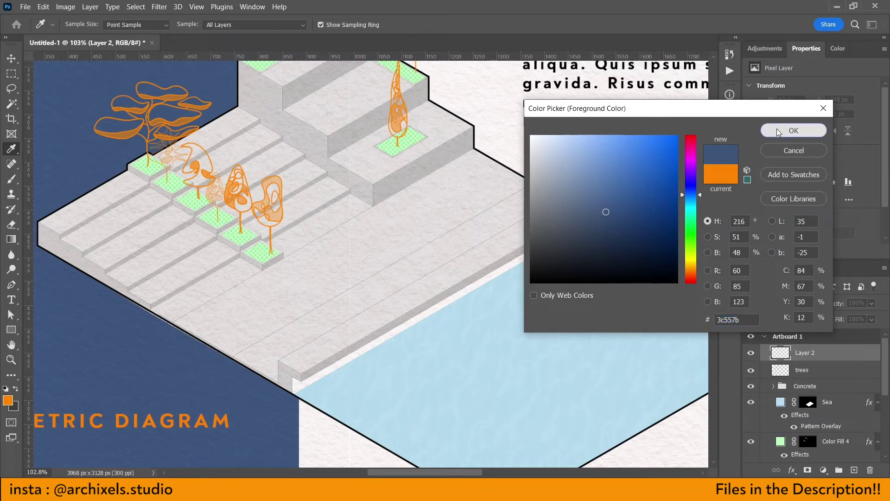
left_click(794, 130)
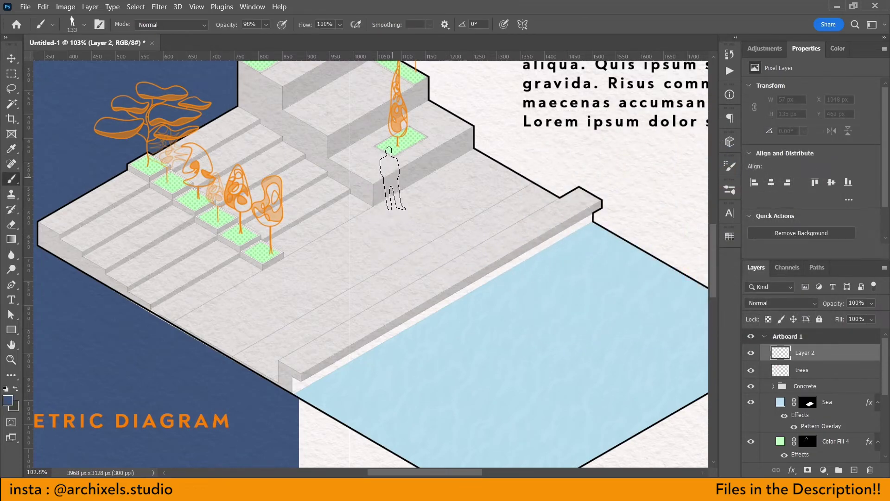
- Stamp a navy man on the upper plaza and a resized woman silhouette on the lower plaza
left_click(391, 178)
right_click(343, 273)
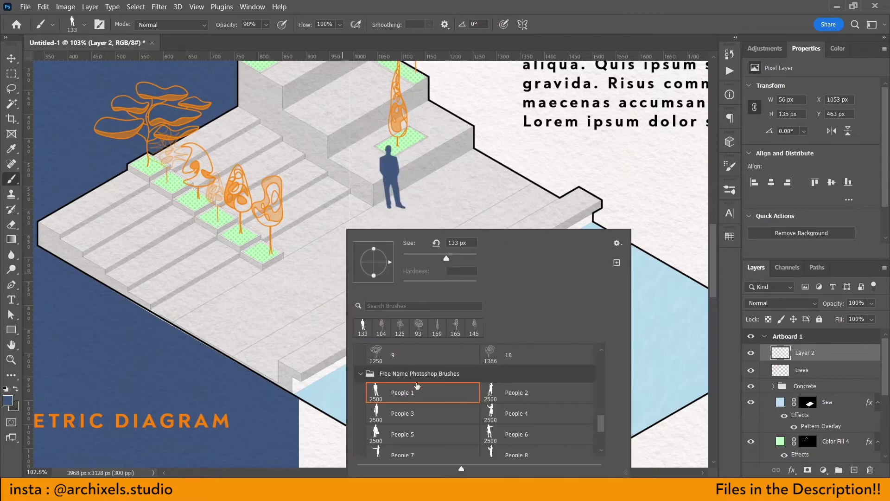
left_click(412, 420)
left_click(364, 205)
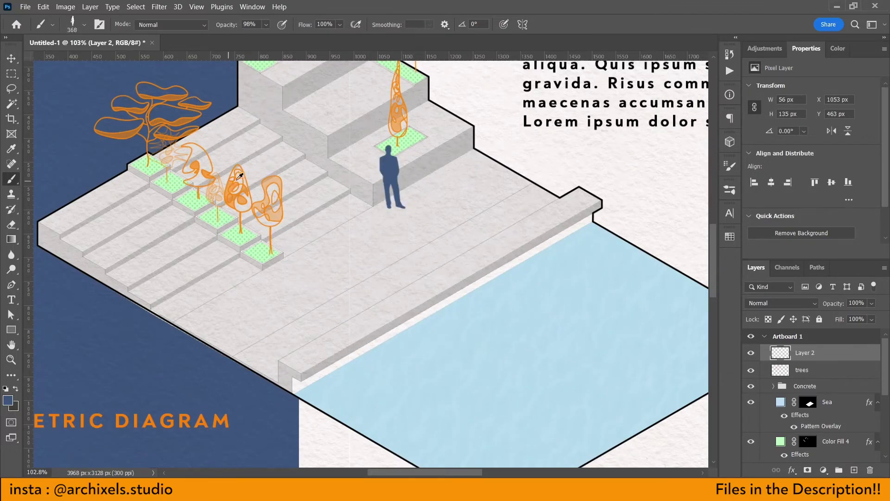
left_click(383, 166)
left_click_drag(391, 175, 395, 178)
left_click(317, 299)
- Stamp a shrunken People 5 man with briefcase on the left steps
right_click(499, 242)
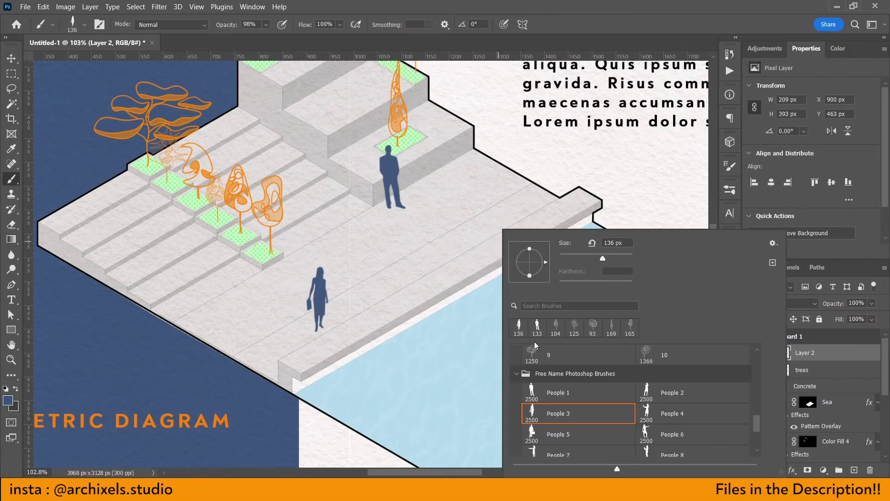
left_click(563, 428)
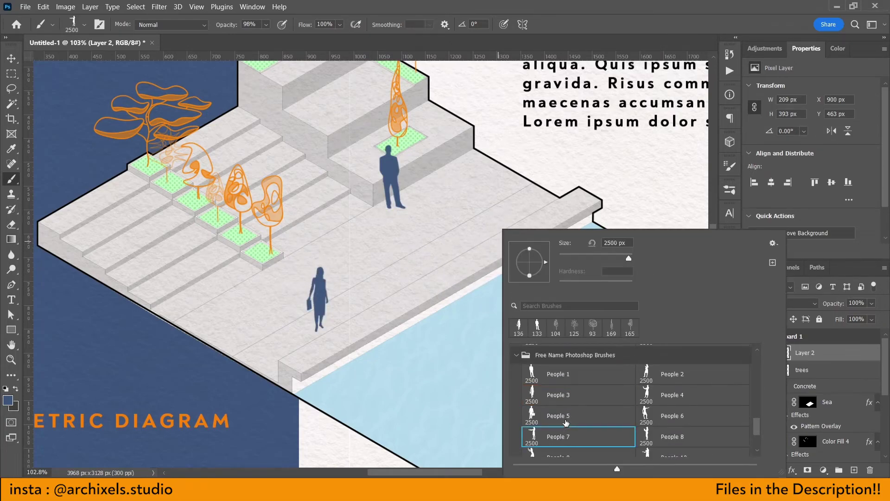
left_click(565, 421)
left_click(330, 161)
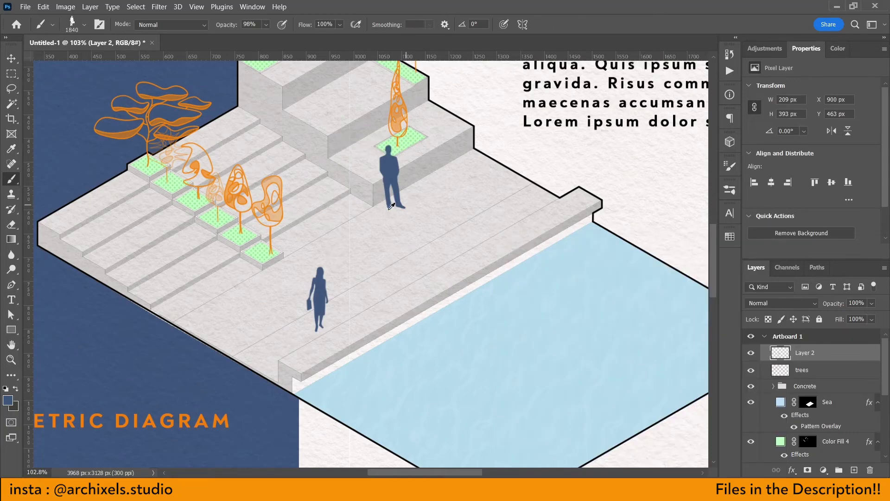
left_click_drag(425, 216, 333, 223)
left_click_drag(313, 298, 291, 301)
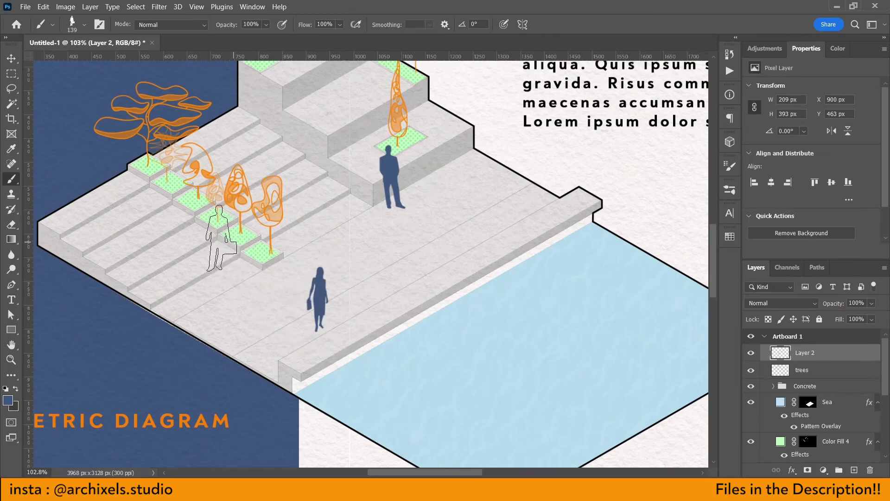
left_click(123, 218)
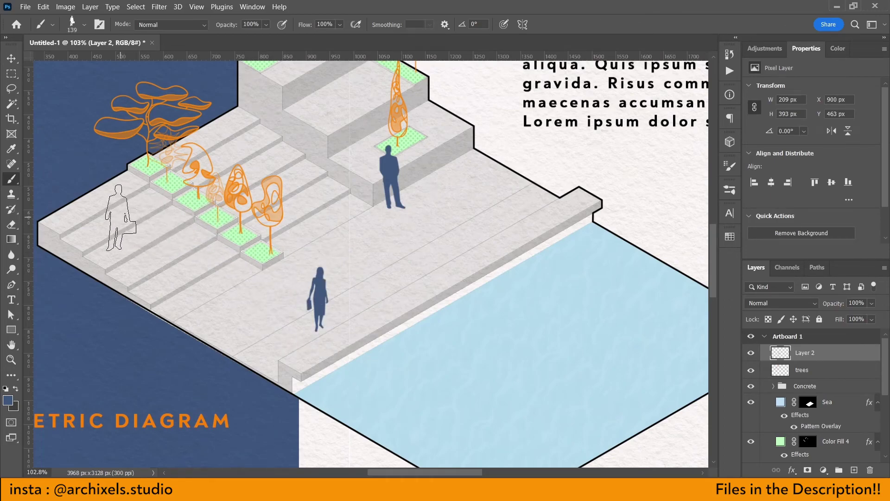
- Stamp a shrunken People 9 figure leaning on the upper steps
right_click(373, 251)
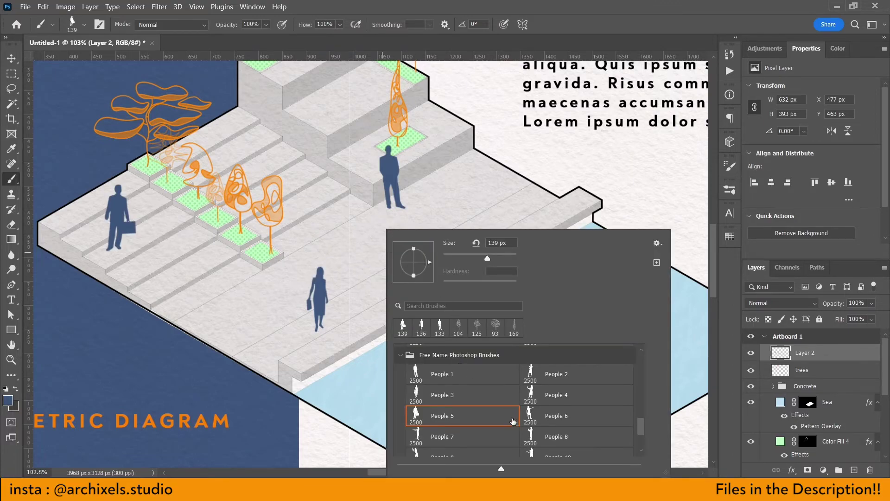
scroll(513, 421, "down", 2)
left_click(439, 429)
key("Return")
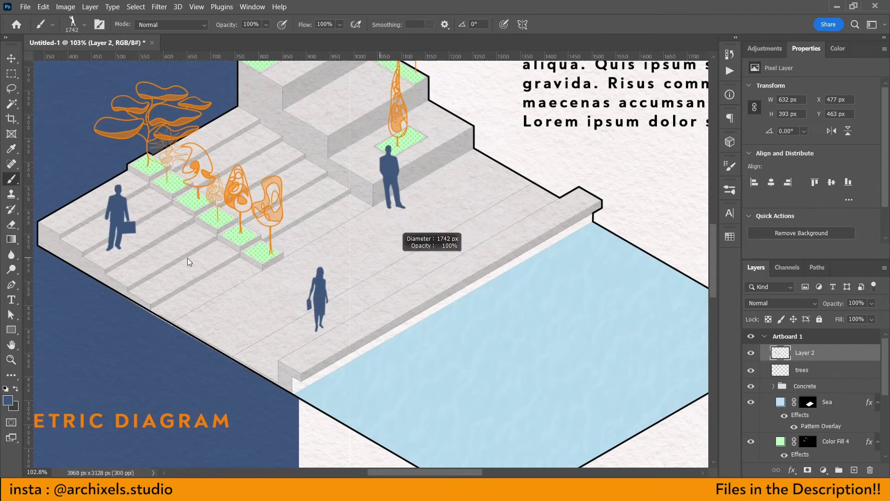
left_click_drag(443, 252, 284, 280)
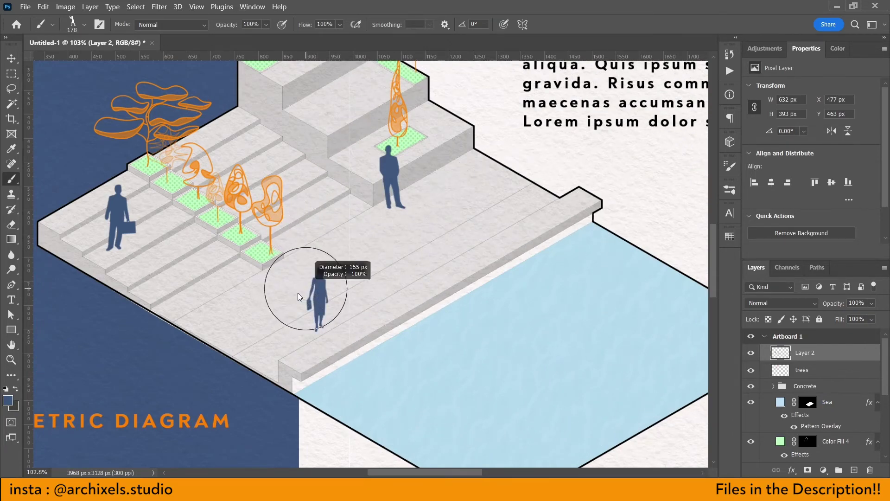
left_click_drag(297, 293, 292, 294)
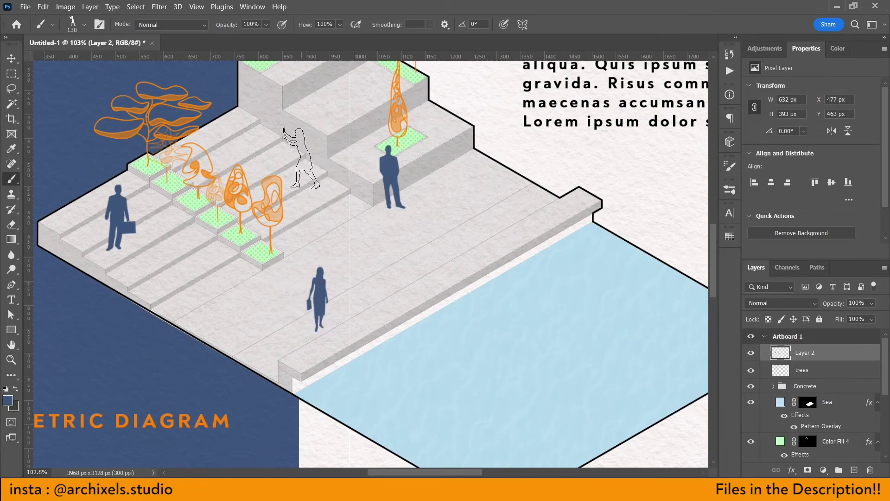
left_click(301, 158)
- Stamp a shrunken People 12 waving figure near the water edge
right_click(381, 316)
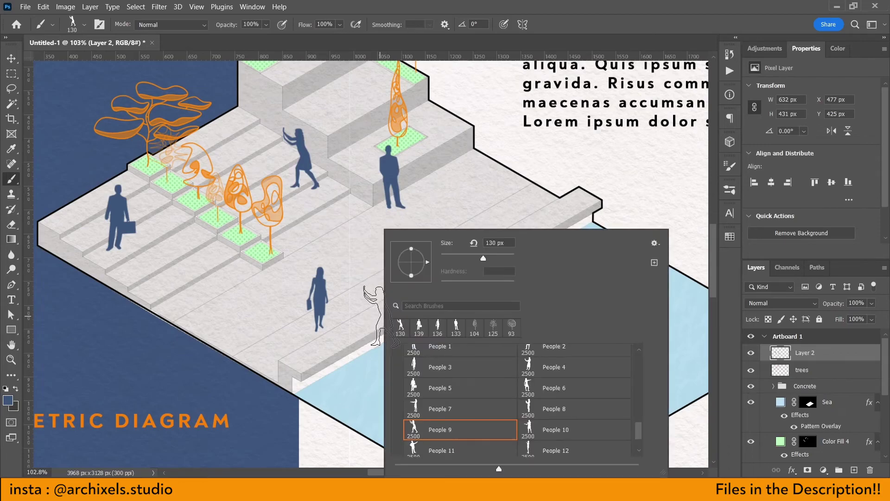
scroll(516, 406, "down", 2)
left_click(554, 414)
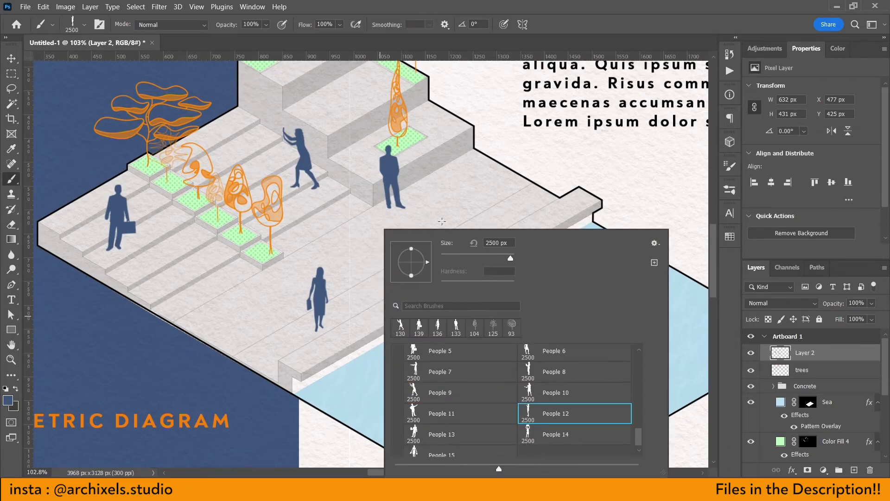
key("Return")
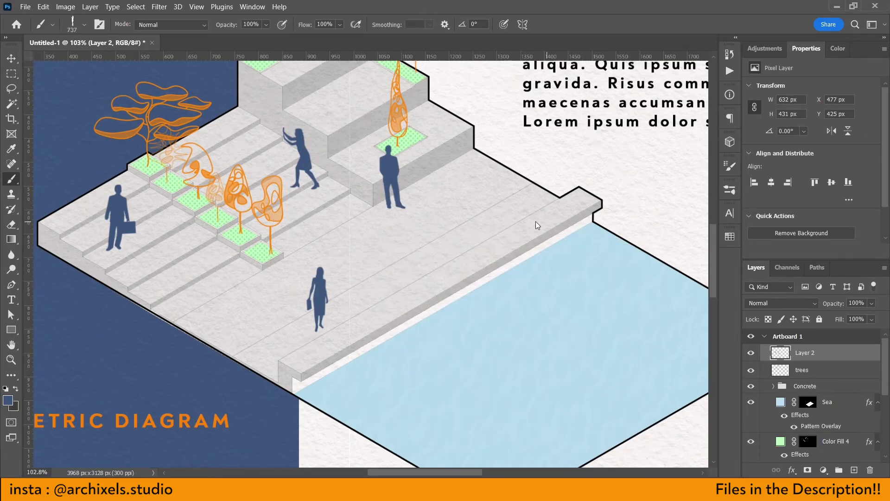
left_click_drag(535, 225, 515, 228)
mouse_move(377, 180)
left_mouse_down()
mouse_move(369, 179)
mouse_move(380, 177)
left_mouse_up()
left_click(510, 177)
- Size the People 15 brush to match the others and stamp a woman with bags mid-plaza
scroll(403, 318, "down", 1)
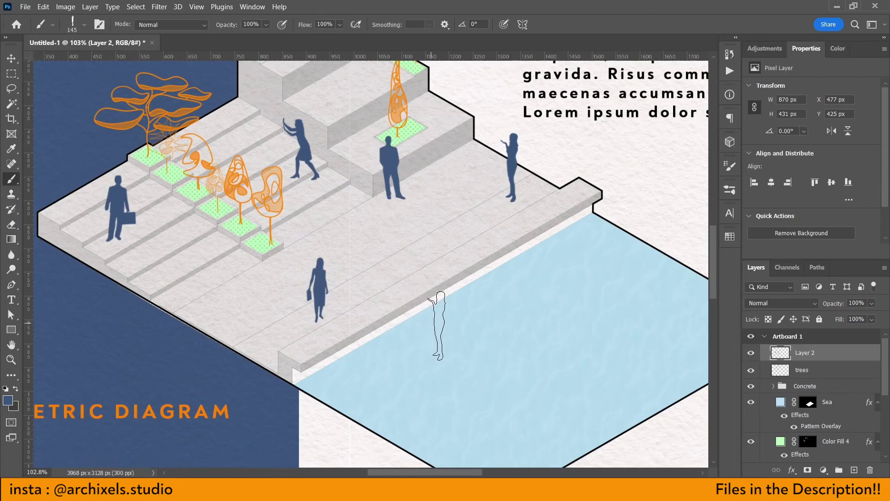
scroll(438, 325, "down", 2)
right_click(453, 313)
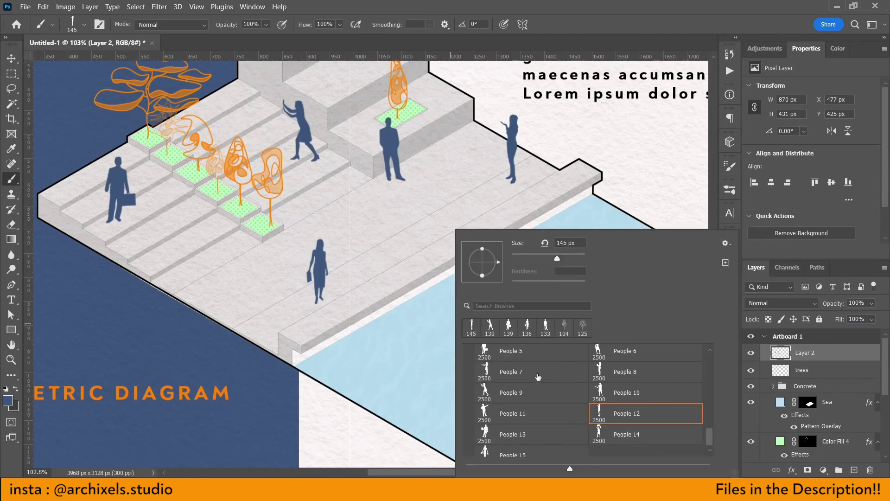
left_click(518, 448)
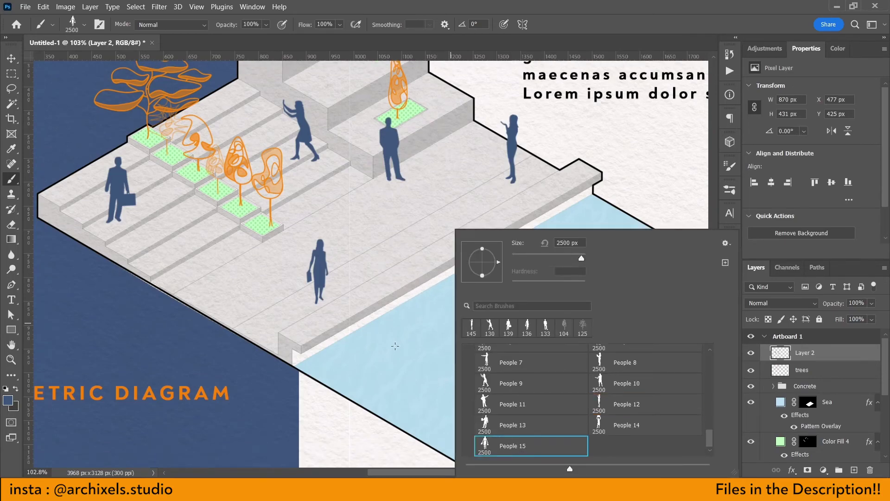
key("Return")
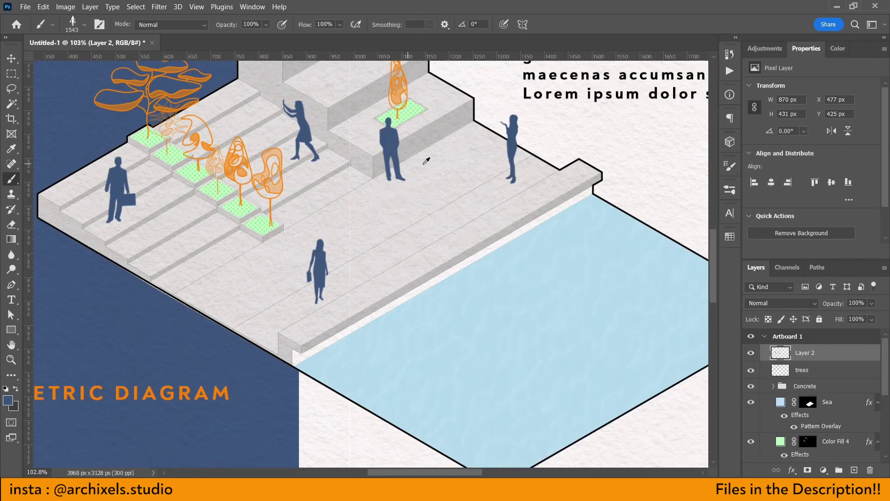
left_click_drag(423, 163, 202, 165)
left_click_drag(399, 133, 321, 132)
left_click_drag(438, 212, 392, 230)
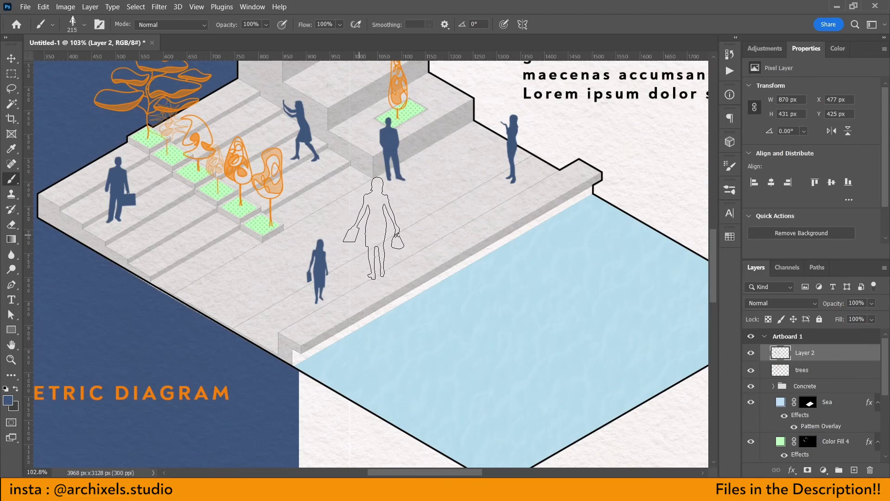
left_click_drag(479, 186, 408, 189)
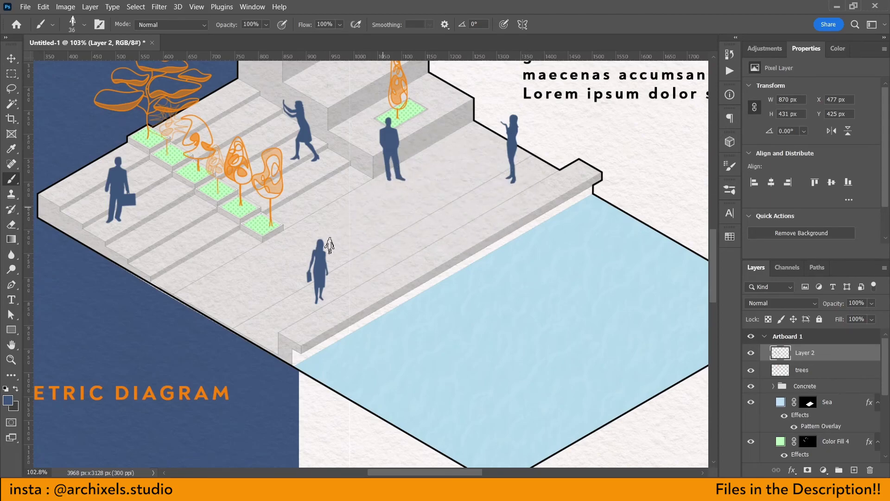
mouse_move(330, 246)
left_mouse_down()
mouse_move(311, 269)
mouse_move(327, 277)
left_mouse_up()
left_click_drag(305, 271, 311, 271)
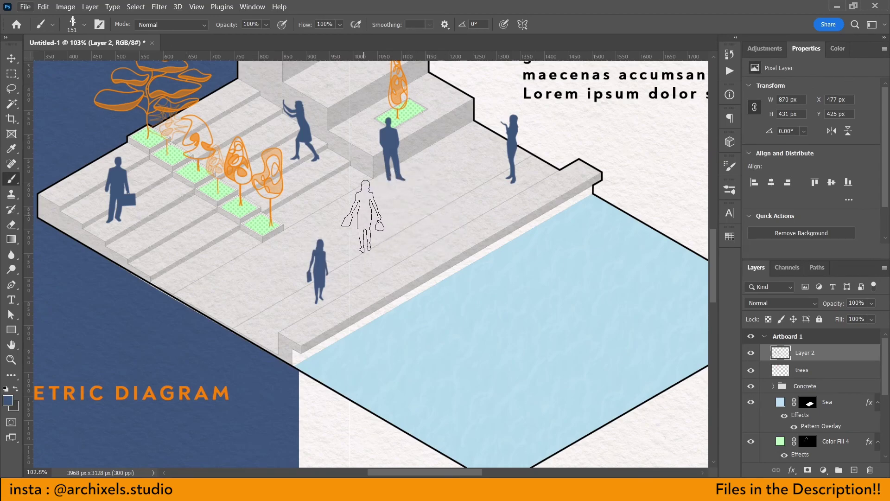
left_click(348, 188)
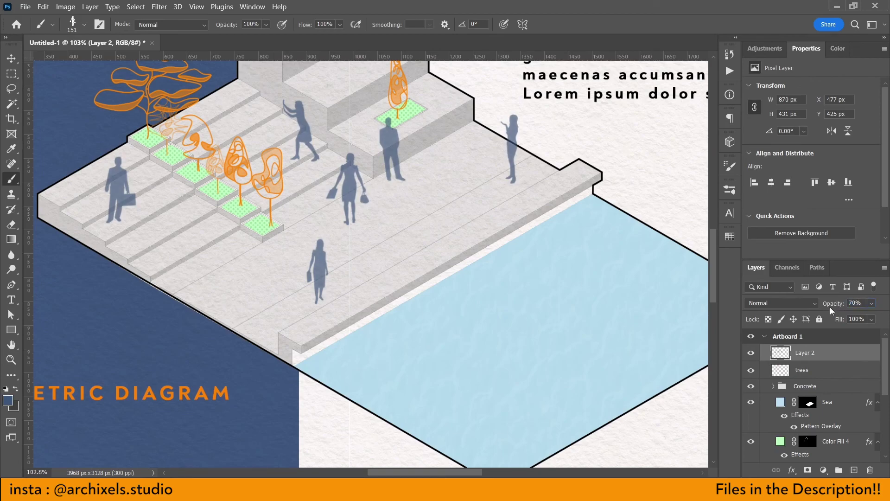
- Raise Layer 2 opacity to 85% and zoom out to show the whole artboard
left_click_drag(834, 306, 833, 307)
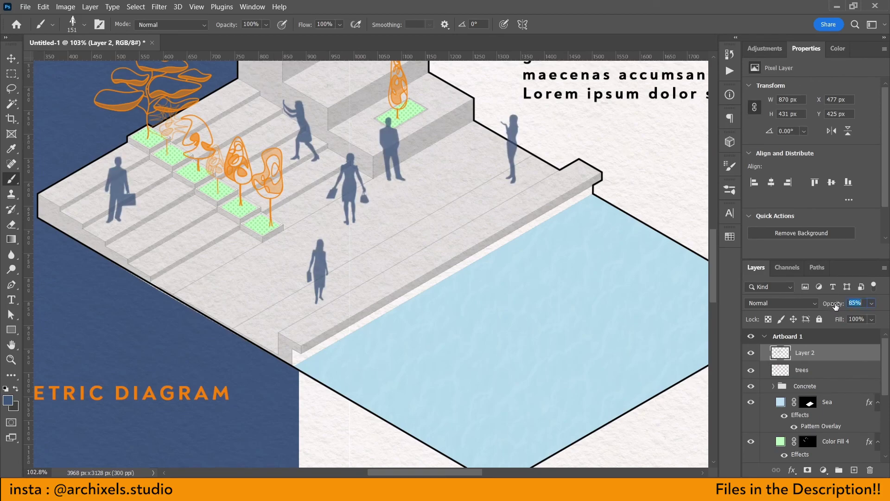
scroll(431, 311, "down", 2)
scroll(431, 310, "down", 2)
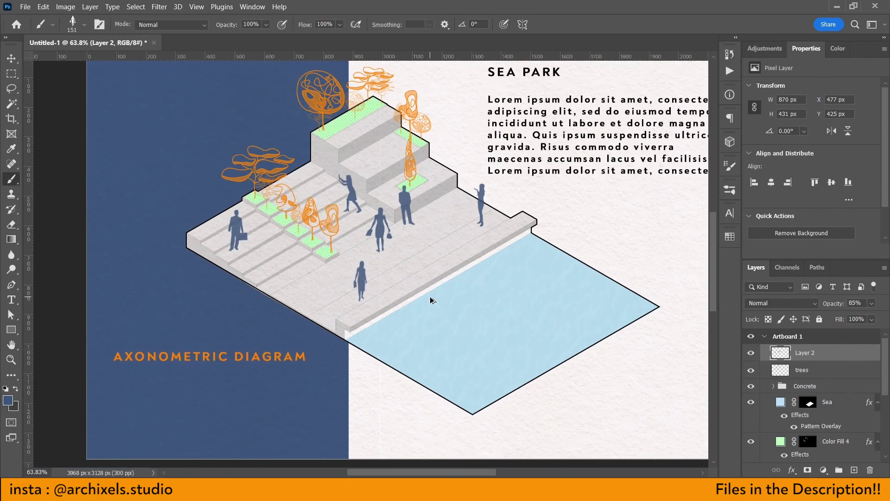
scroll(431, 300, "down", 2)
scroll(510, 315, "down", 1)
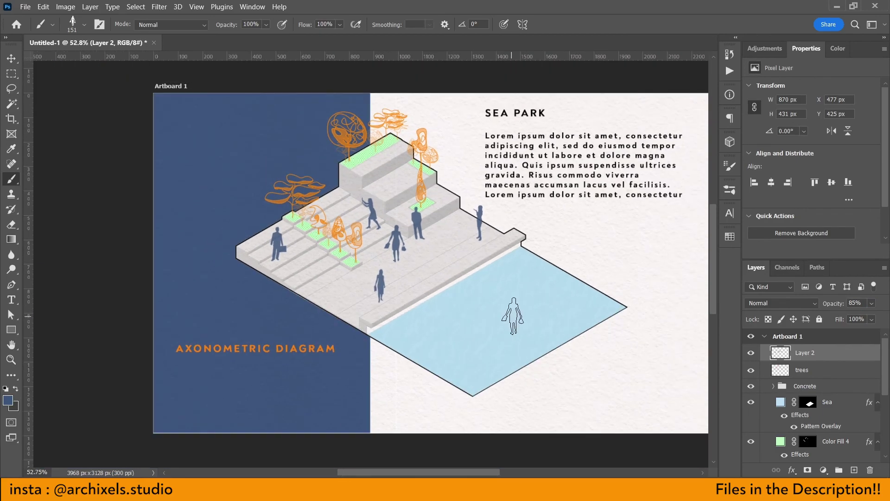
left_click_drag(499, 283, 464, 288)
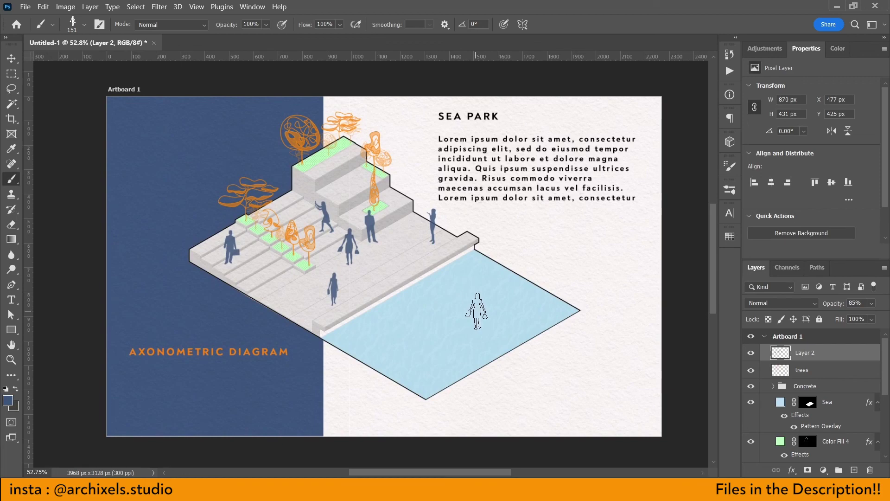
key("w")
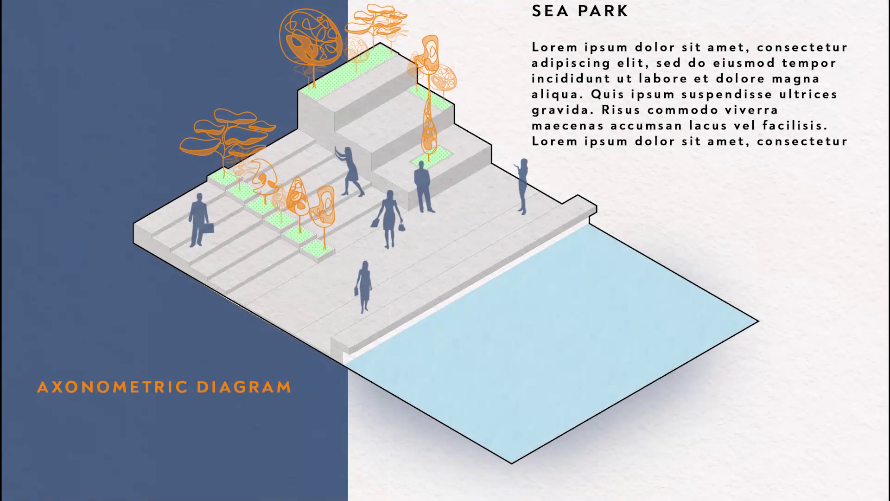